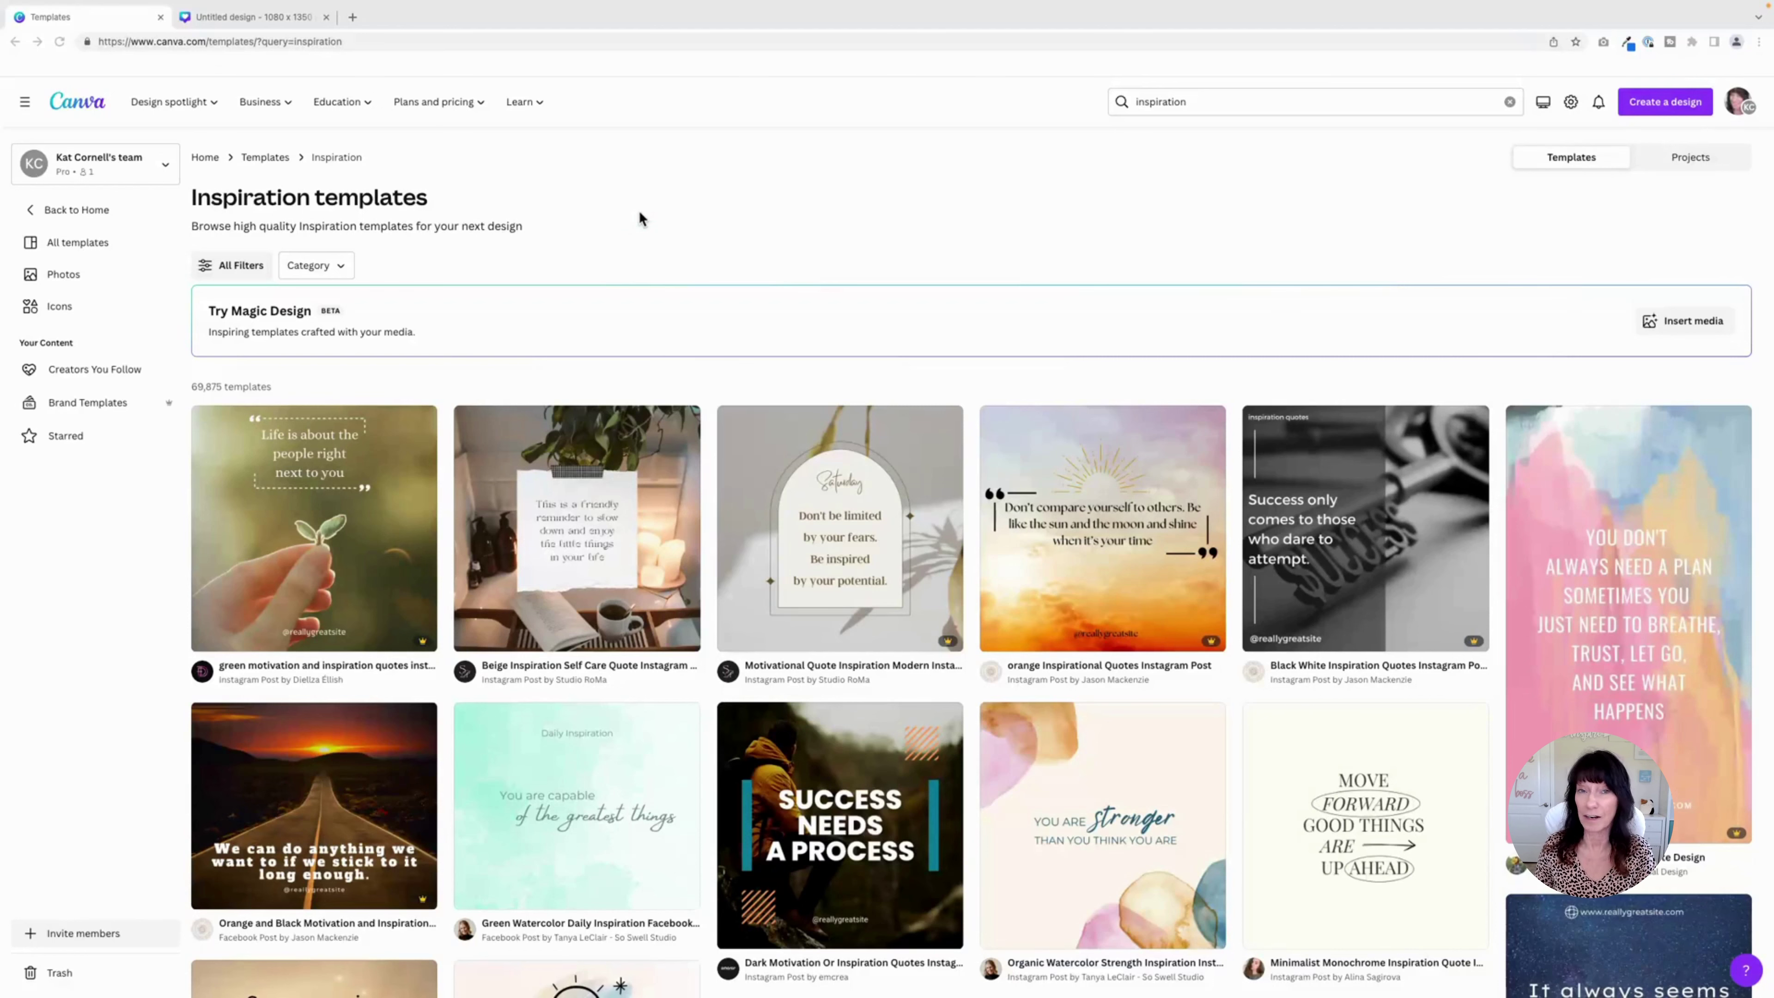
Scroll the Inspiration results and star one of the templates
{"action": "scroll", "coordinate": [639, 211], "scroll_direction": "down", "scroll_amount": 10}
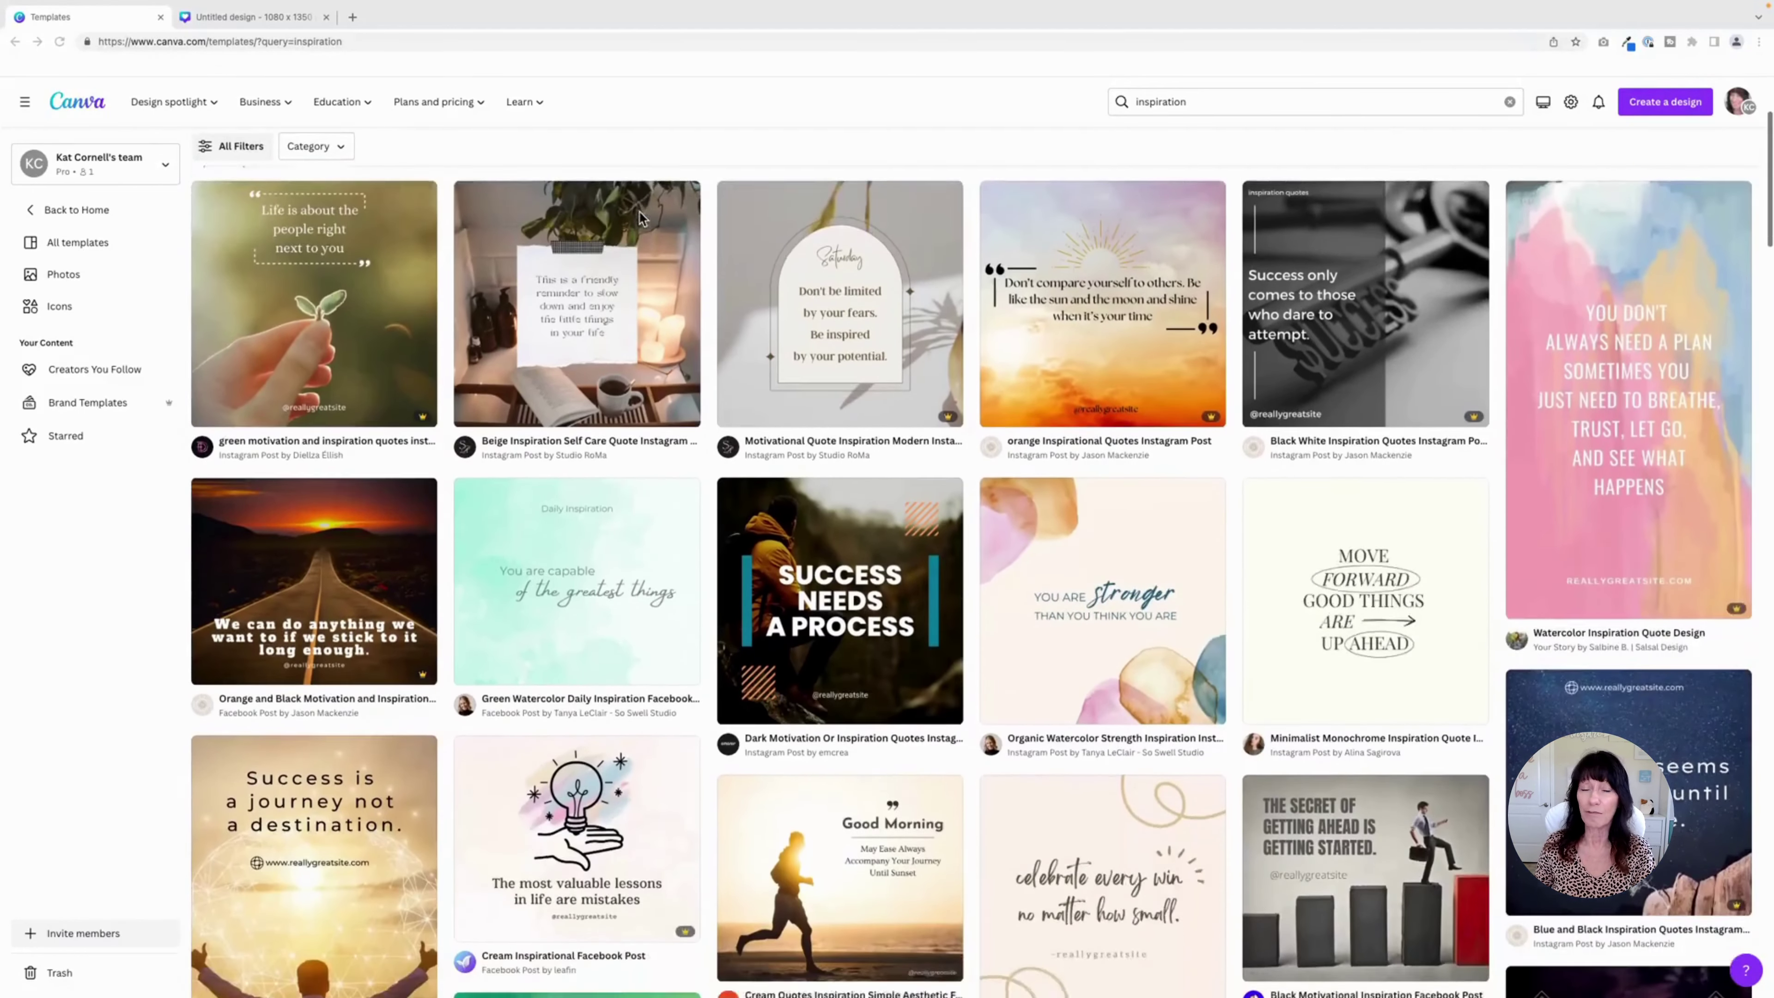
{"action": "scroll", "coordinate": [639, 213], "scroll_direction": "down", "scroll_amount": 13}
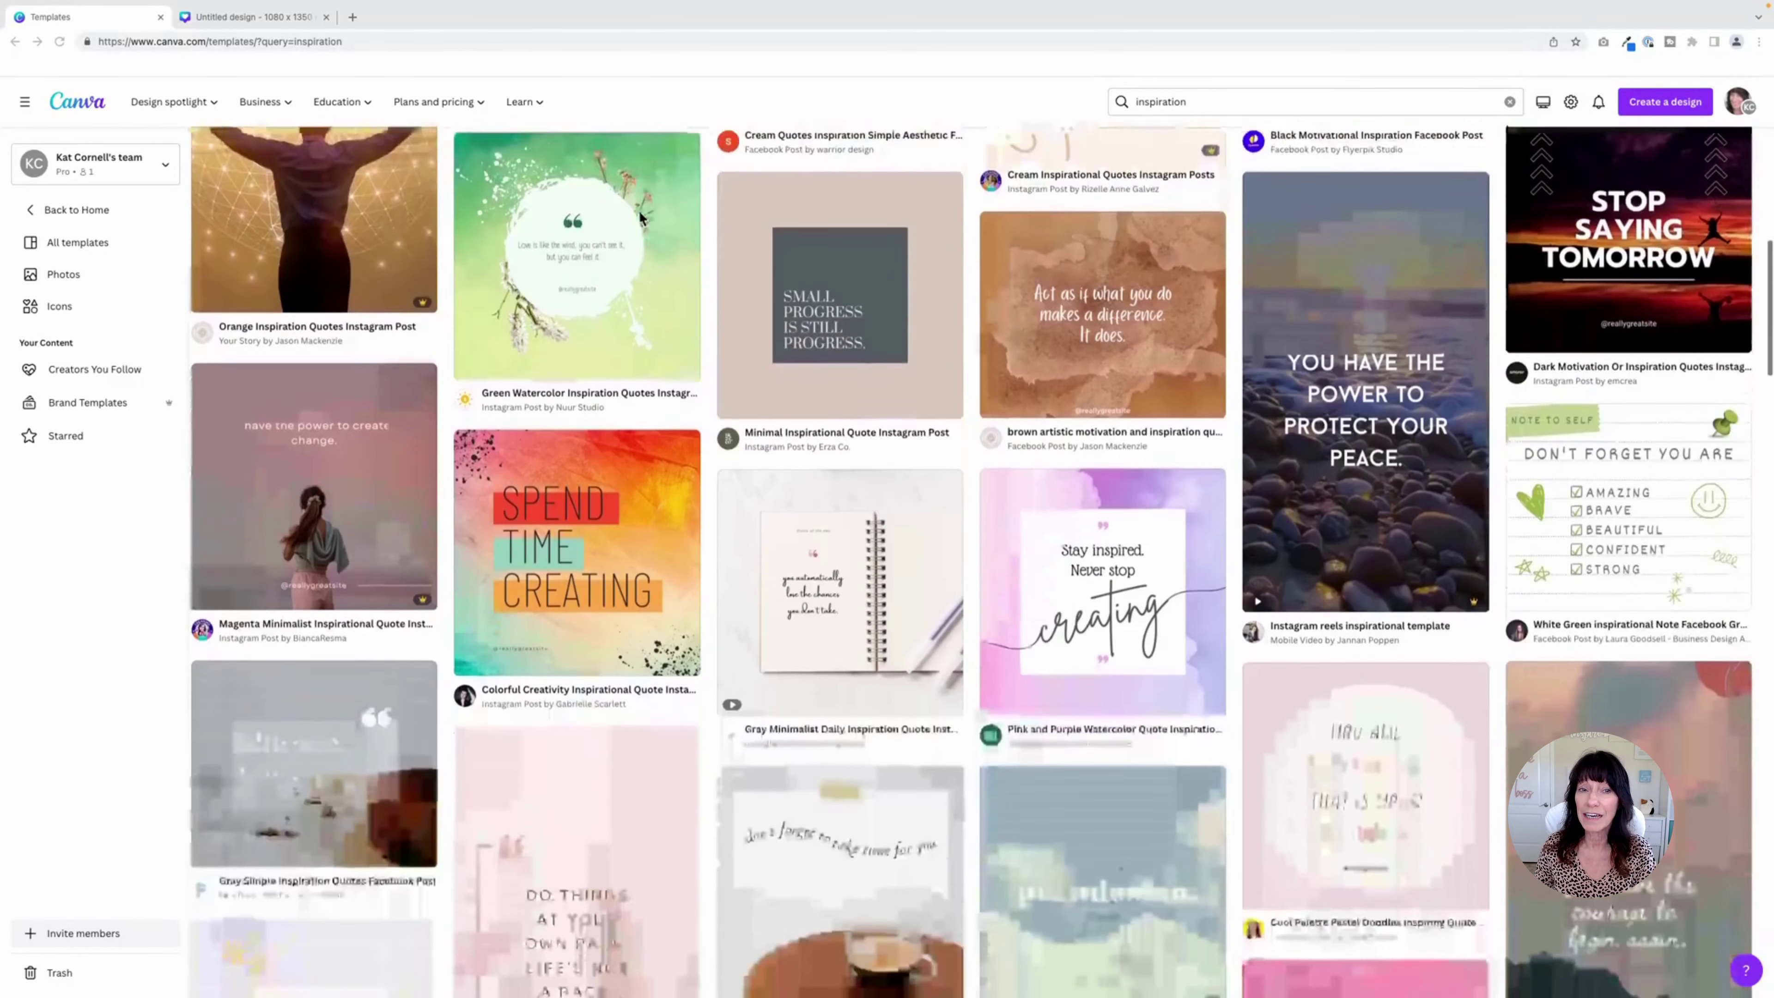
{"action": "scroll", "coordinate": [642, 218], "scroll_direction": "down", "scroll_amount": 1}
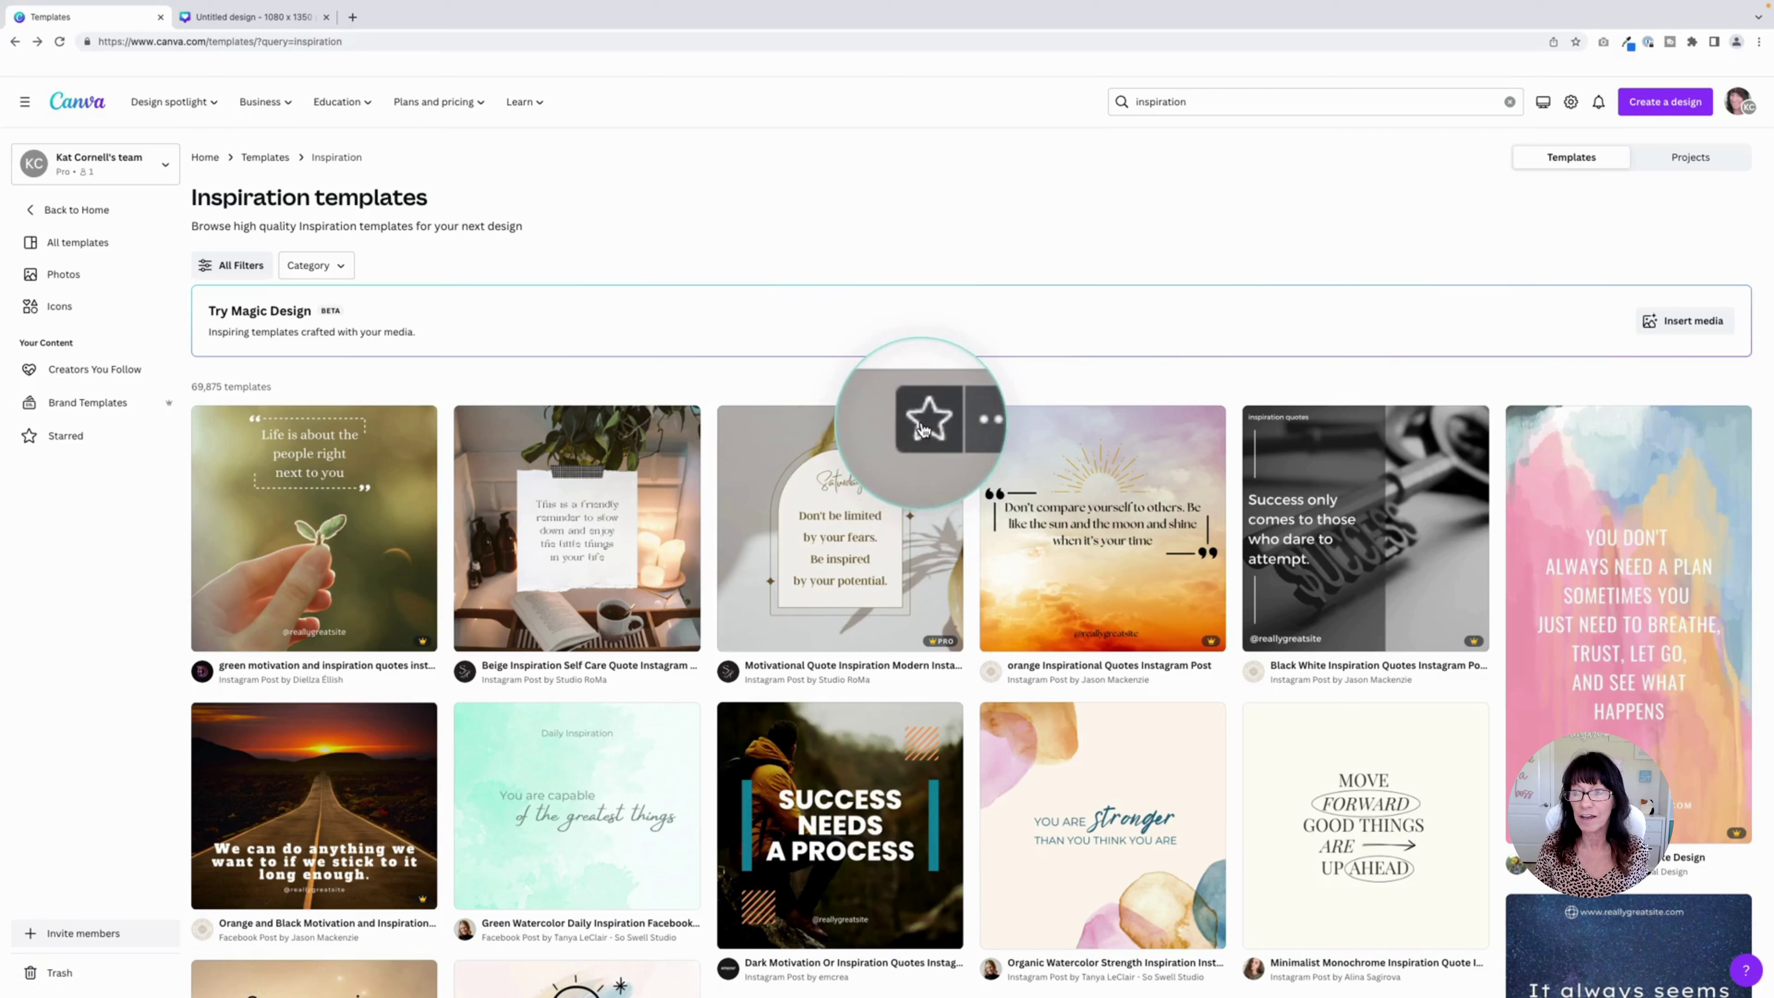
{"action": "left_click", "coordinate": [923, 423]}
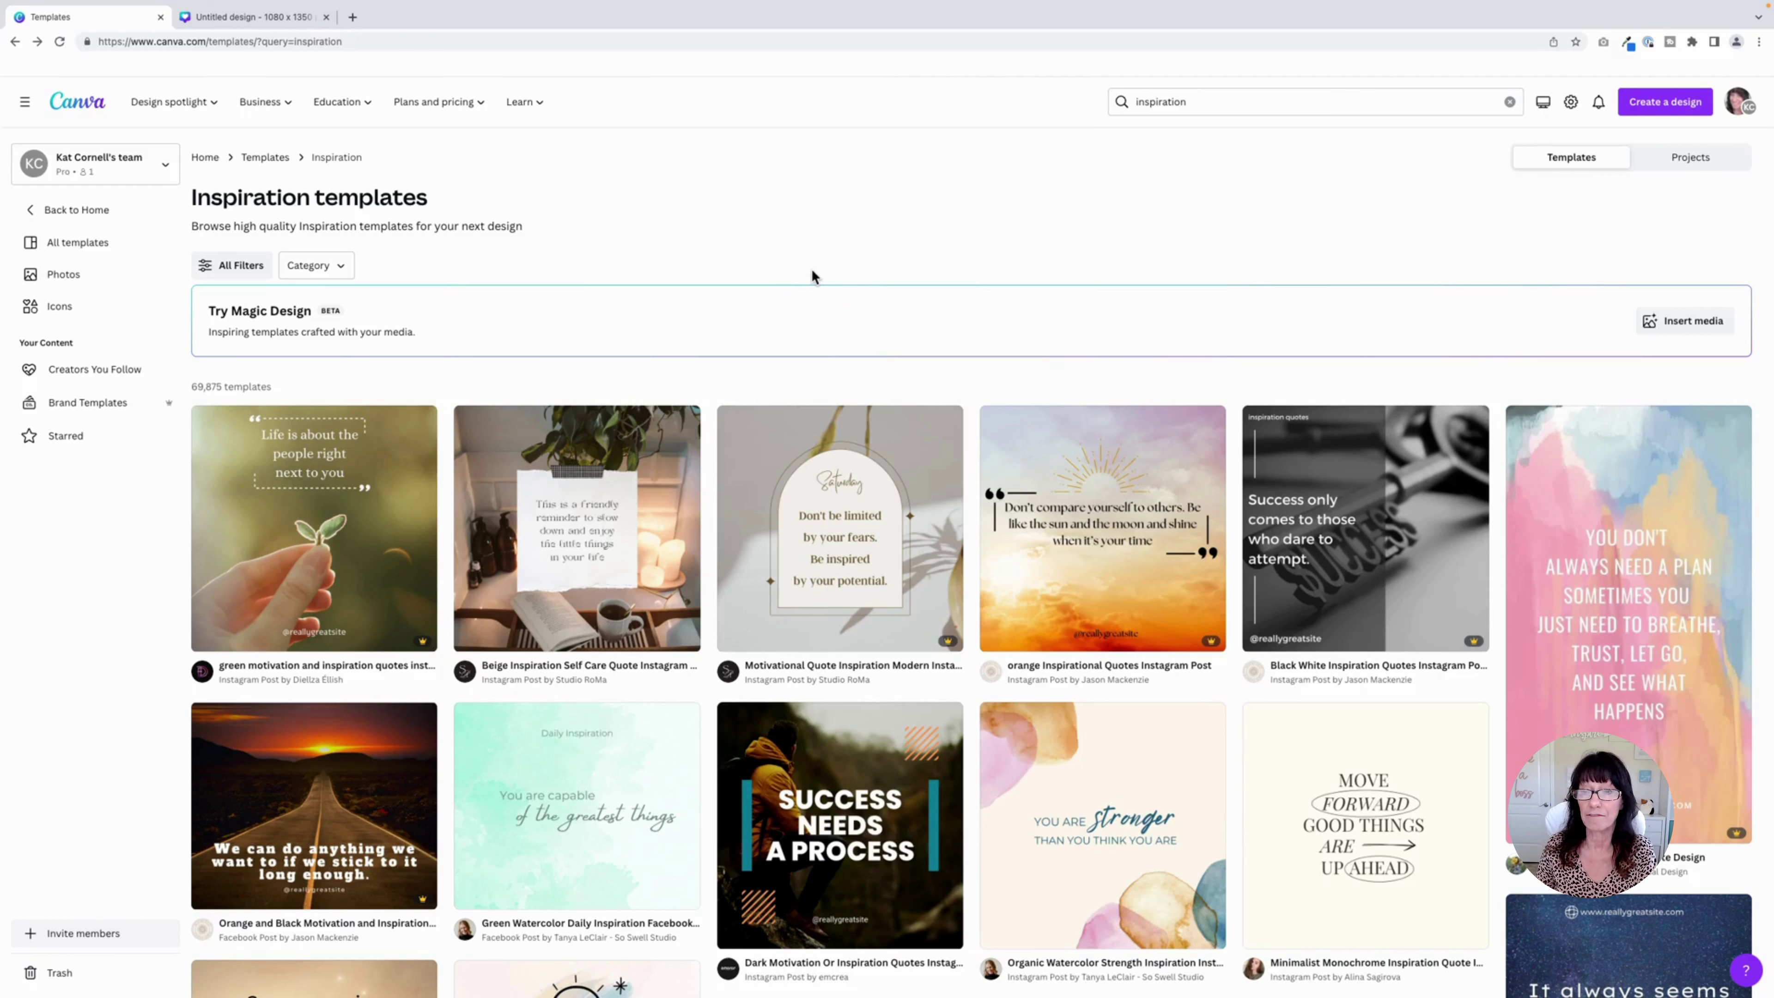
Bring up the options menu for the Beige Inspiration Self Care Quote Instagram Post
{"action": "scroll", "coordinate": [585, 469], "scroll_direction": "down", "scroll_amount": 4}
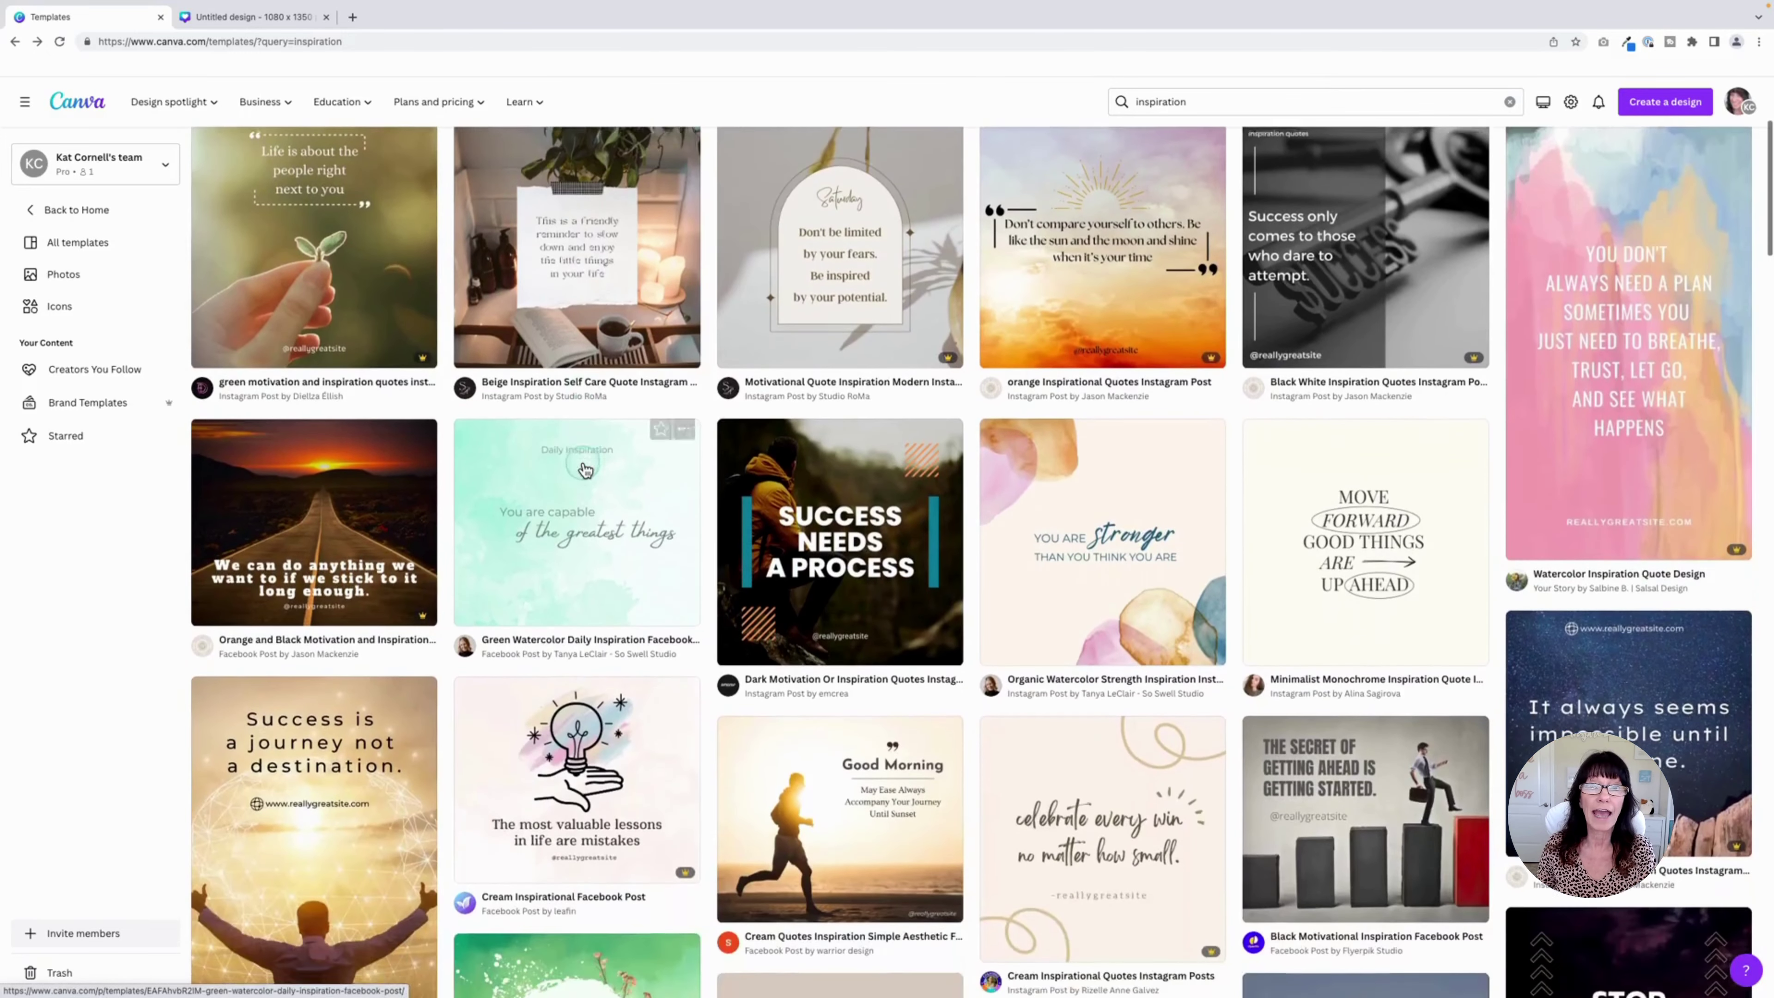
{"action": "scroll", "coordinate": [586, 469], "scroll_direction": "up", "scroll_amount": 4}
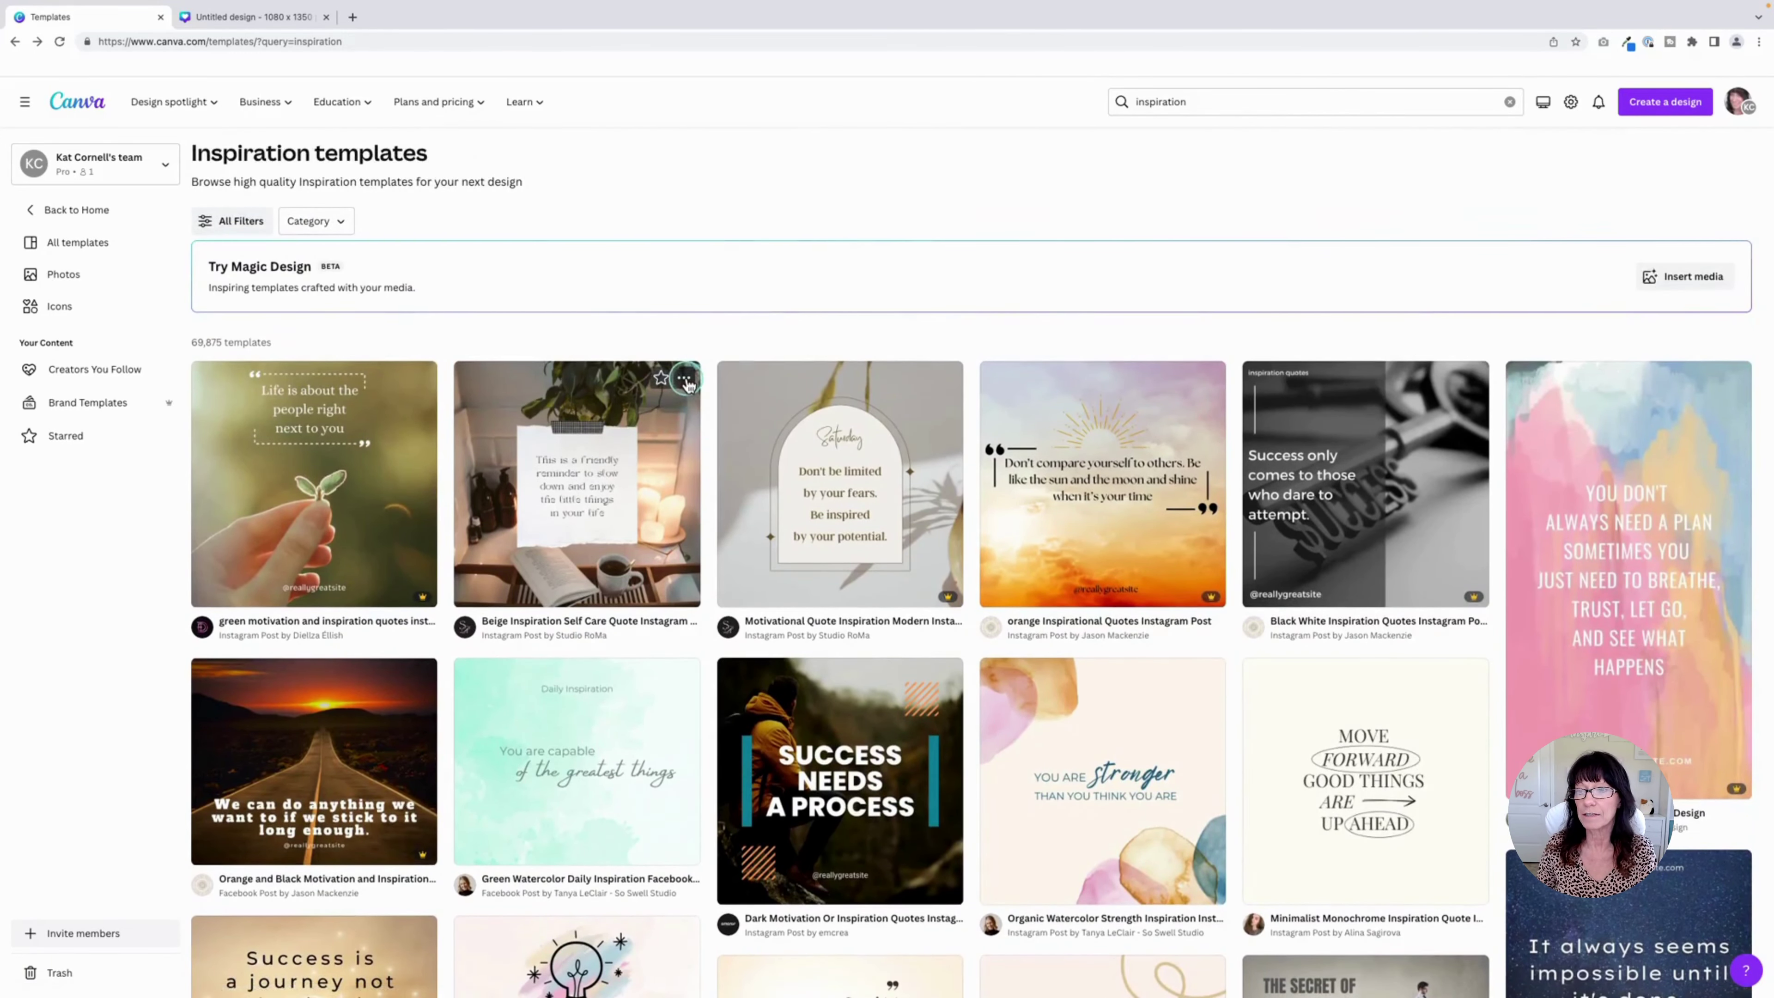
{"action": "left_click", "coordinate": [685, 381]}
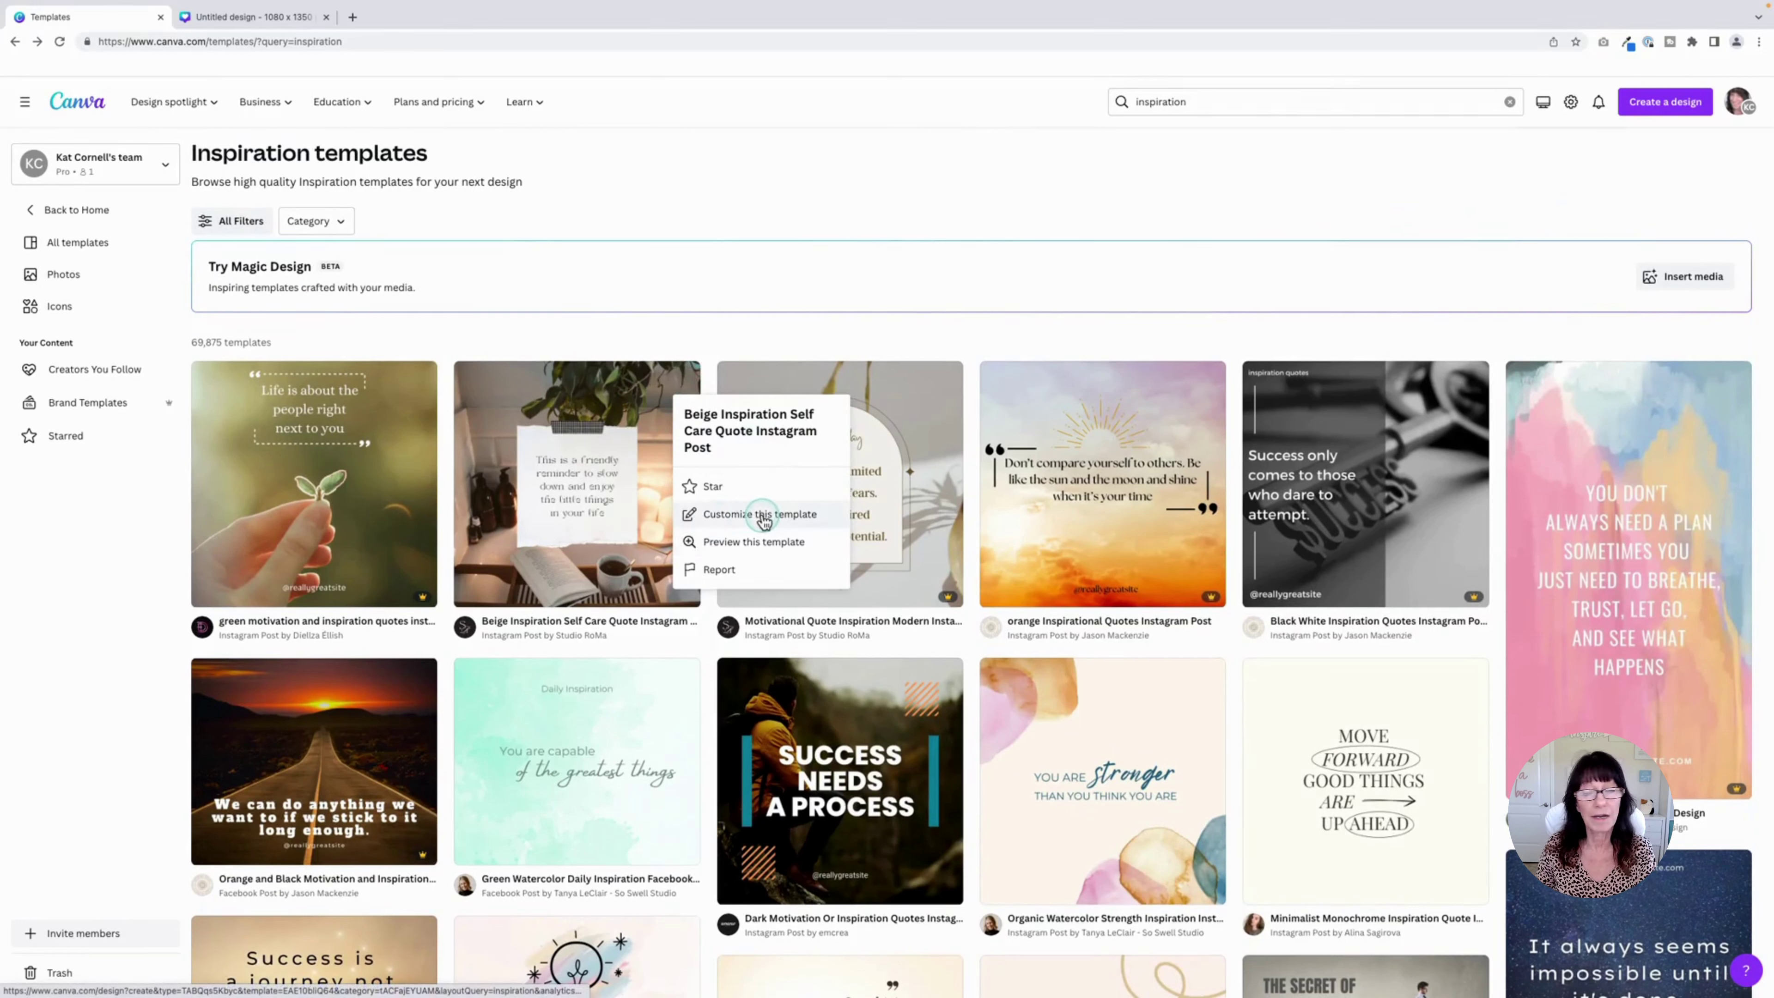
Preview the Beige Inspiration Self Care Quote template, scroll to 'More like this', then close it
{"action": "left_click", "coordinate": [747, 542]}
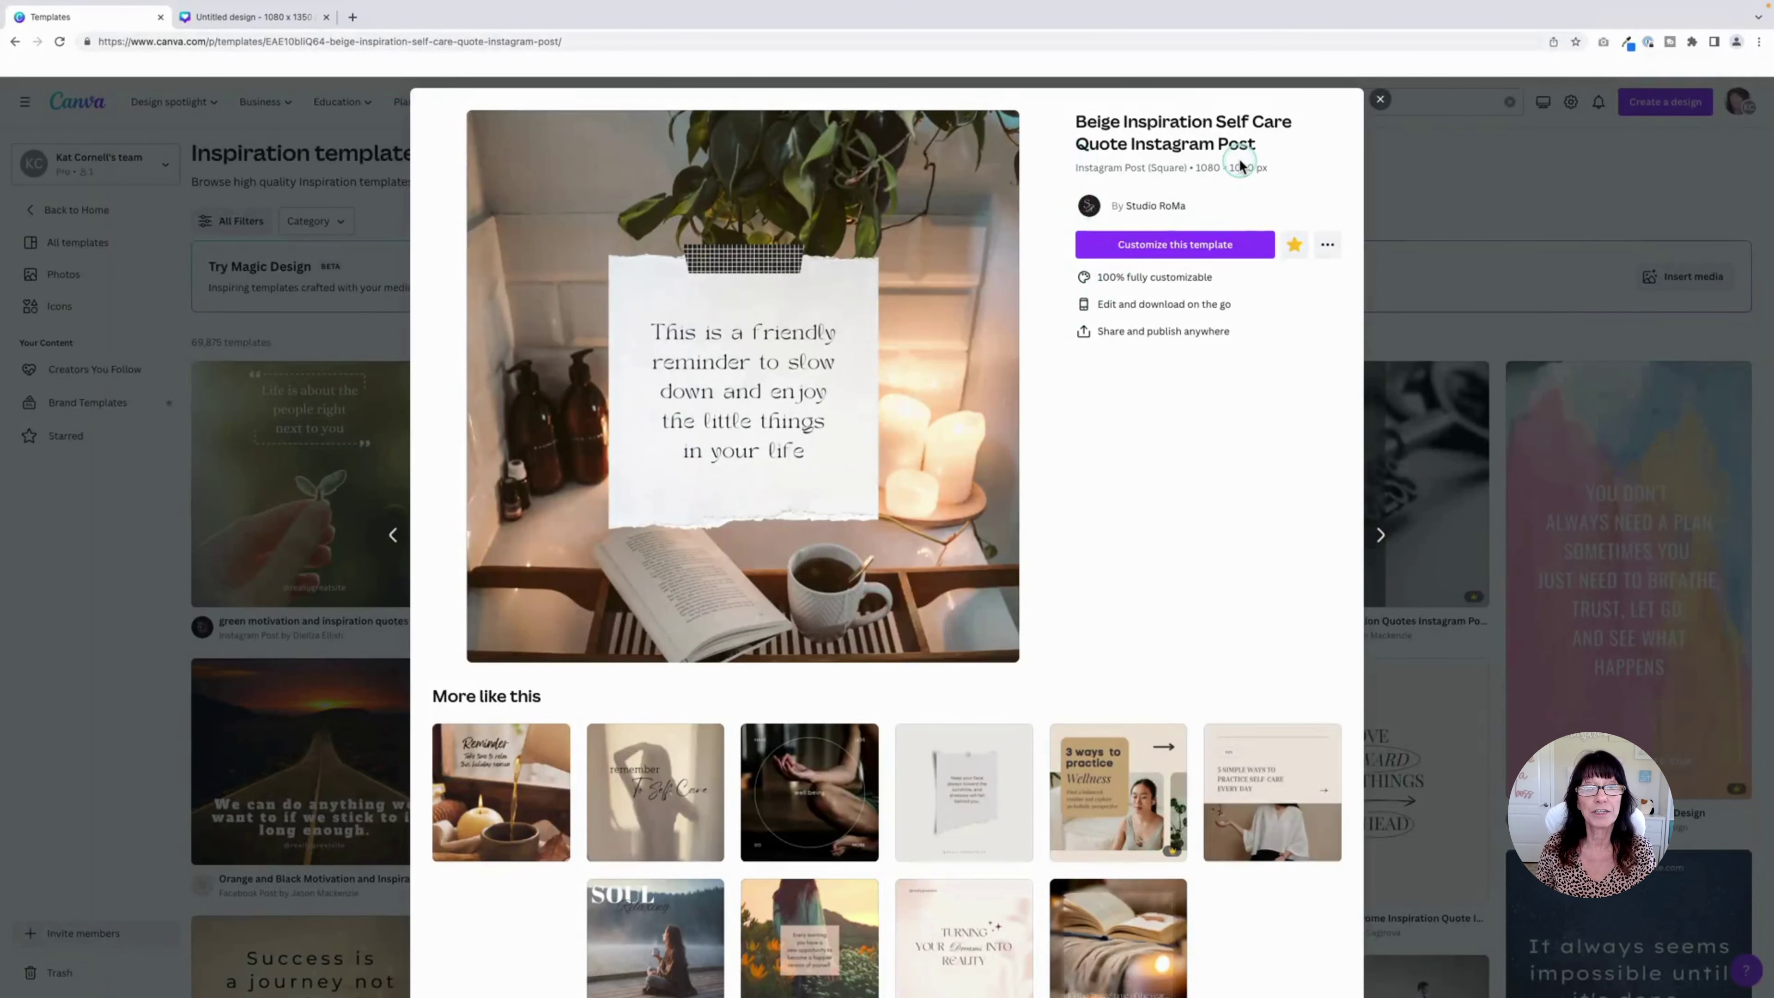
{"action": "scroll", "coordinate": [859, 474], "scroll_direction": "down", "scroll_amount": 7}
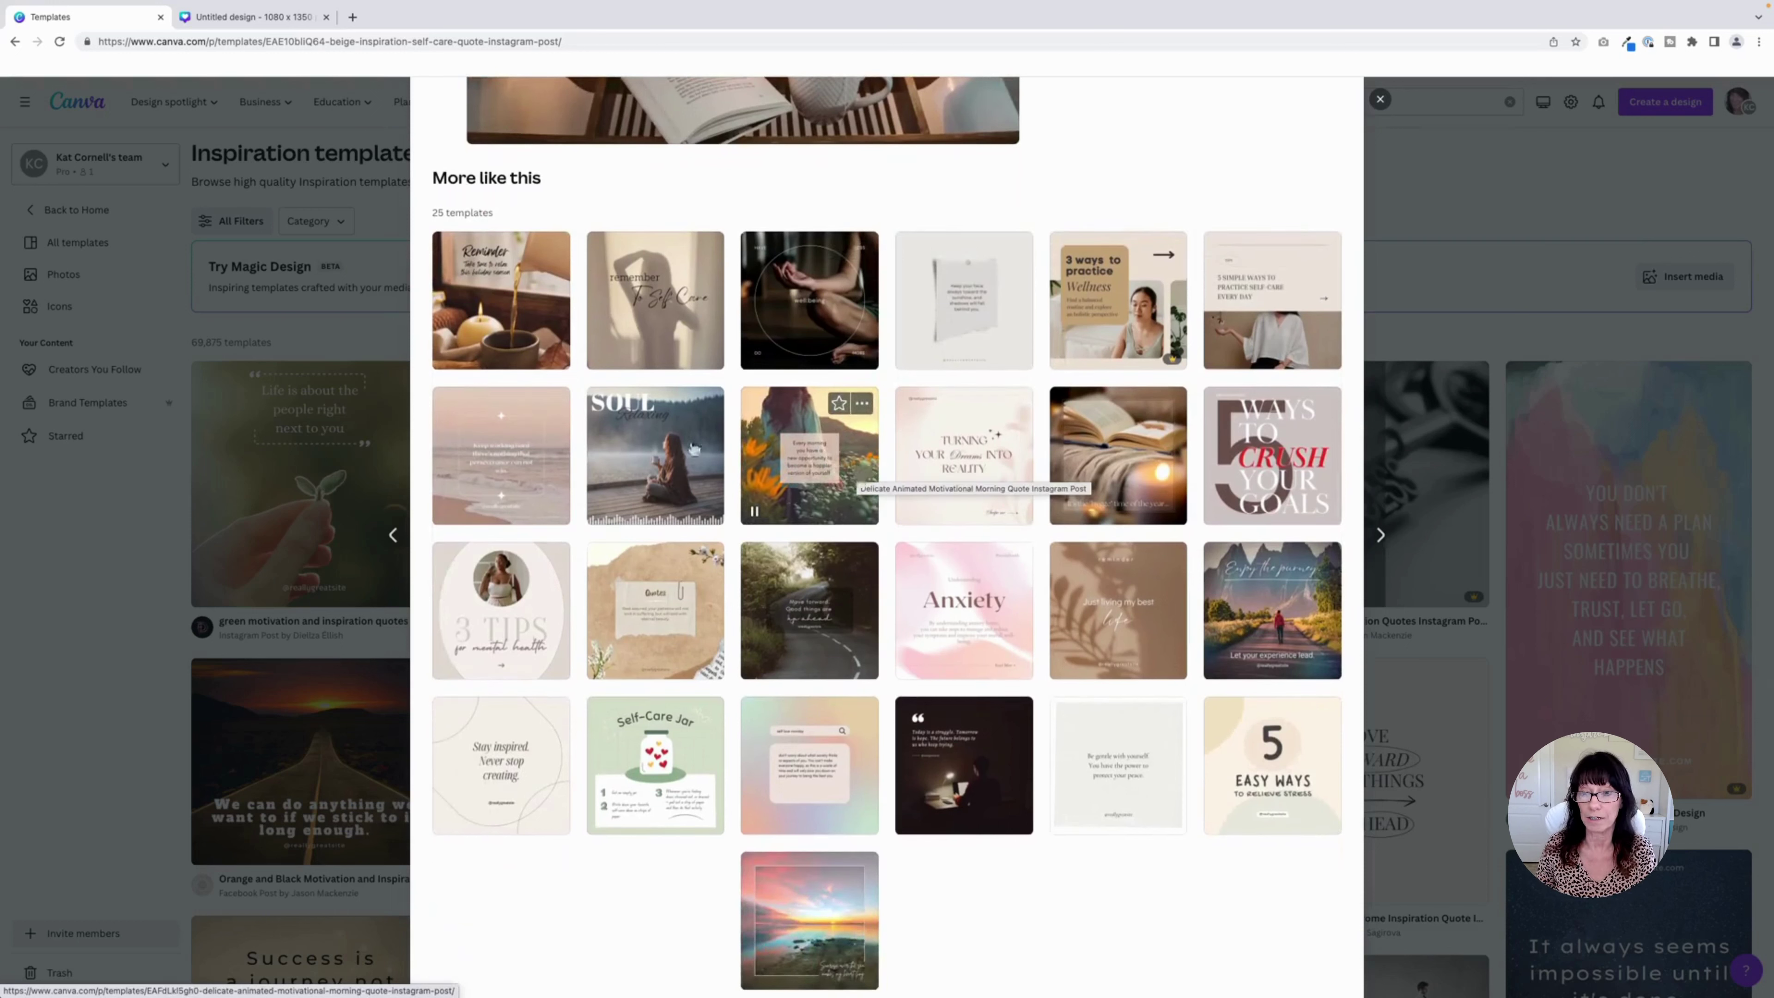
{"action": "left_click", "coordinate": [294, 345]}
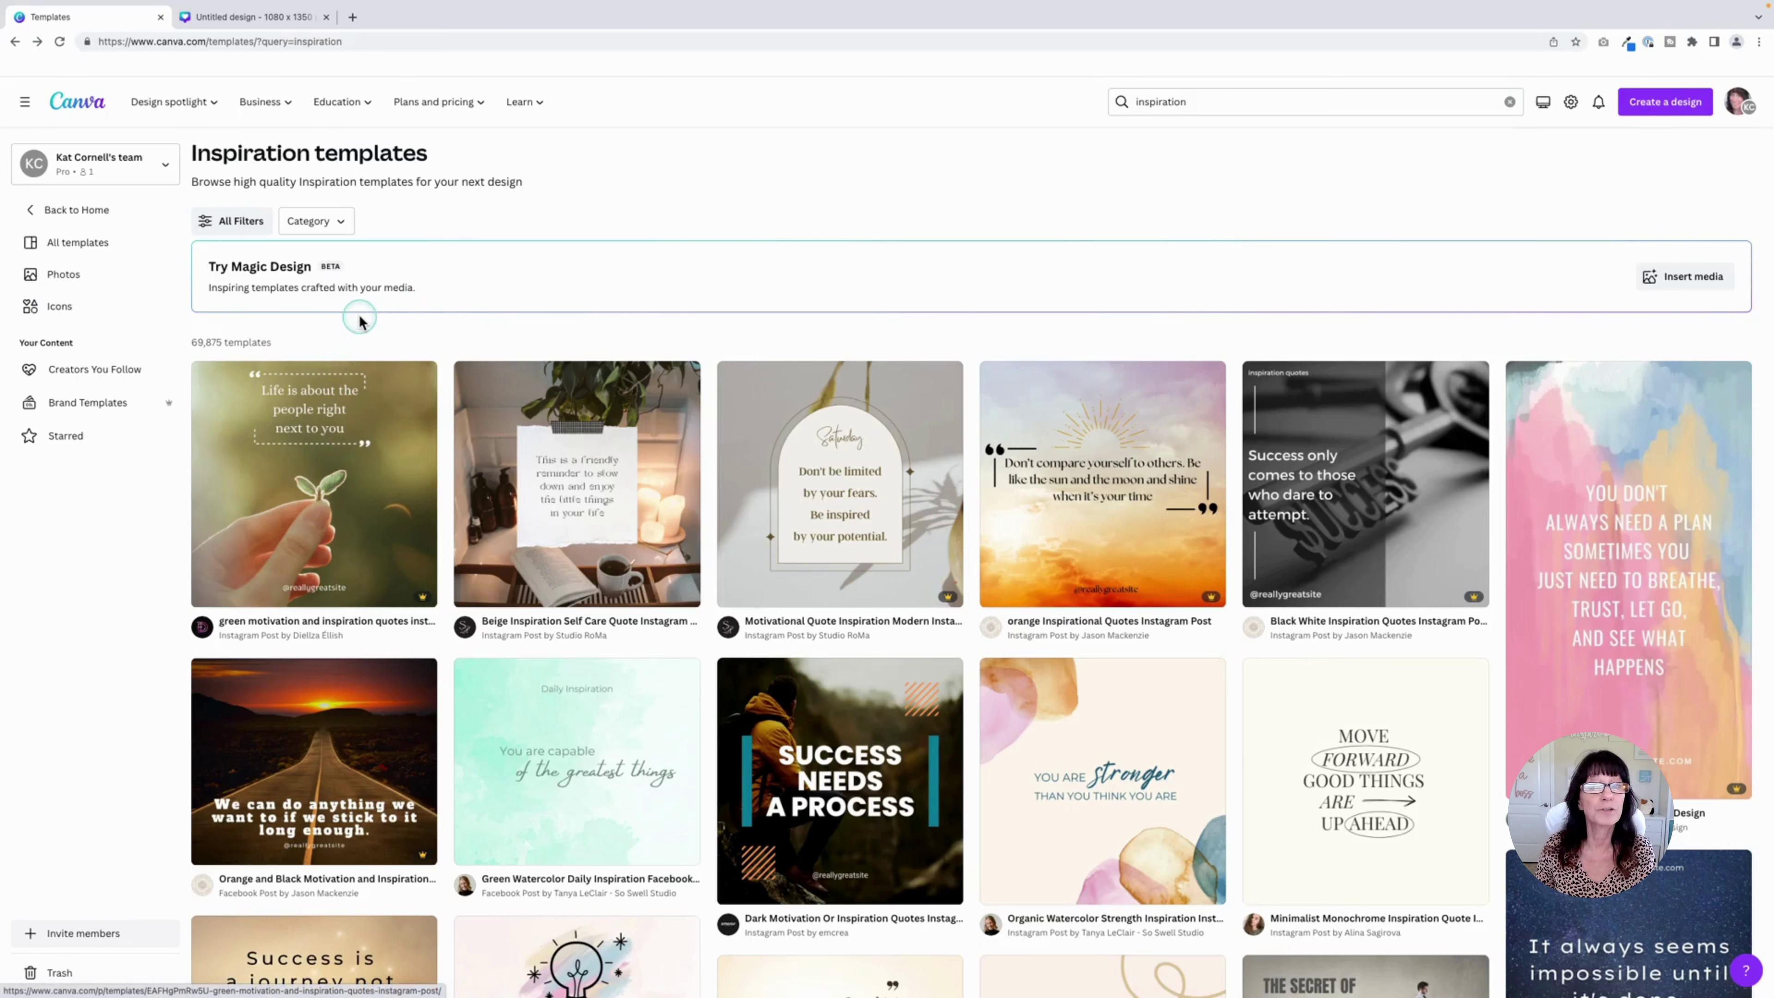
In the untitled 1080 × 1350 px design, view and close the Brown Green Terracotta template details
{"action": "left_click", "coordinate": [252, 18]}
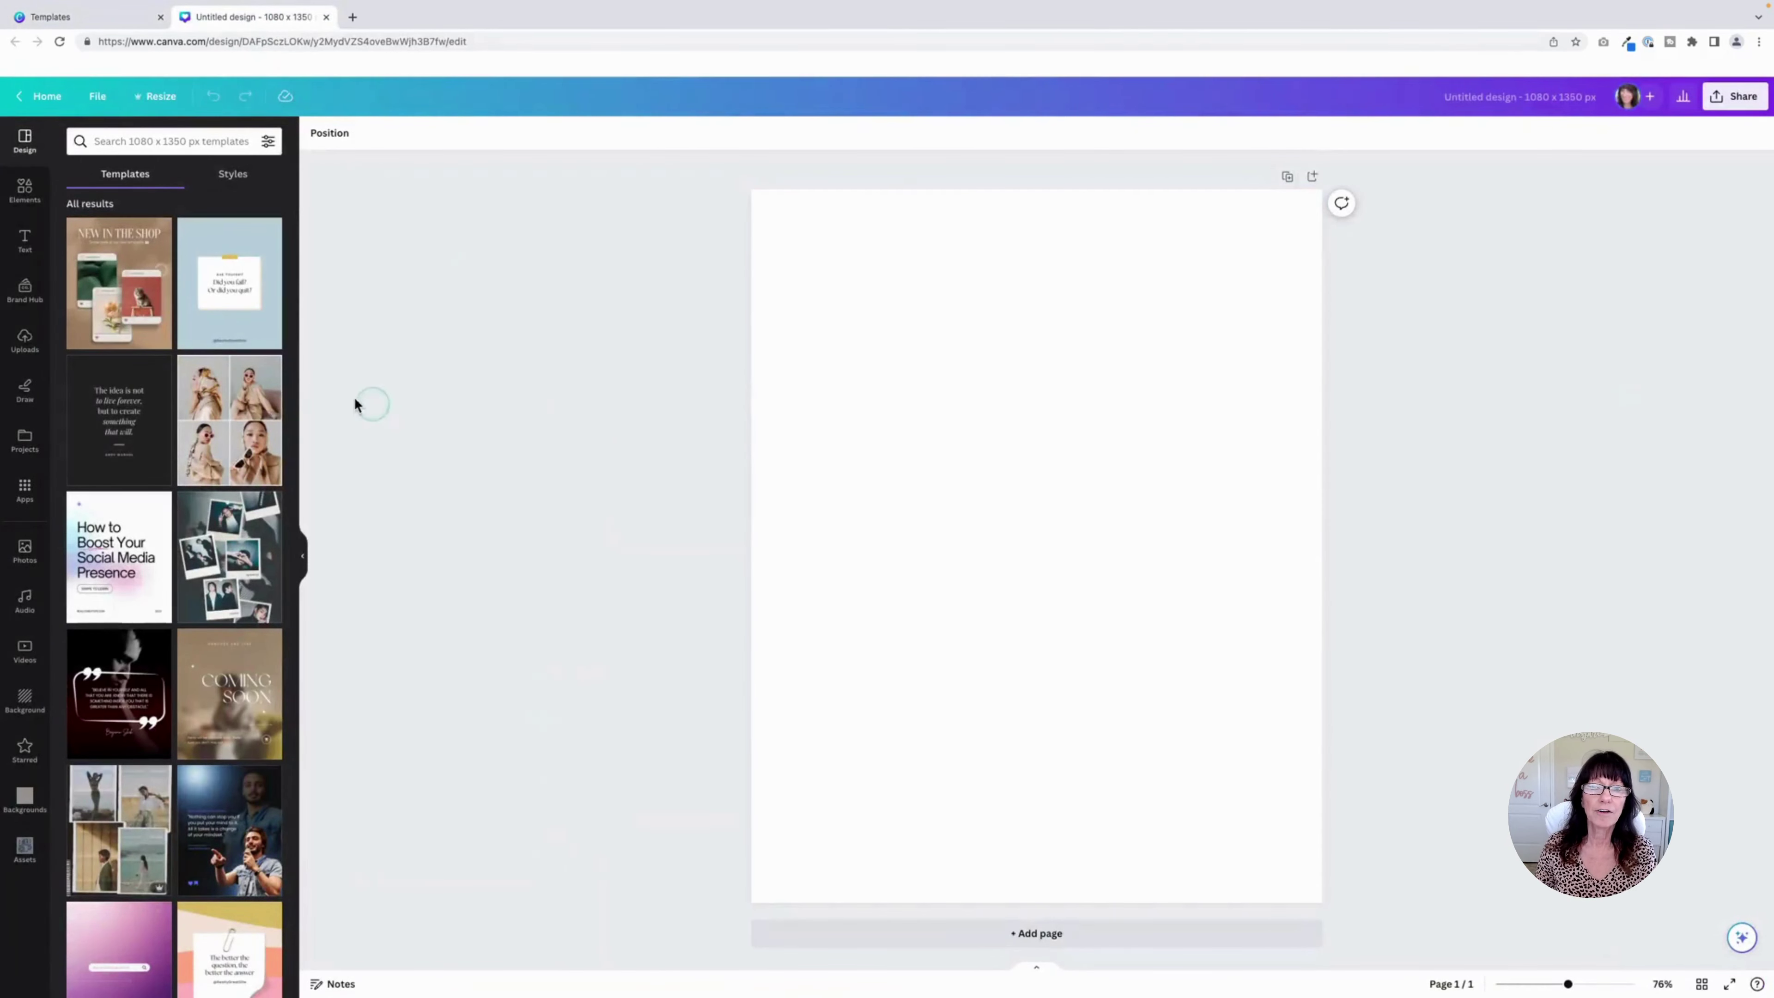
{"action": "scroll", "coordinate": [229, 334], "scroll_direction": "down", "scroll_amount": 2}
{"action": "scroll", "coordinate": [228, 334], "scroll_direction": "up", "scroll_amount": 3}
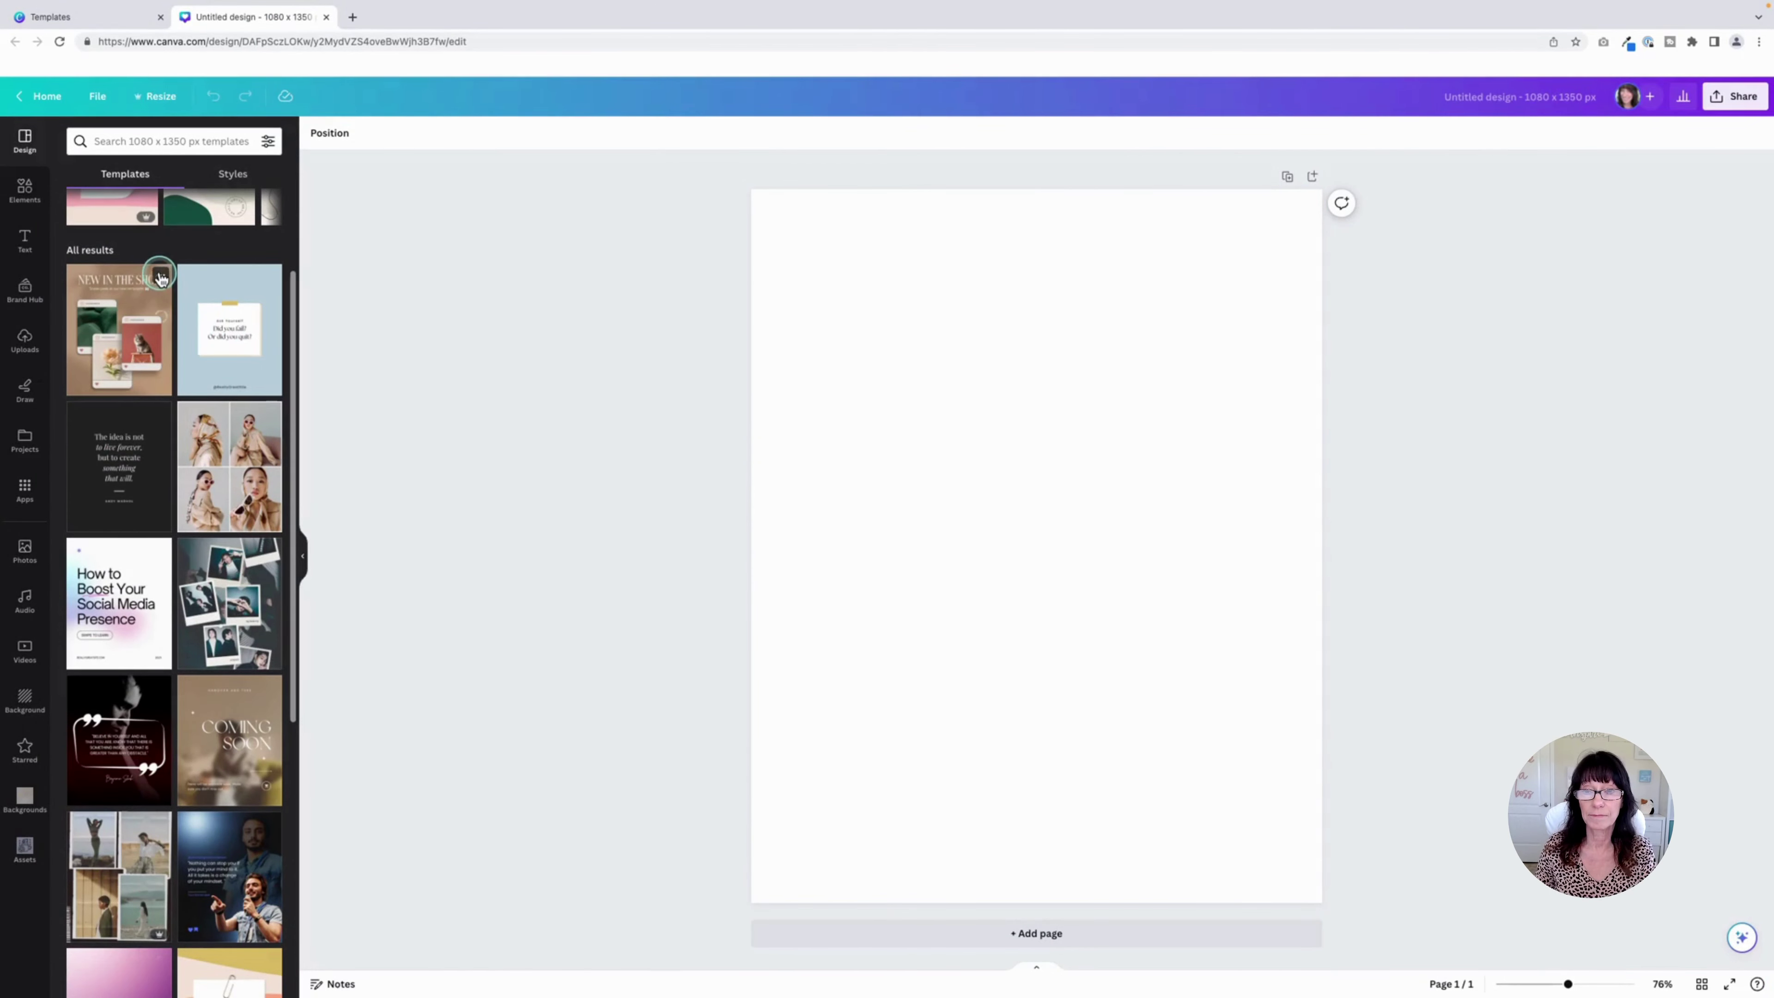
{"action": "left_click", "coordinate": [161, 275]}
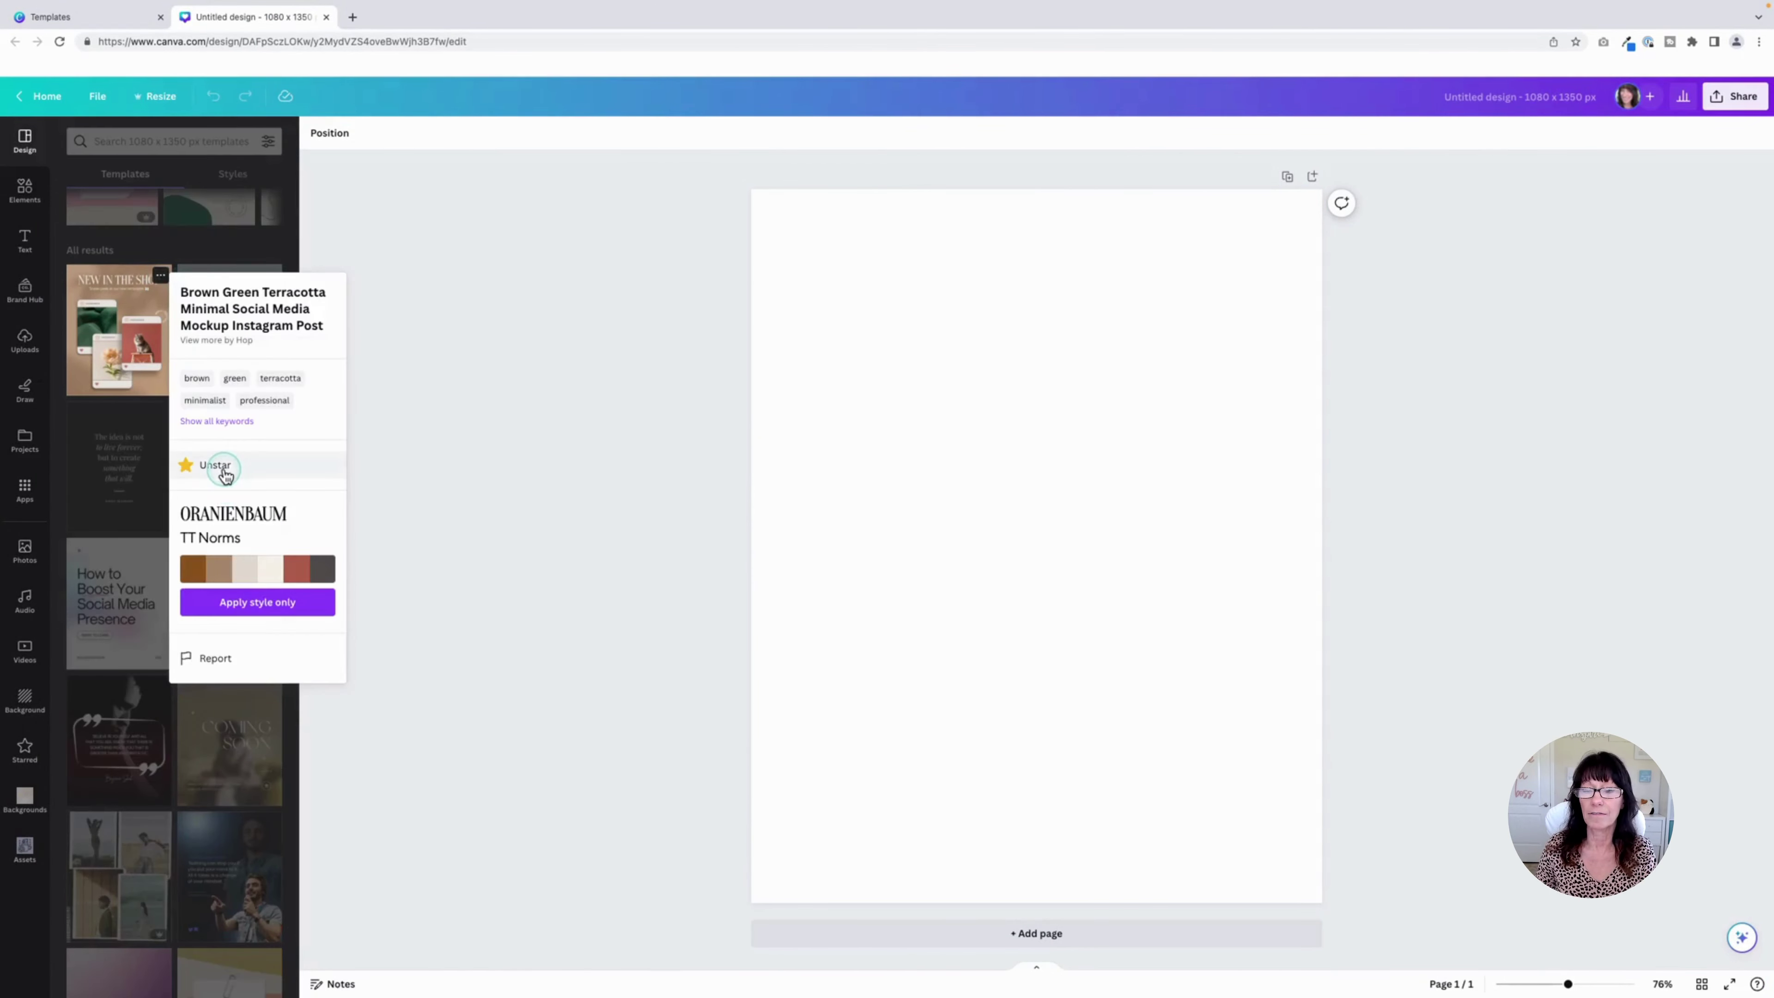
{"action": "left_click", "coordinate": [406, 439]}
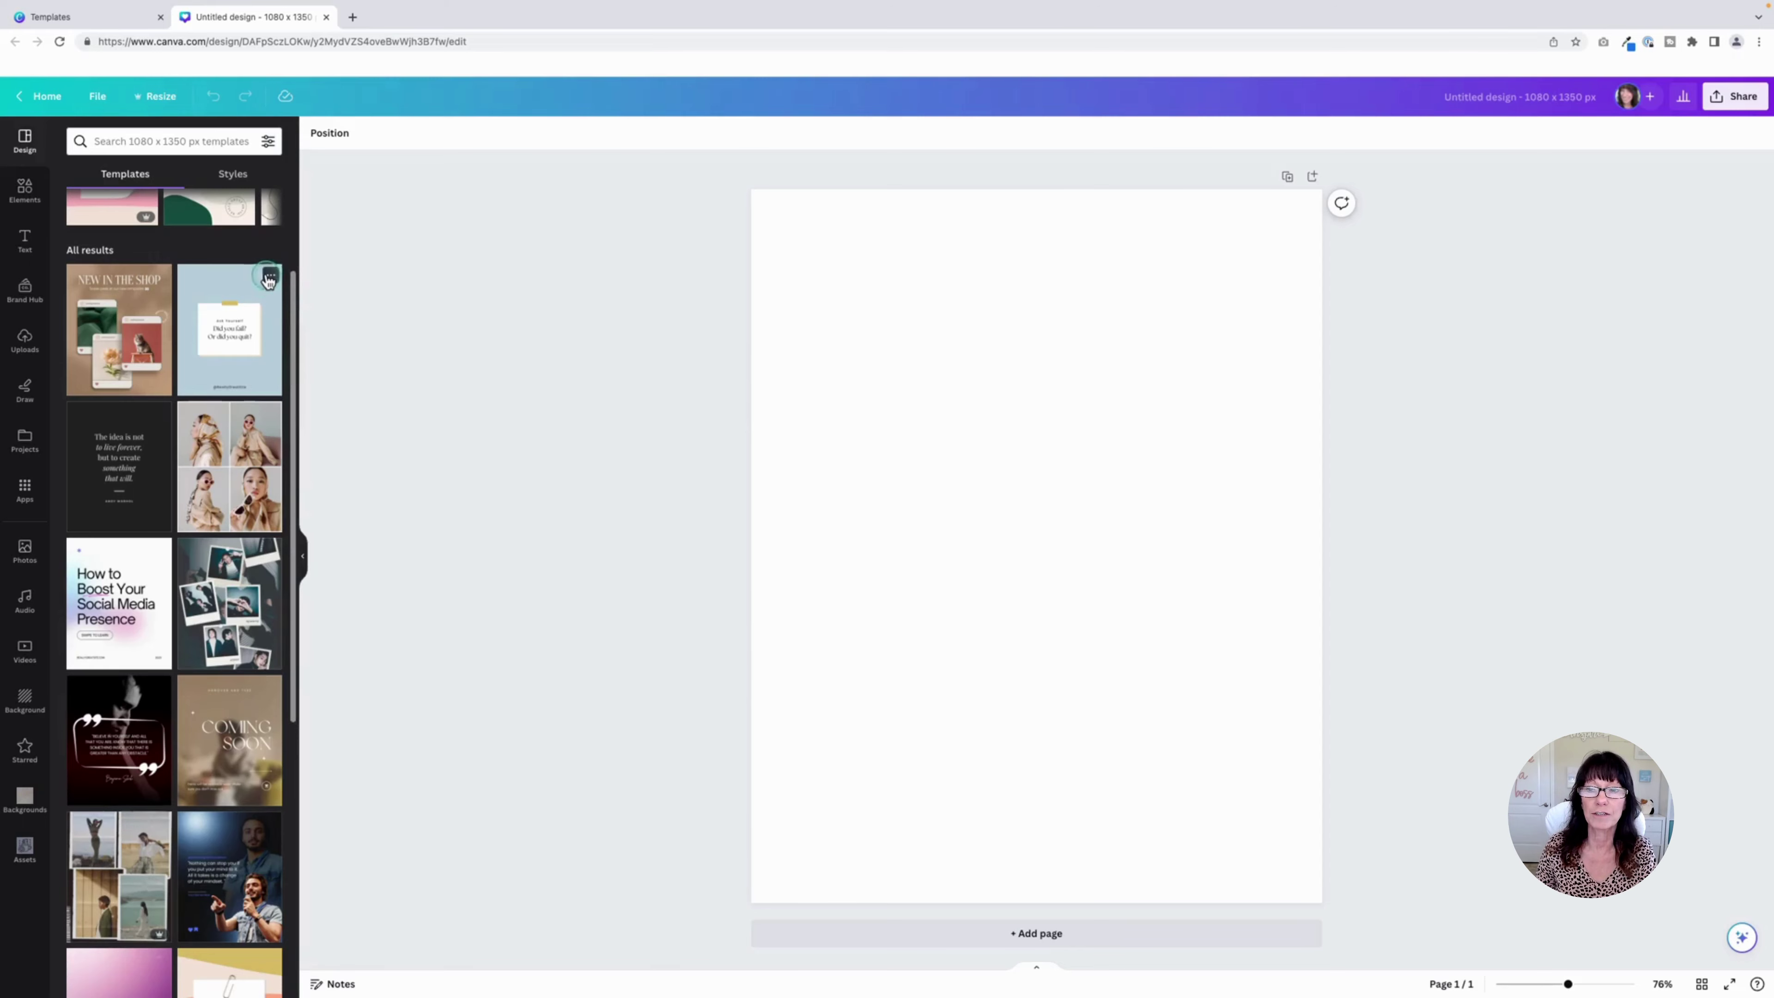
Star the Blue Question Reminder Note Instagram Post template
{"action": "left_click", "coordinate": [269, 278]}
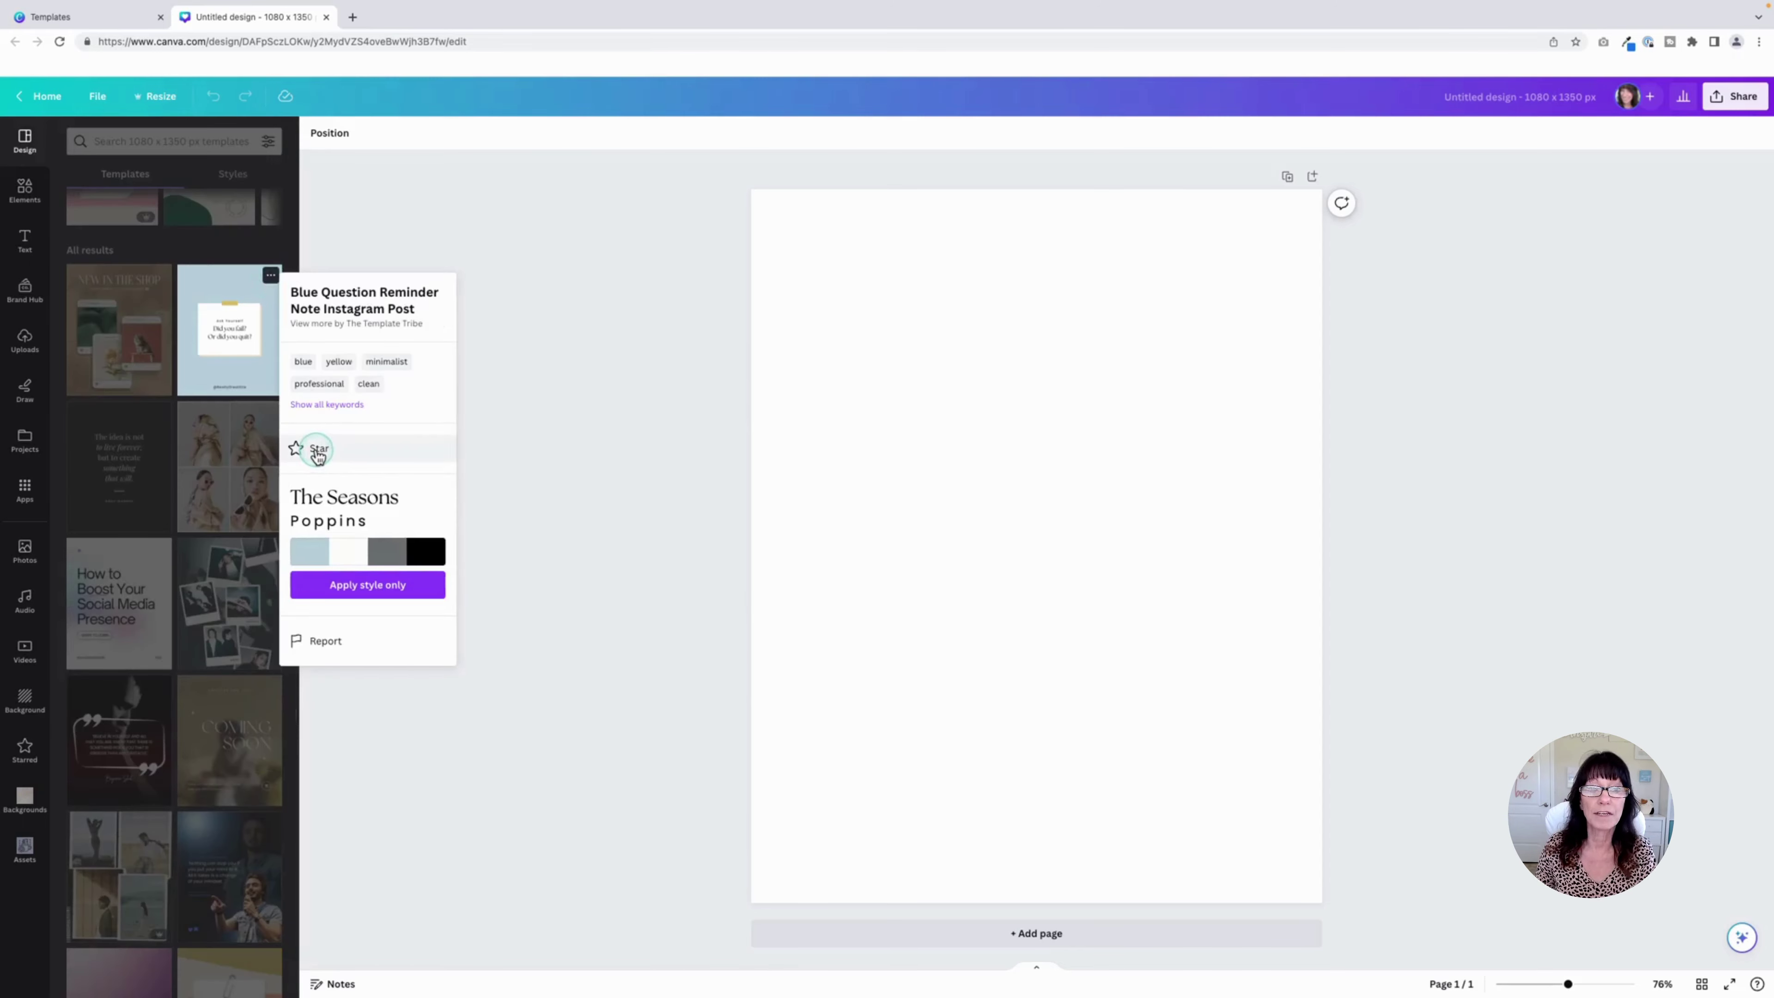
{"action": "left_click", "coordinate": [318, 453]}
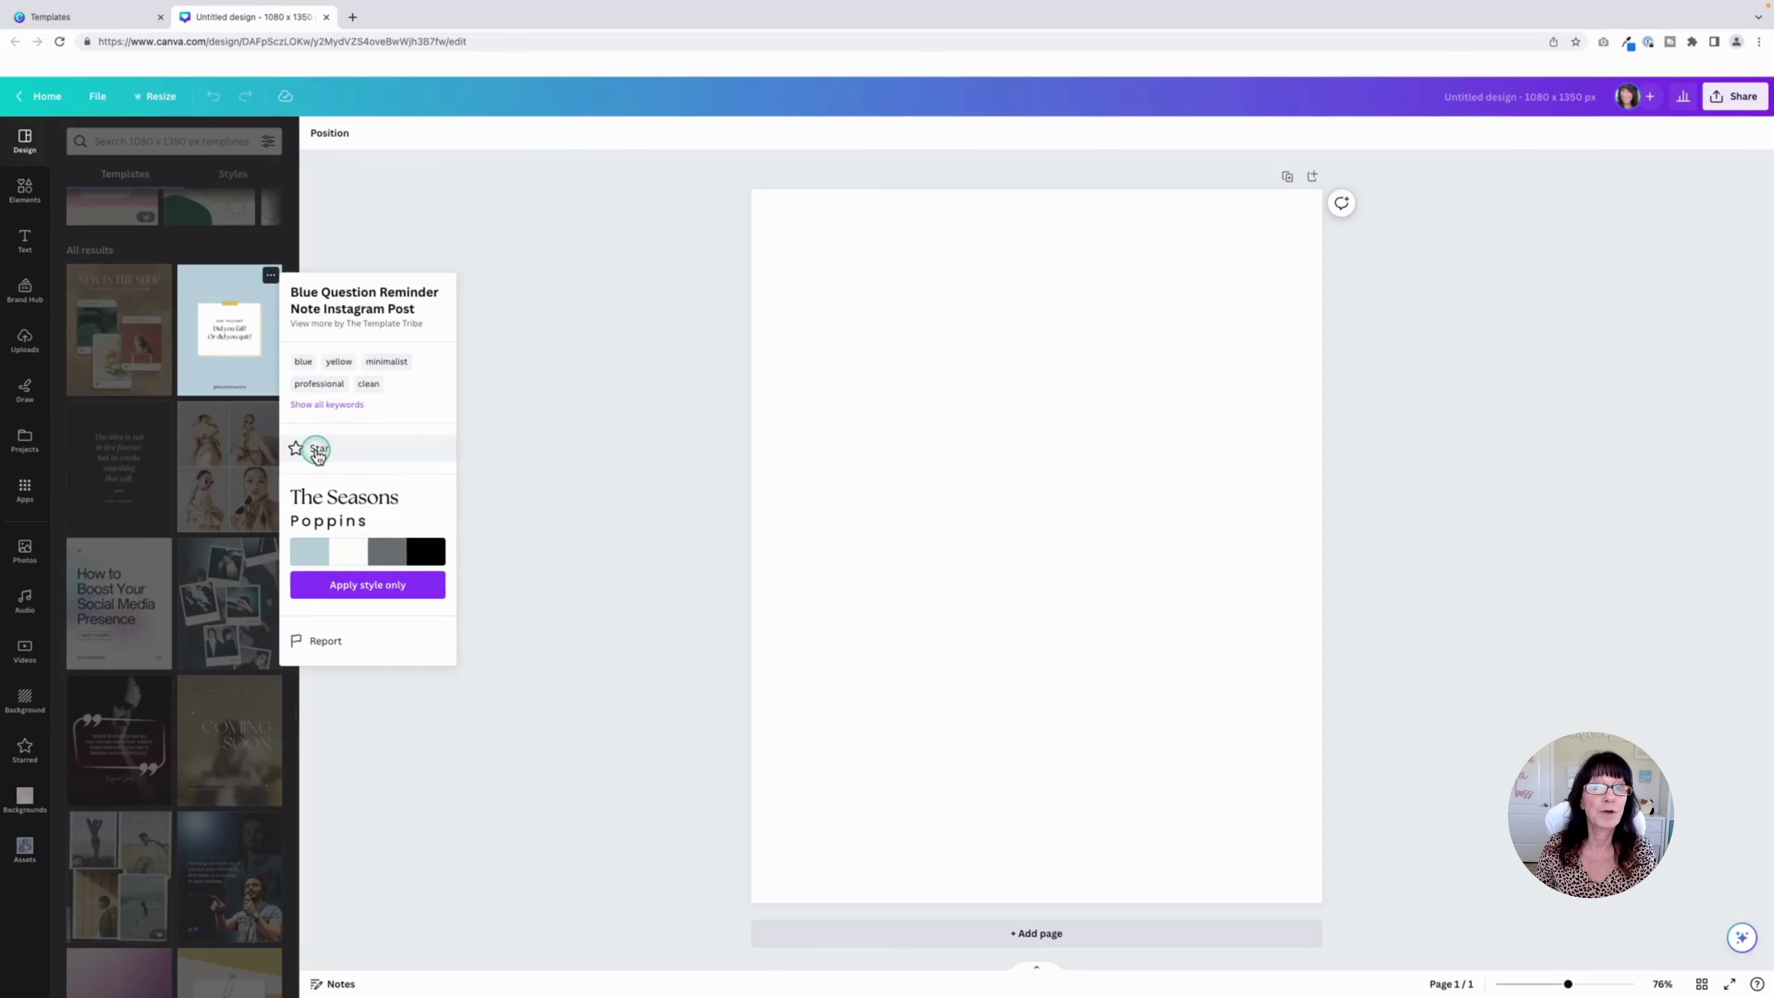
{"action": "left_click", "coordinate": [616, 419]}
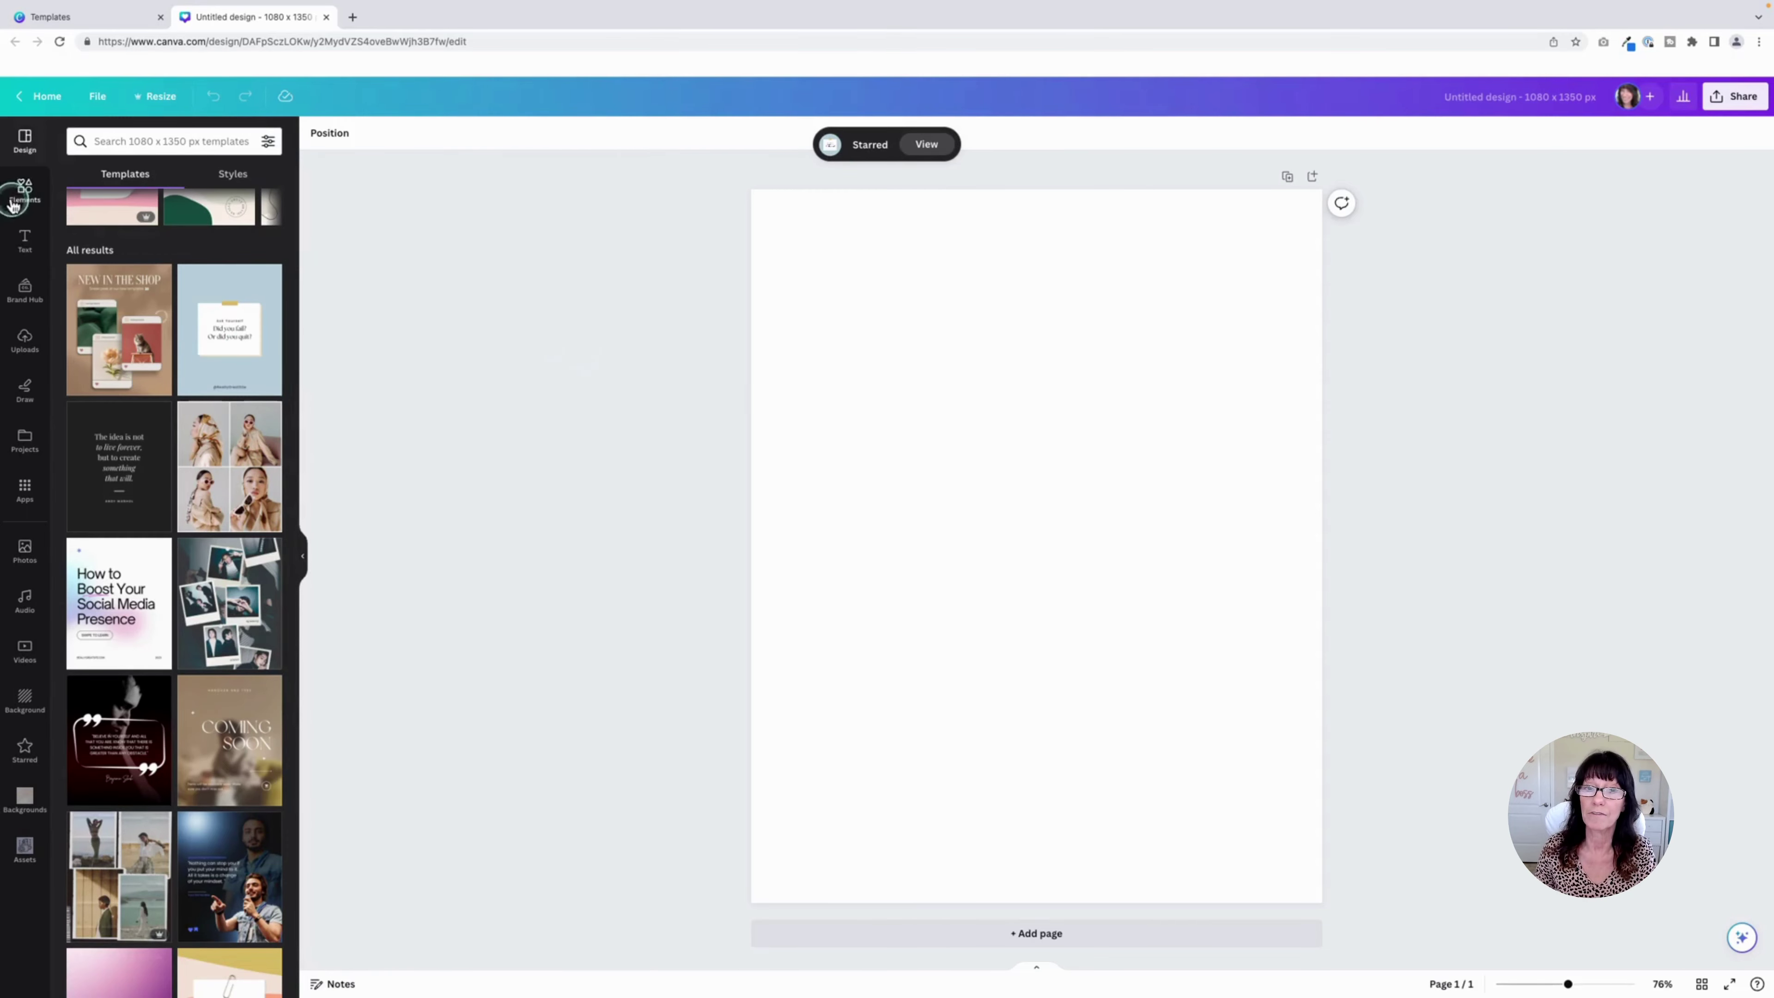
Search the Elements library for 'cat' and show only Graphics
{"action": "left_click", "coordinate": [25, 192]}
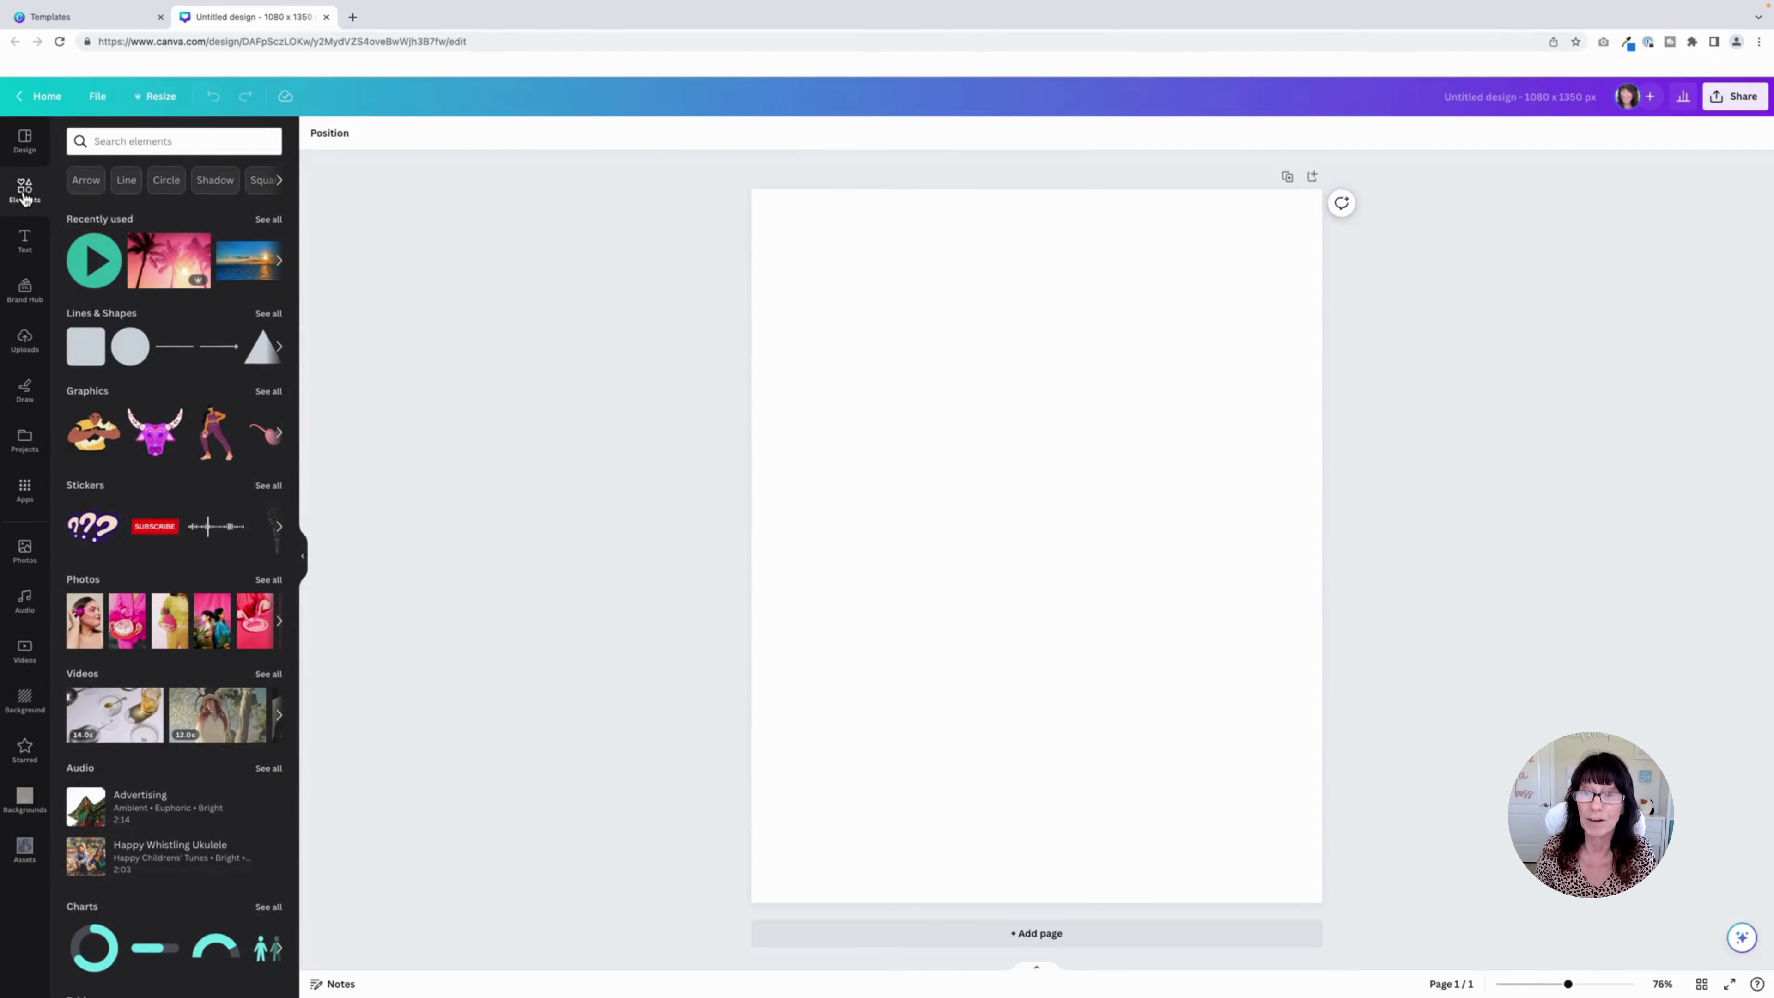
{"action": "left_click", "coordinate": [148, 147]}
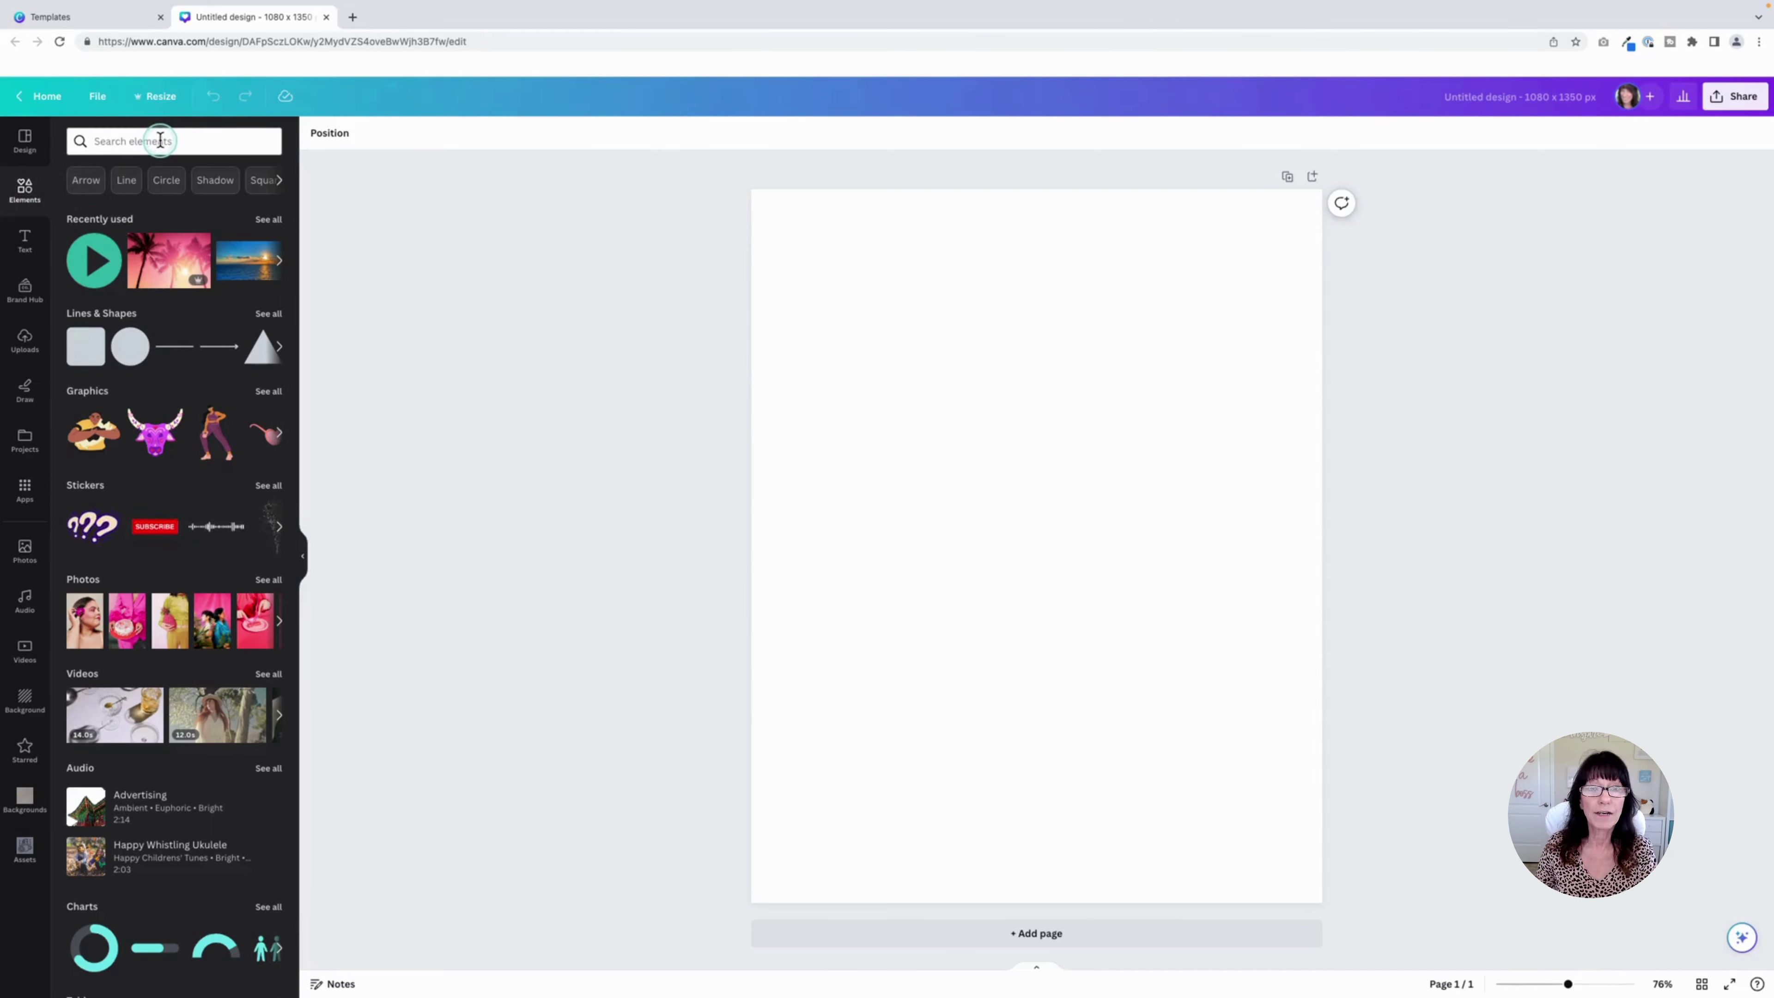
{"action": "left_click", "coordinate": [160, 140]}
{"action": "left_click", "coordinate": [89, 203]}
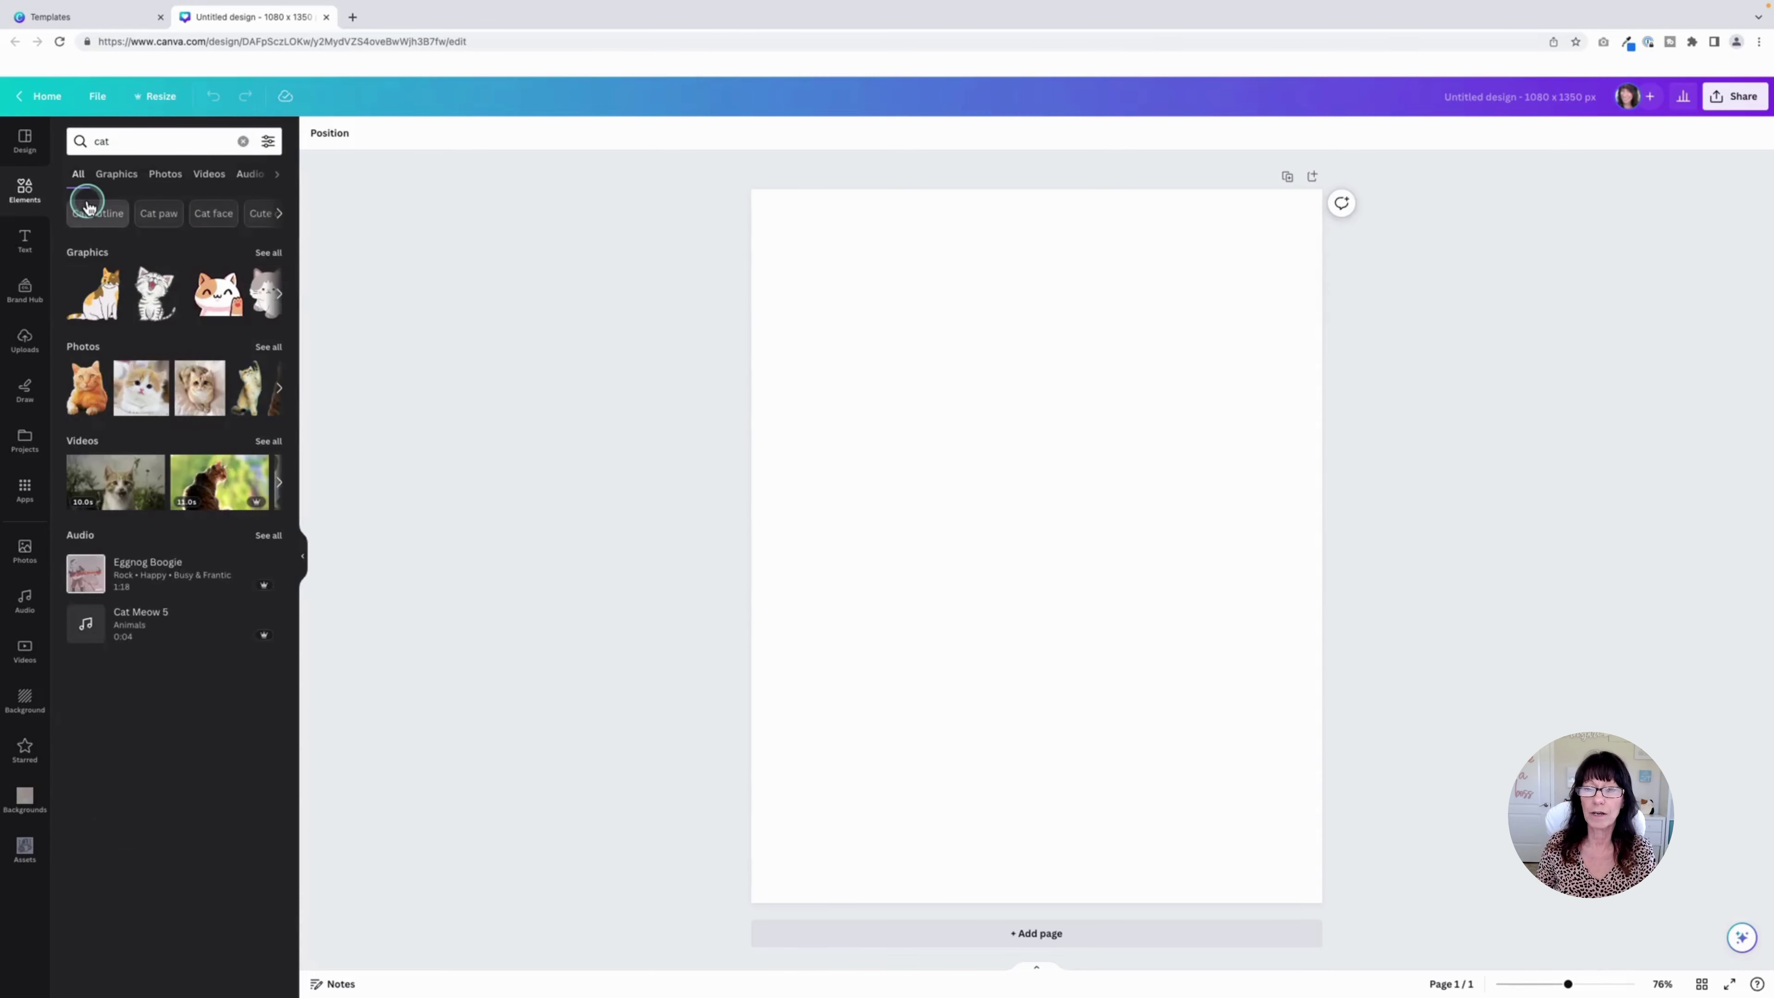
{"action": "left_click", "coordinate": [116, 176]}
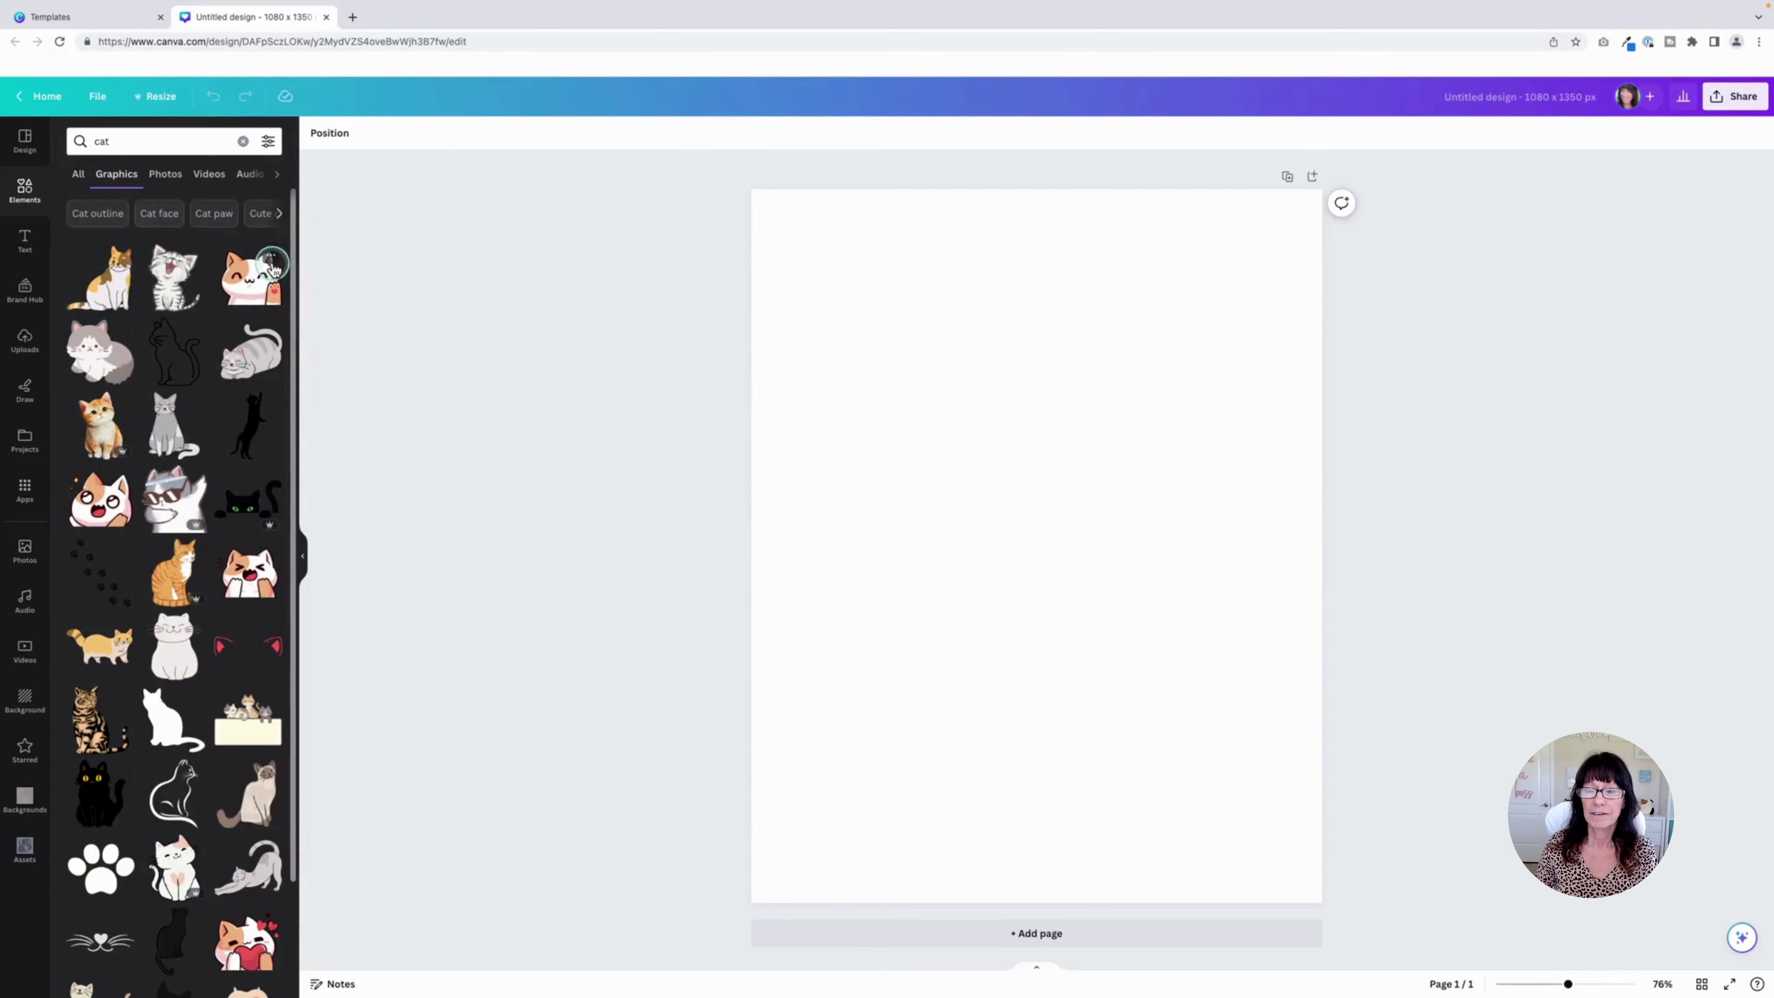
Star the Kawaii Chibi White and Orange Cat Waving Hello graphic and add it to the Cats folder
{"action": "left_click", "coordinate": [270, 259]}
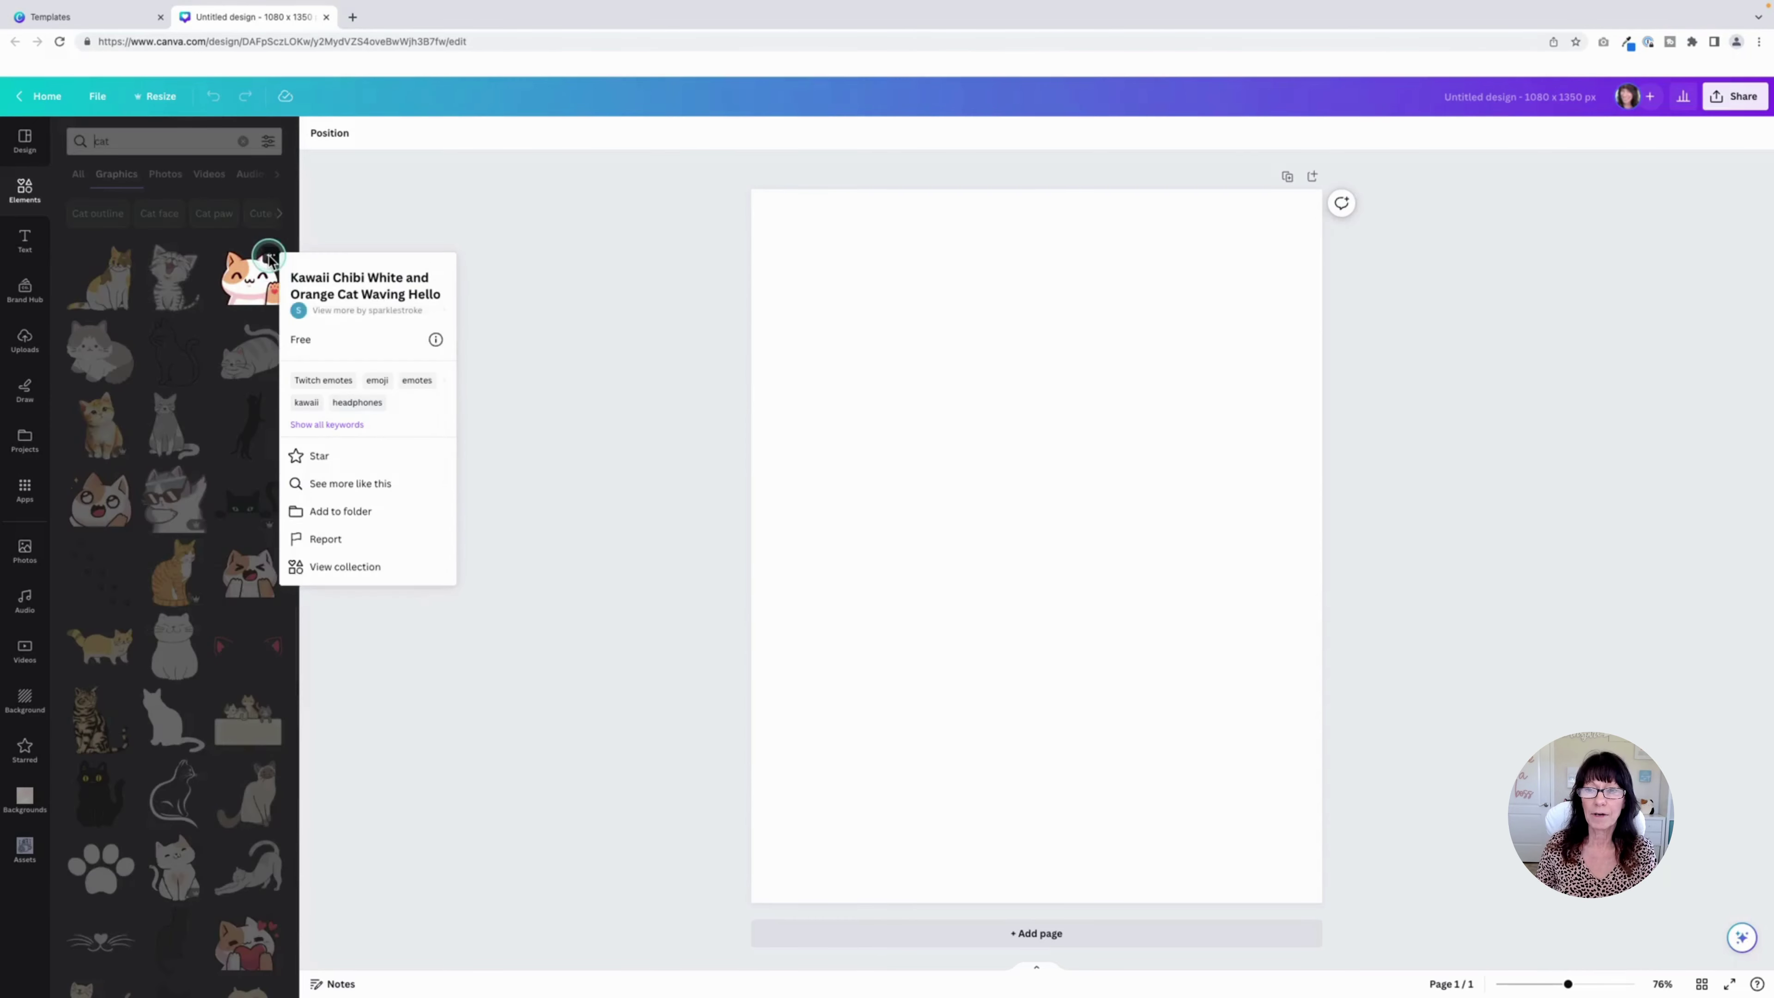
{"action": "left_click", "coordinate": [318, 458]}
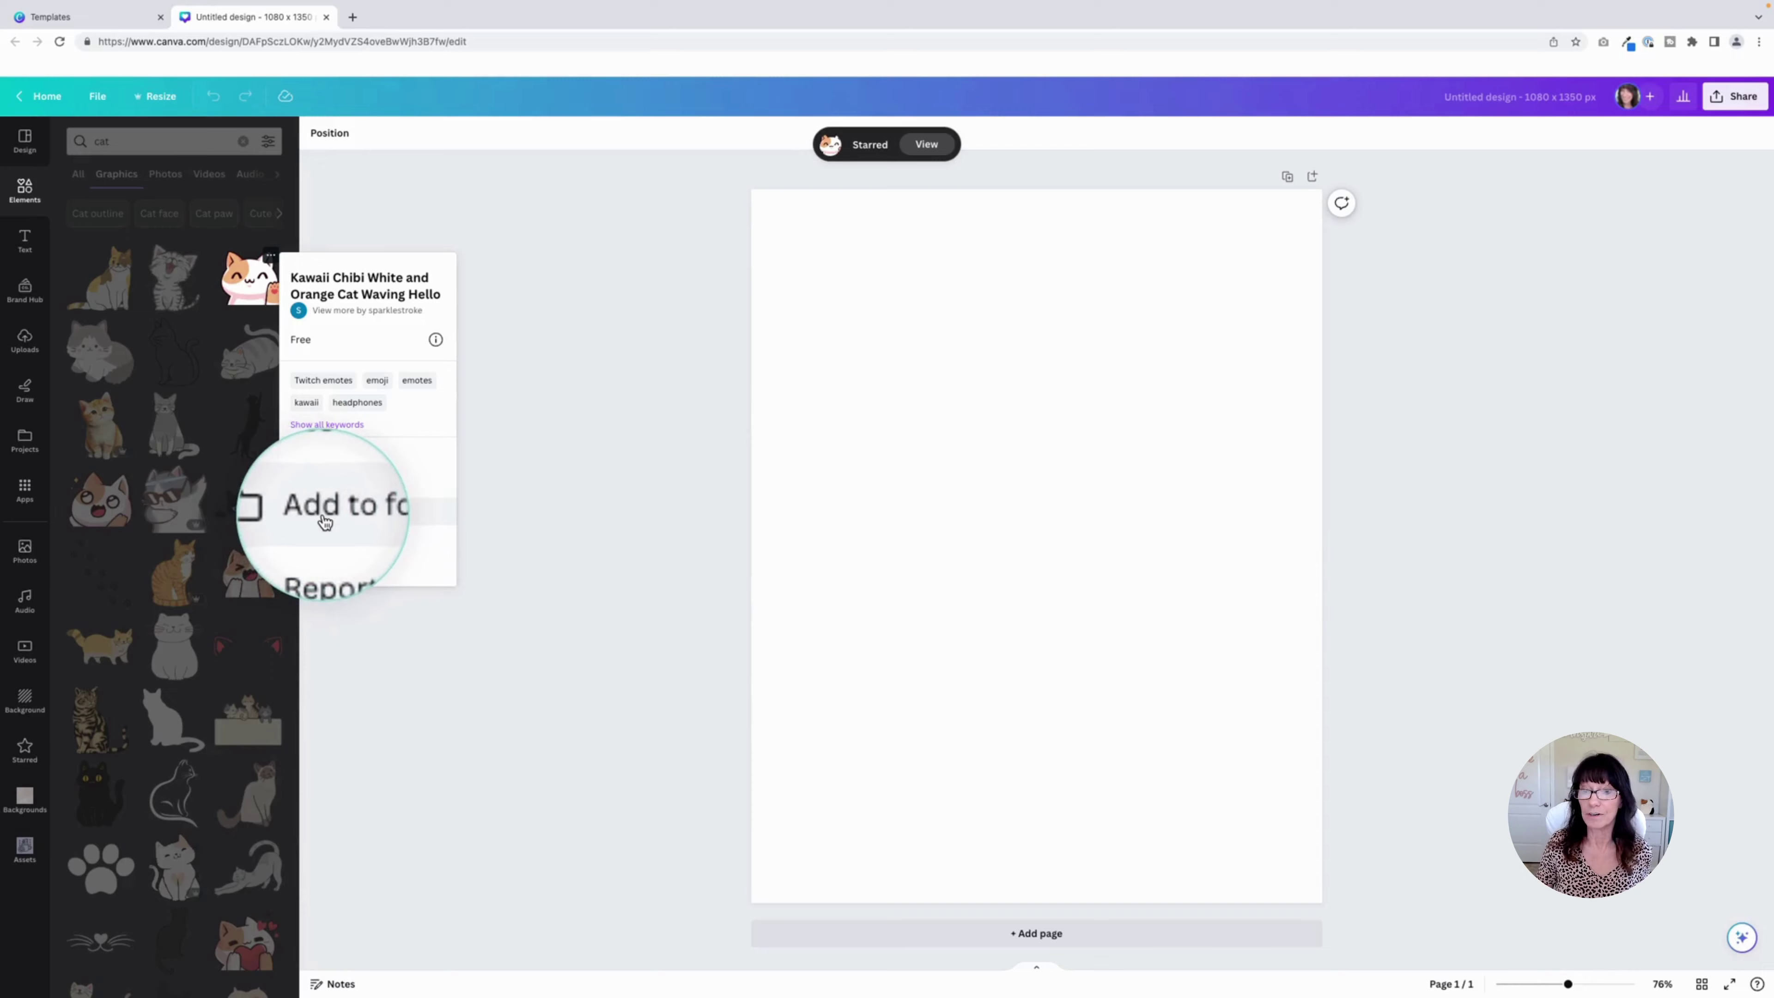
{"action": "left_click", "coordinate": [342, 517]}
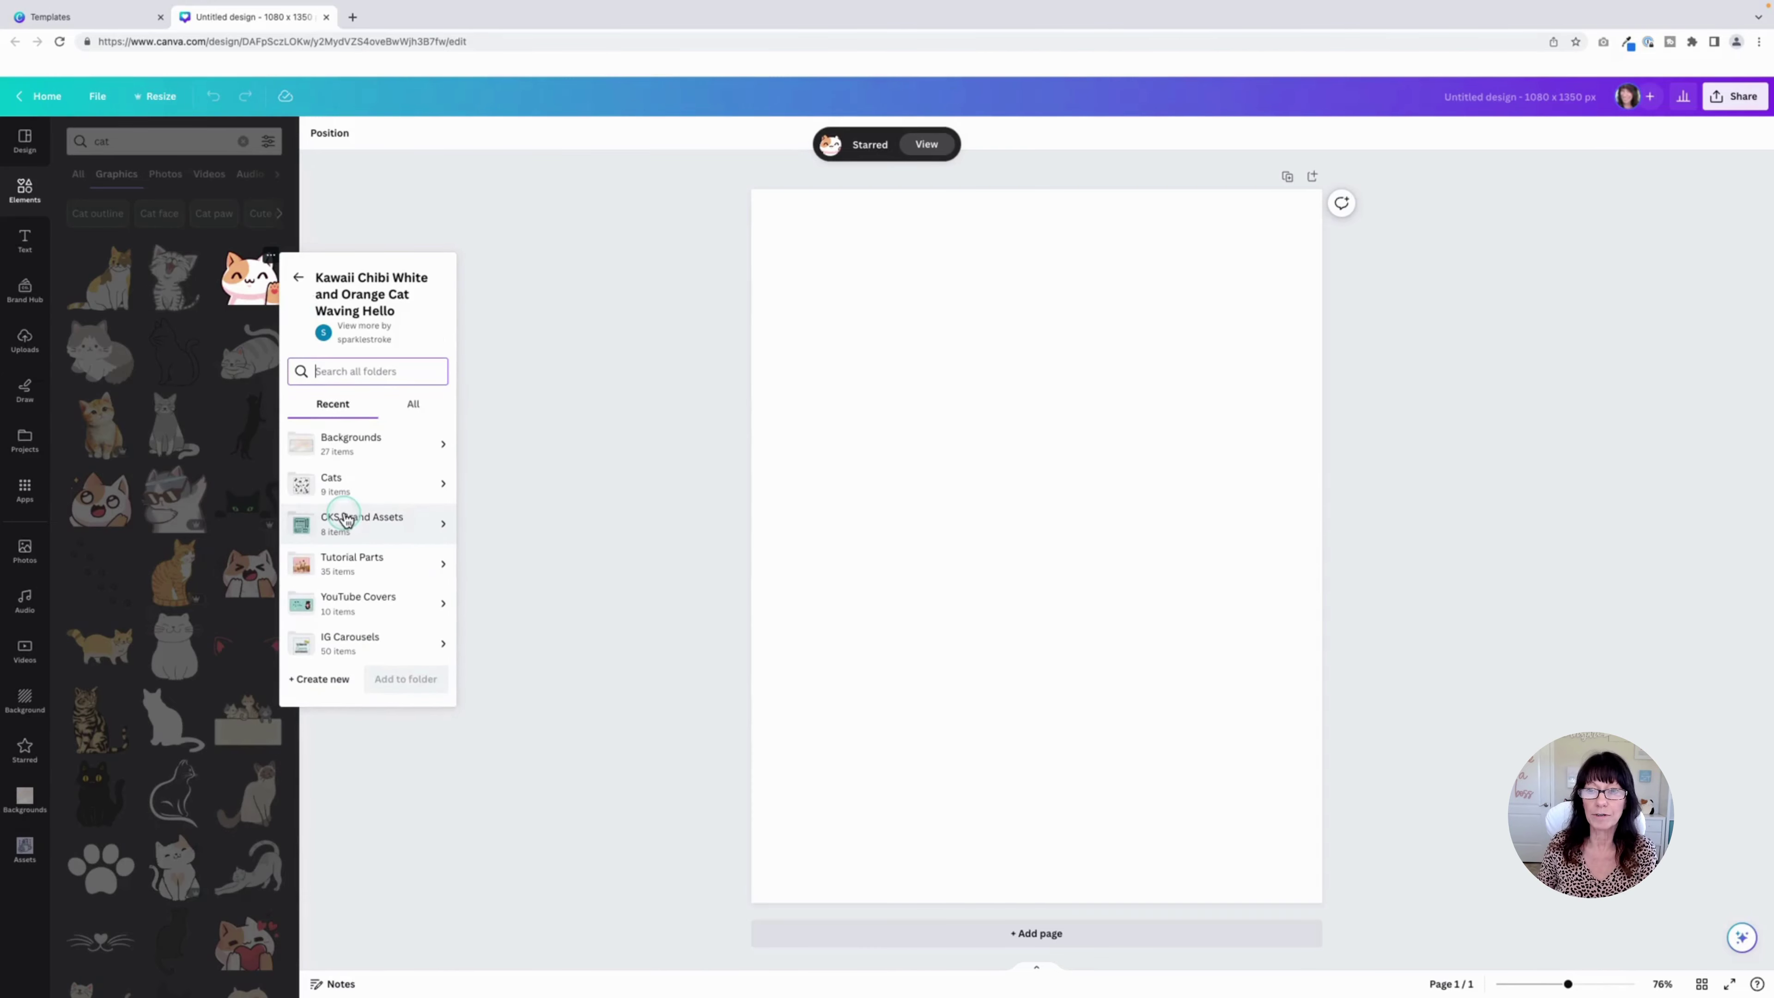
{"action": "left_click", "coordinate": [369, 497]}
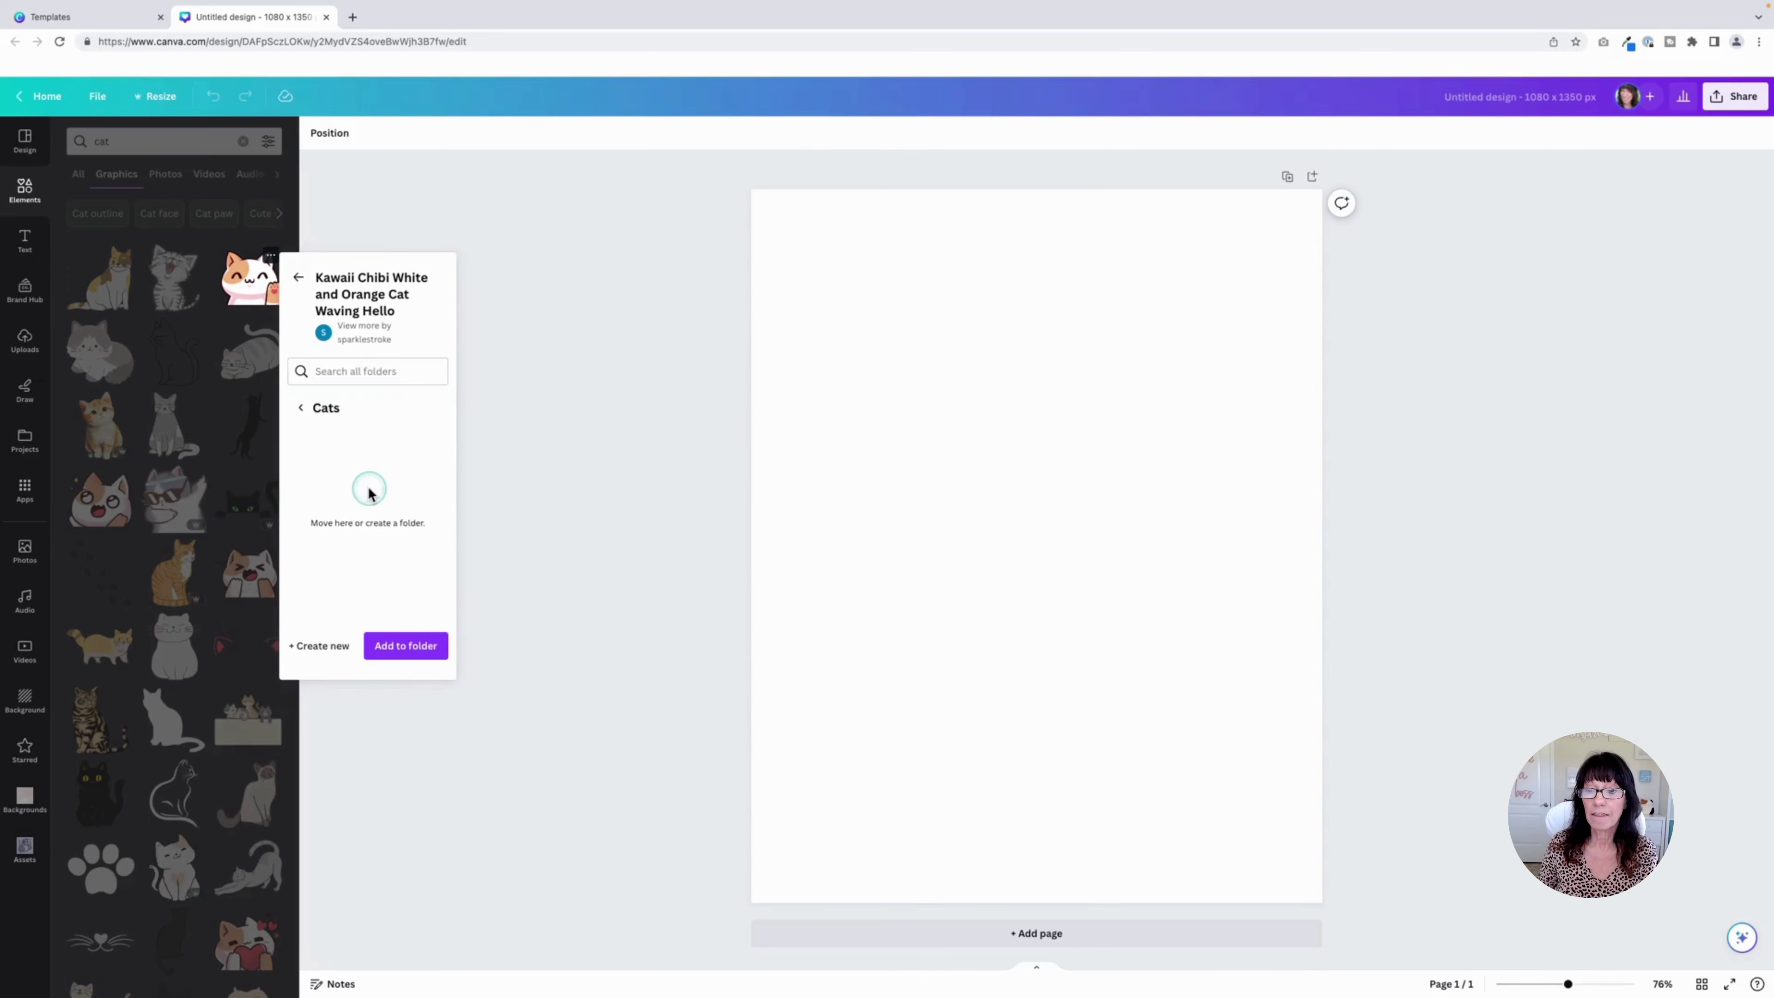
{"action": "left_click", "coordinate": [404, 645]}
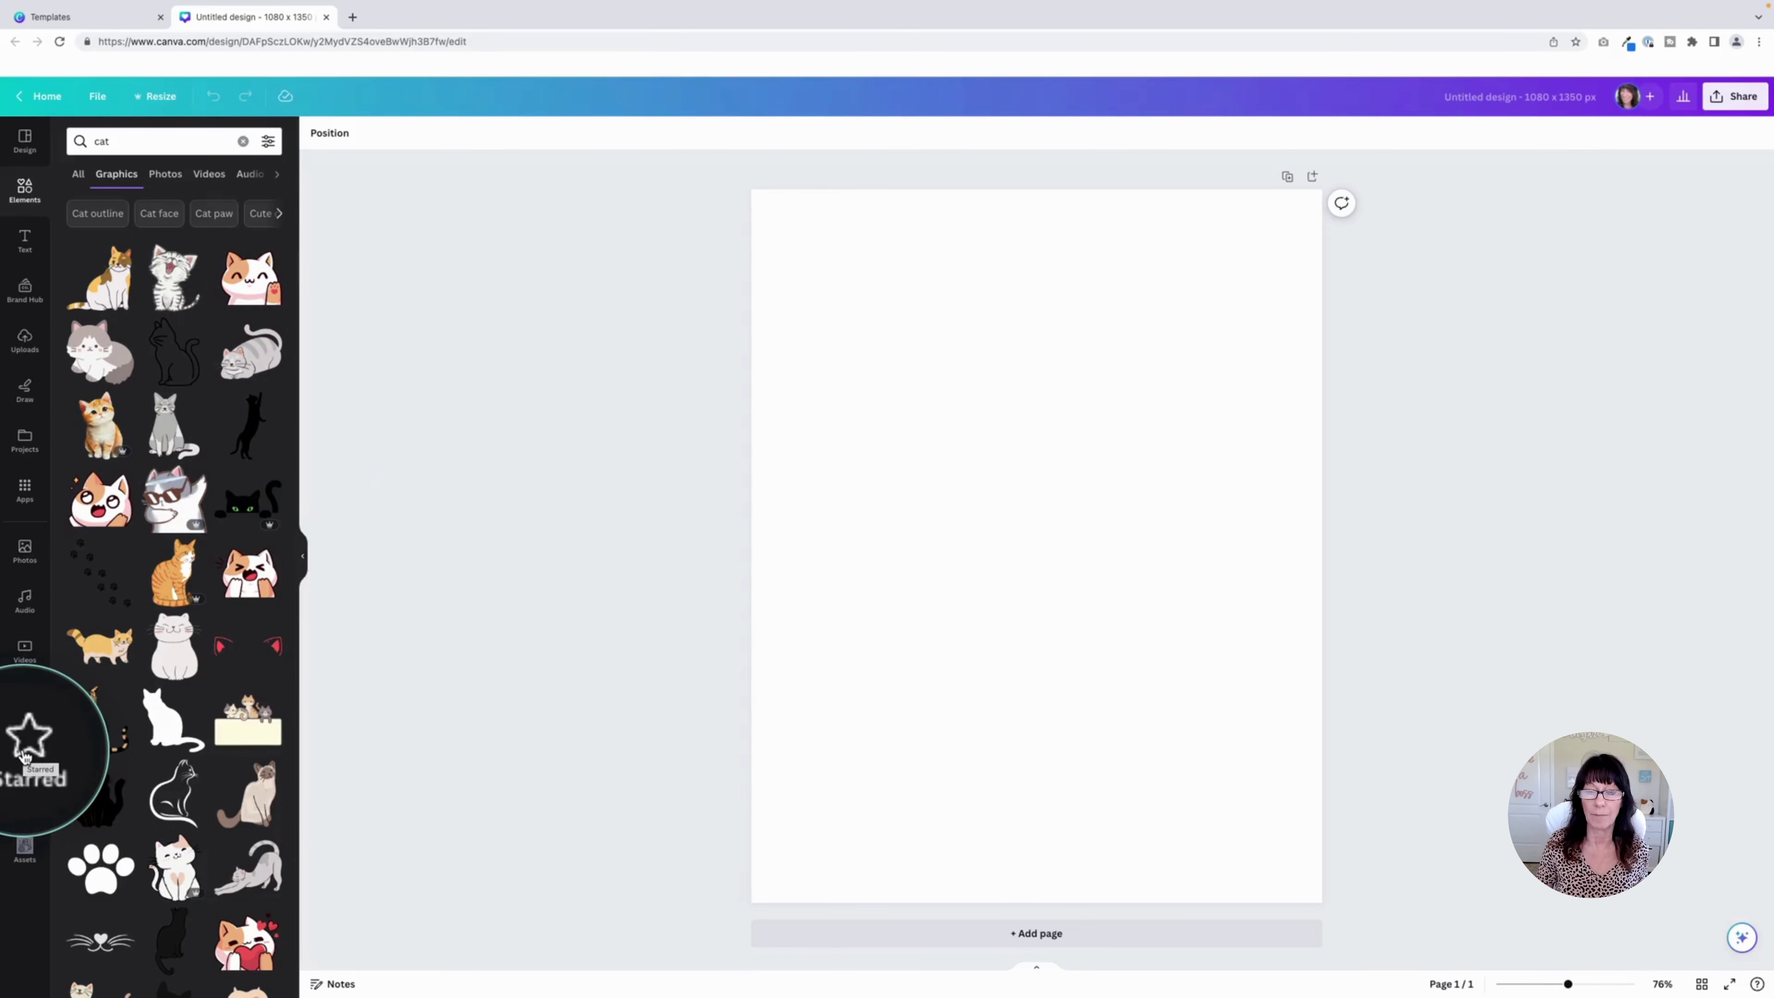
From Starred, move the Tropical Leaves Background with Neon Lighting photo into the Backgrounds folder
{"action": "left_click", "coordinate": [24, 749]}
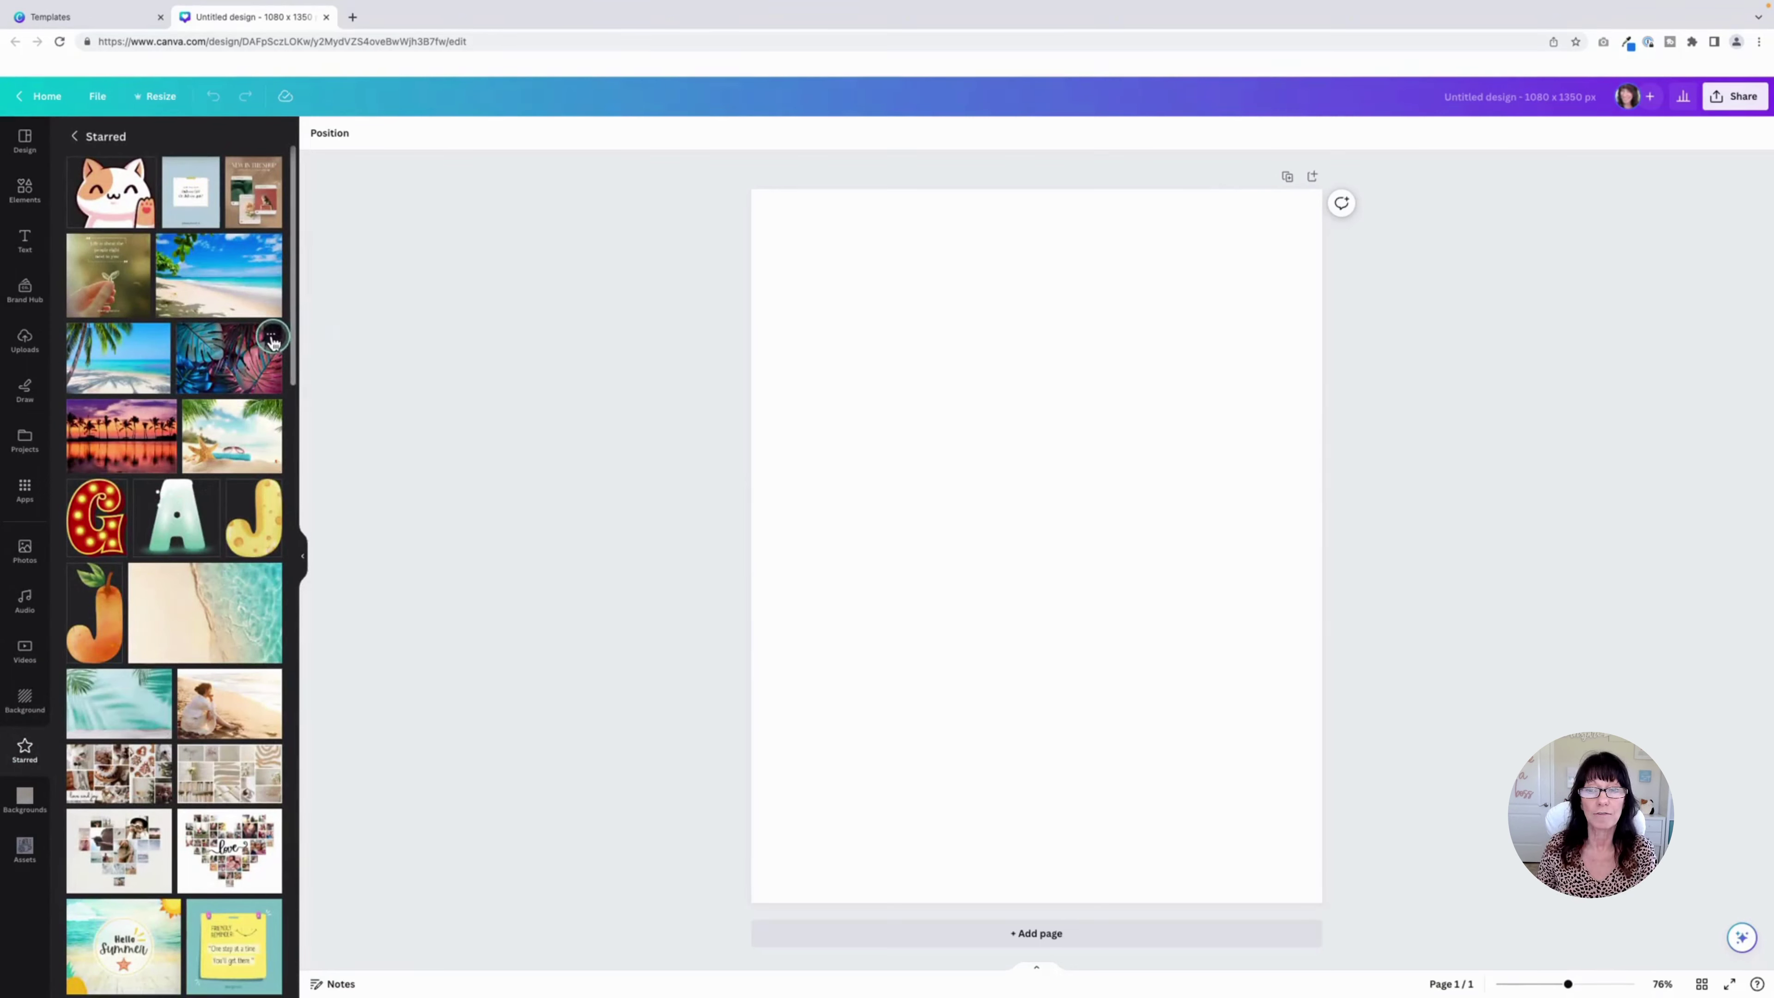
{"action": "left_click", "coordinate": [271, 338]}
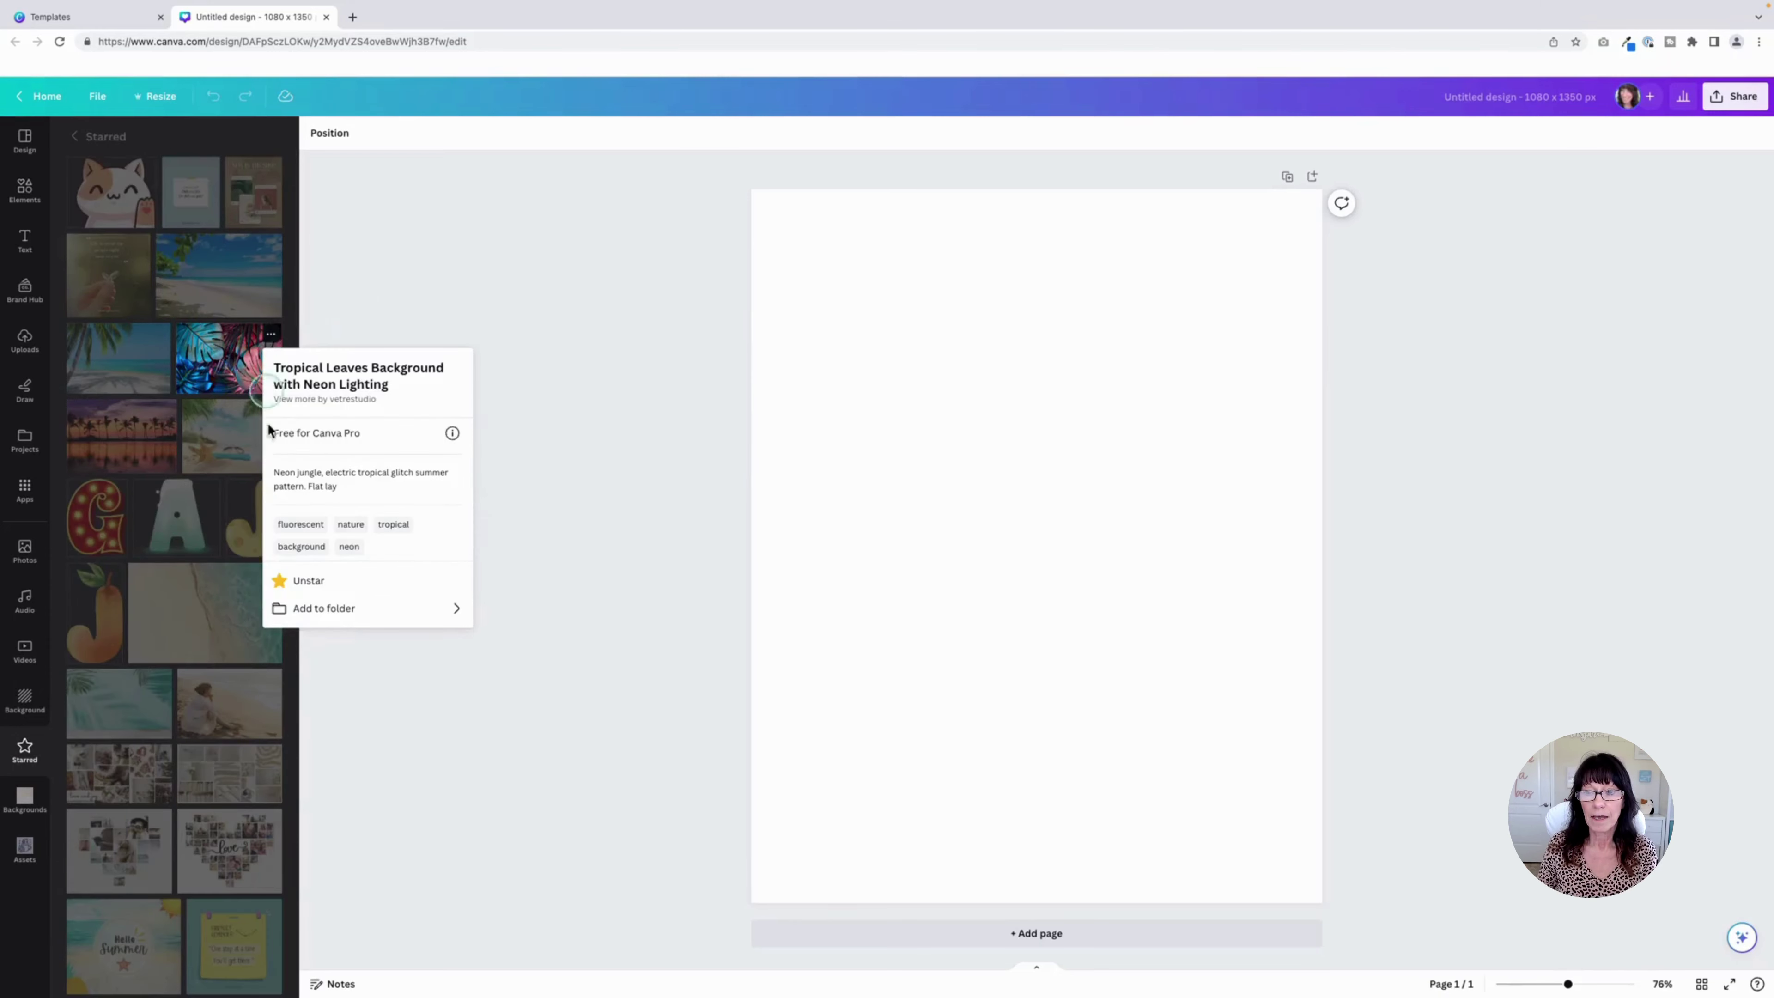
{"action": "left_click", "coordinate": [366, 613]}
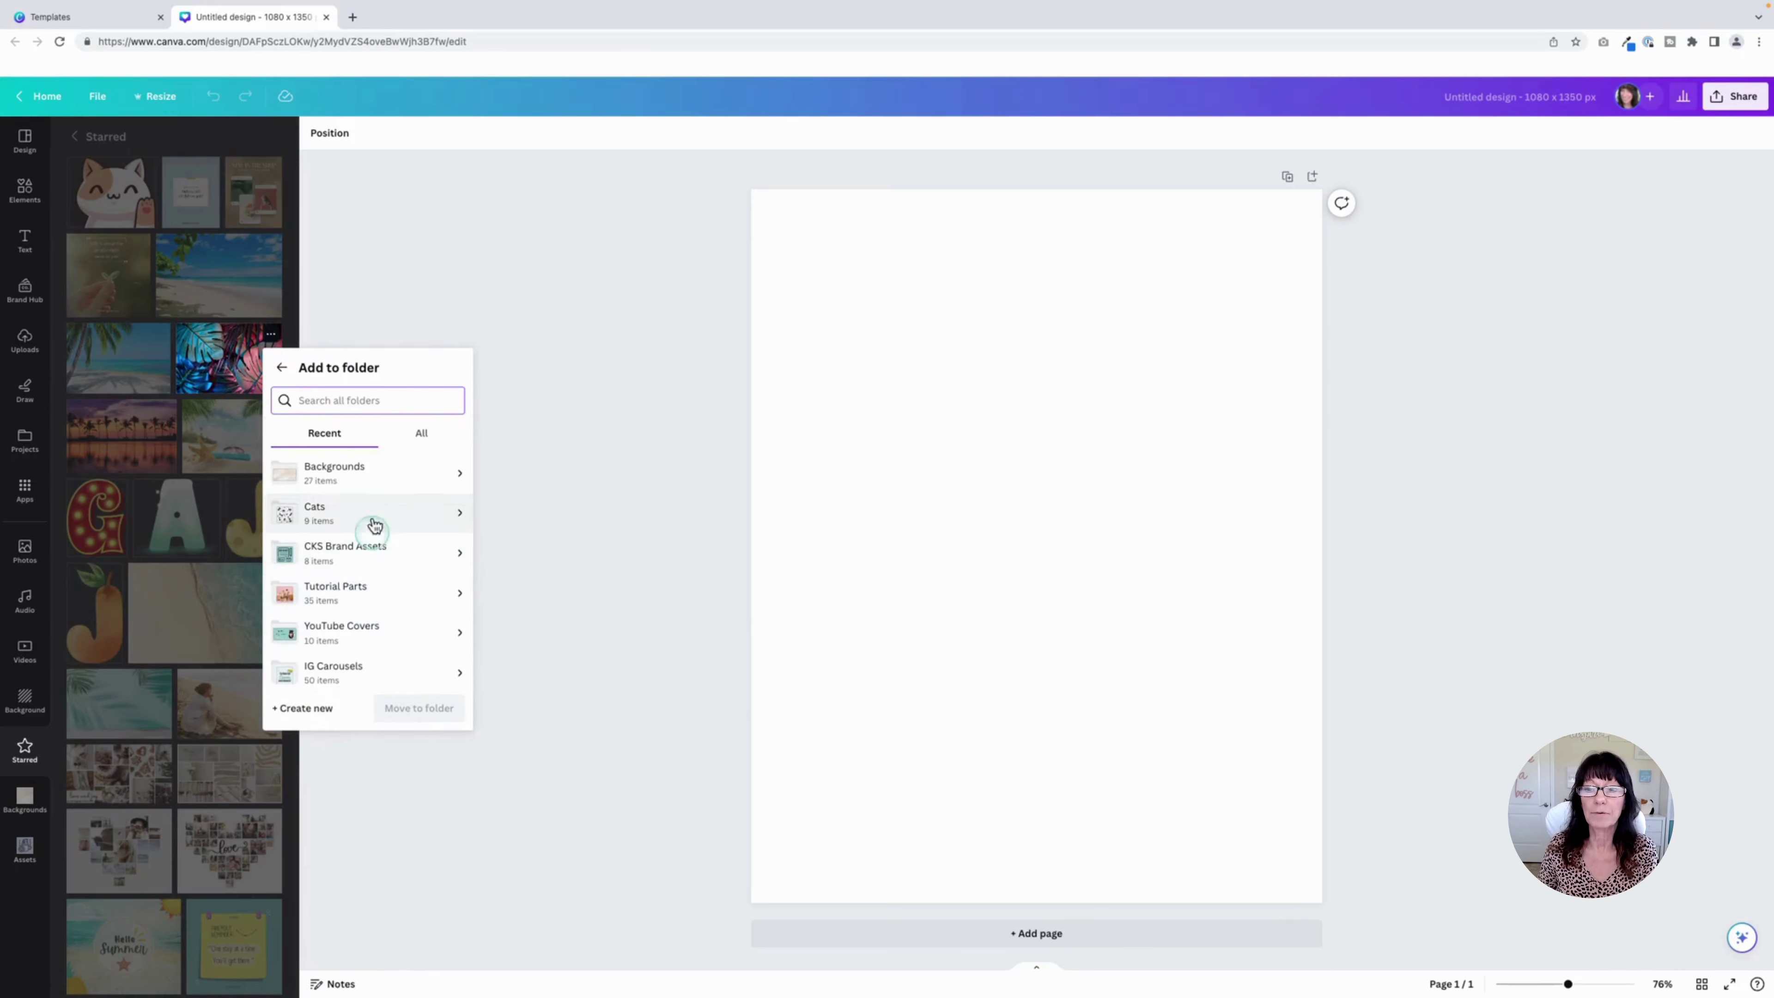
{"action": "left_click", "coordinate": [370, 478]}
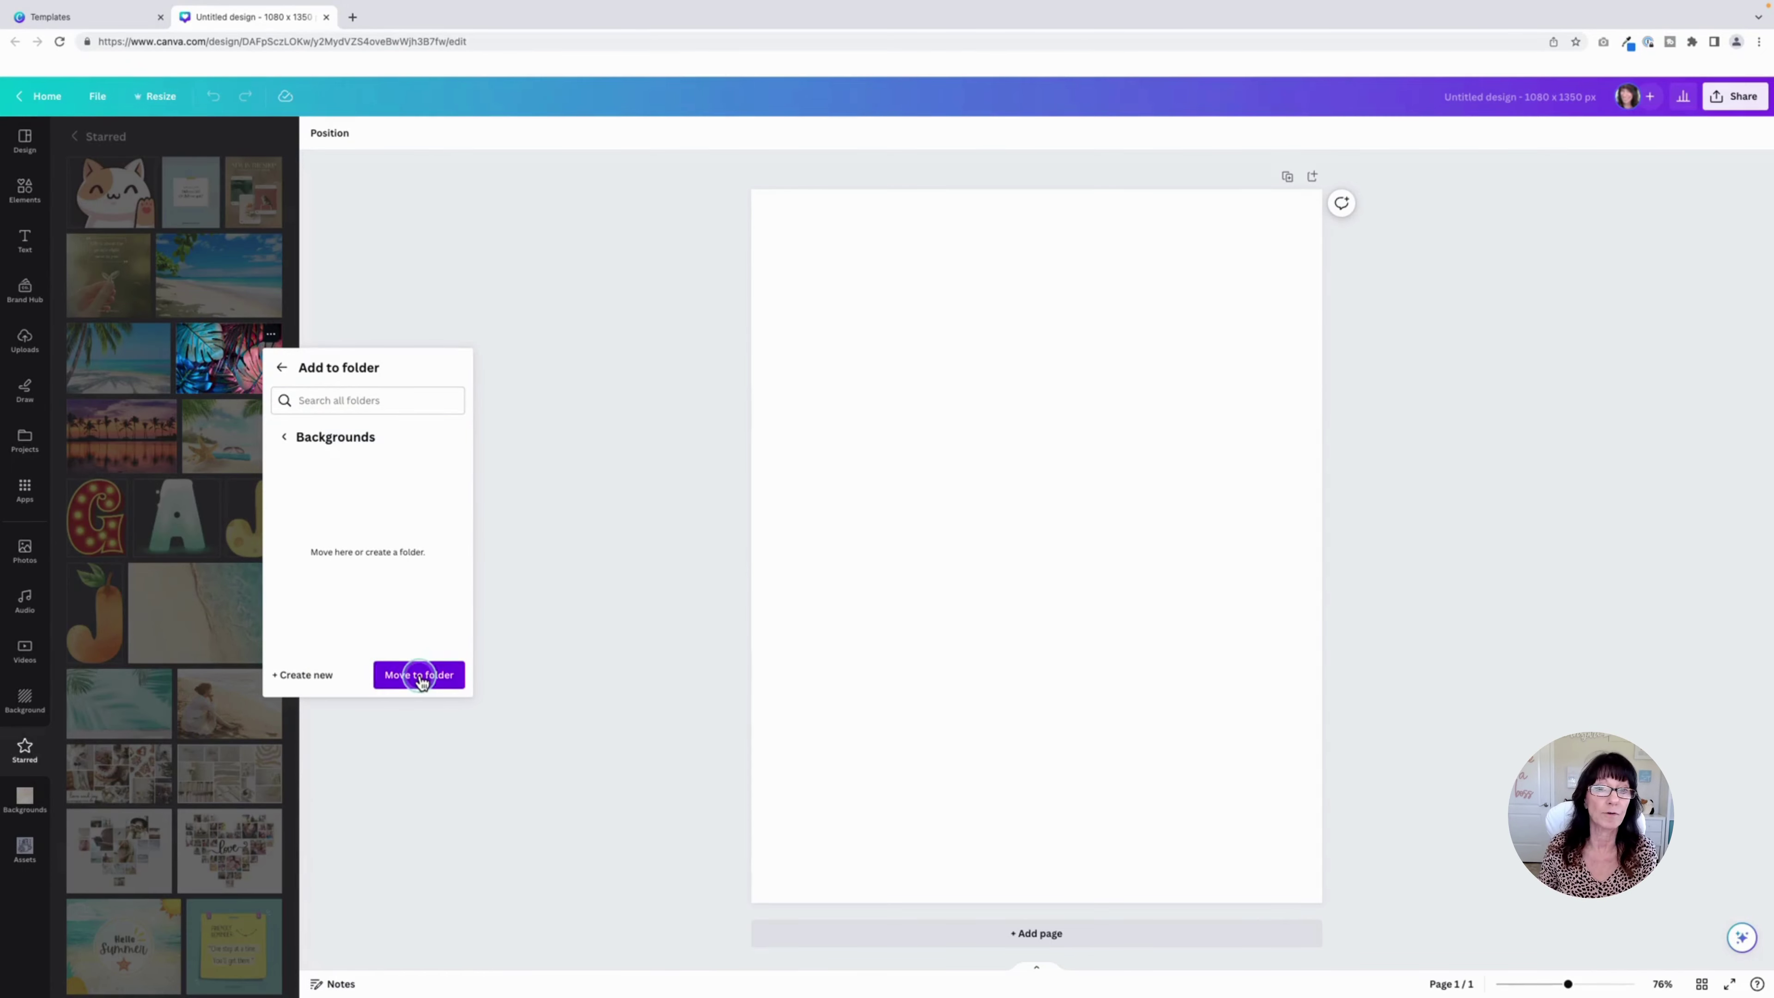
{"action": "left_click", "coordinate": [420, 675]}
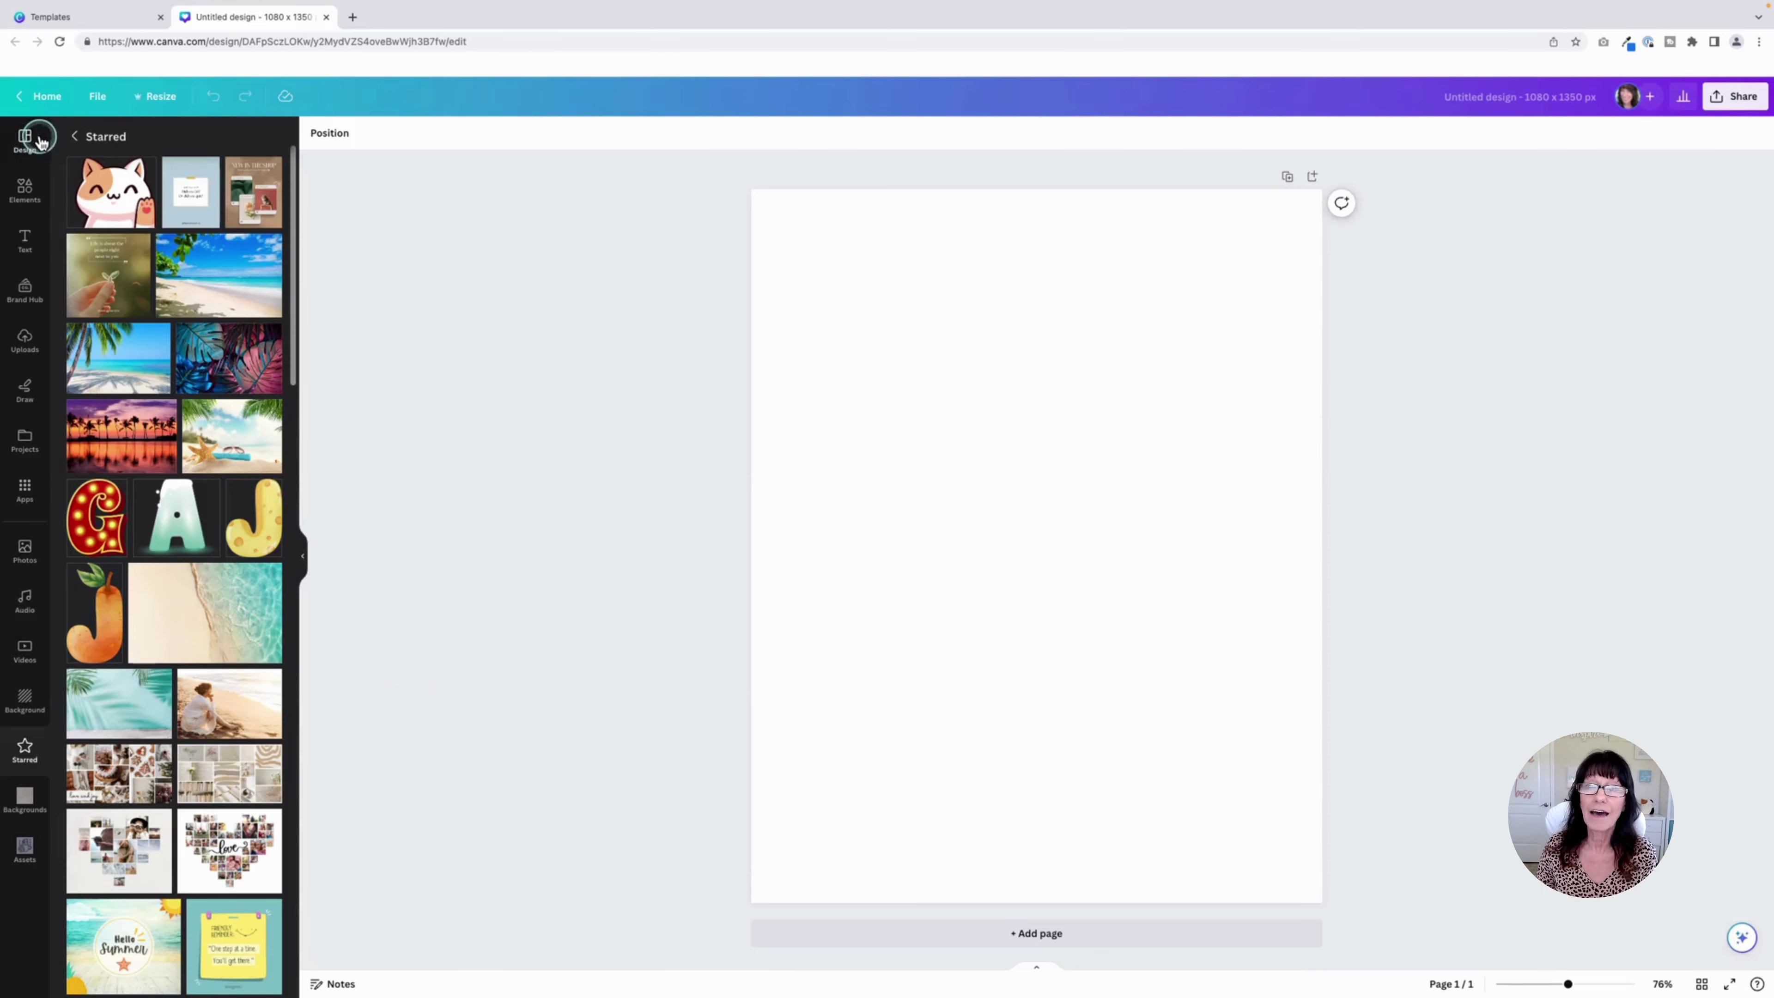
Apply the starred New in the Shop template to page 1
{"action": "left_click", "coordinate": [24, 140]}
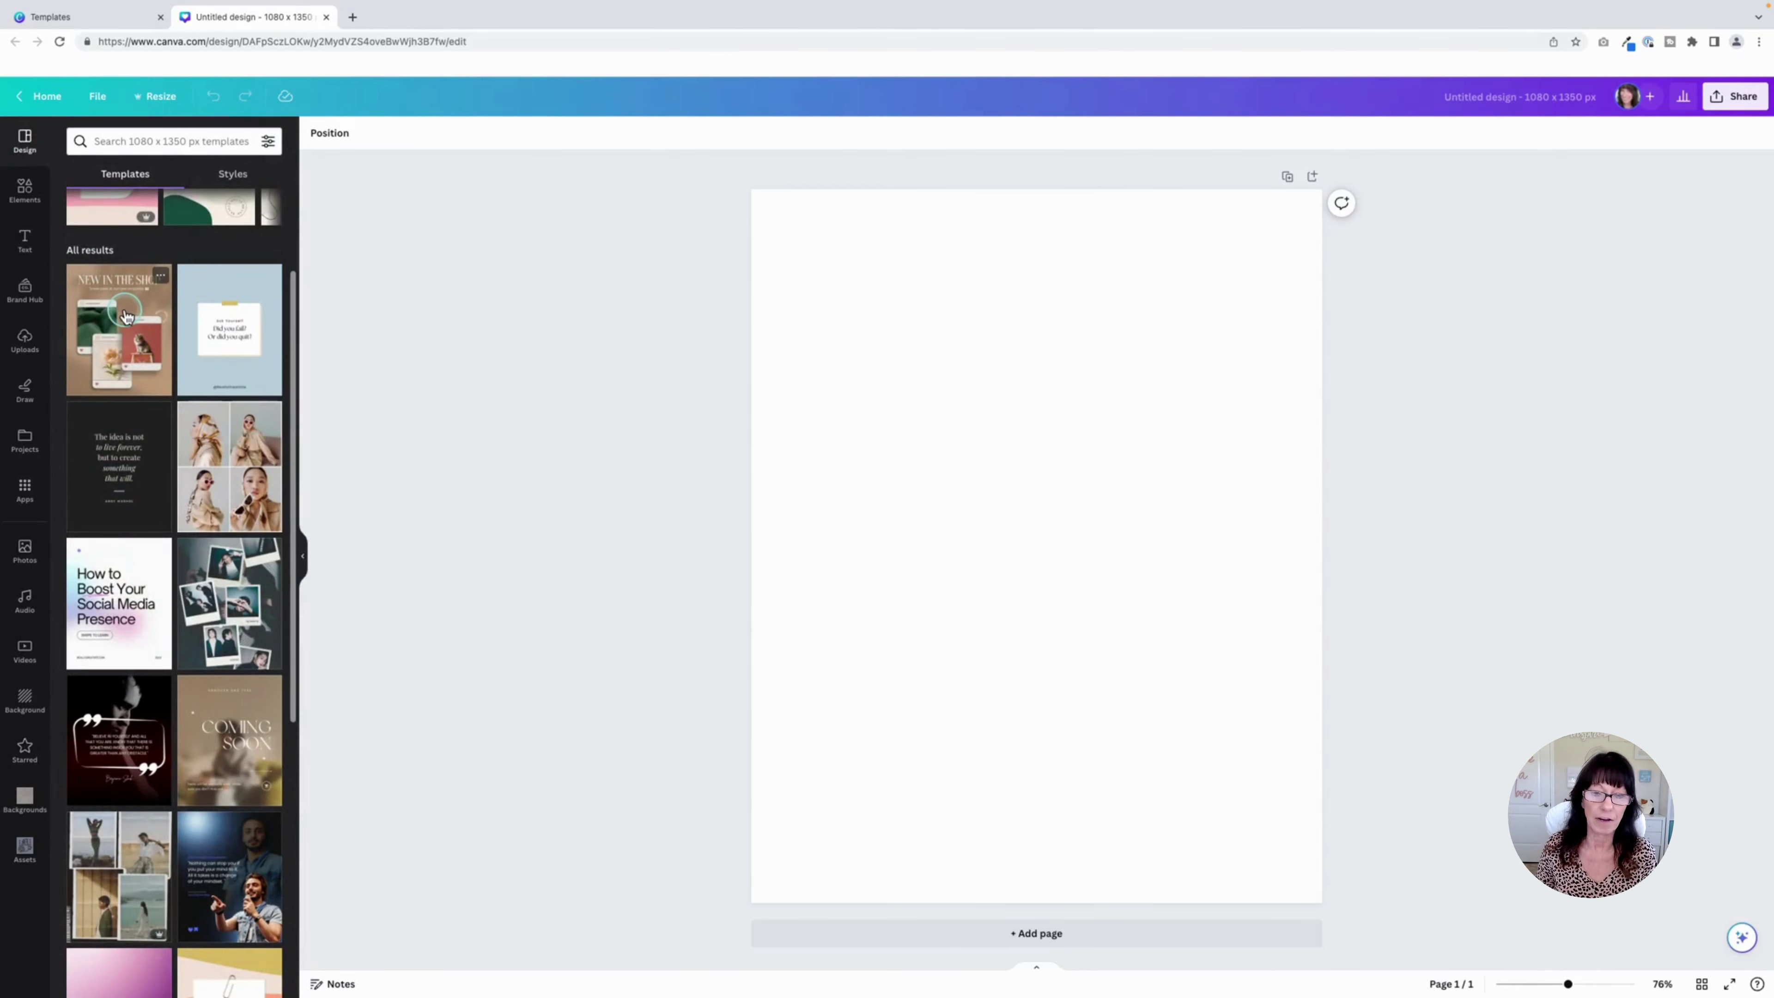
{"action": "left_click", "coordinate": [25, 748]}
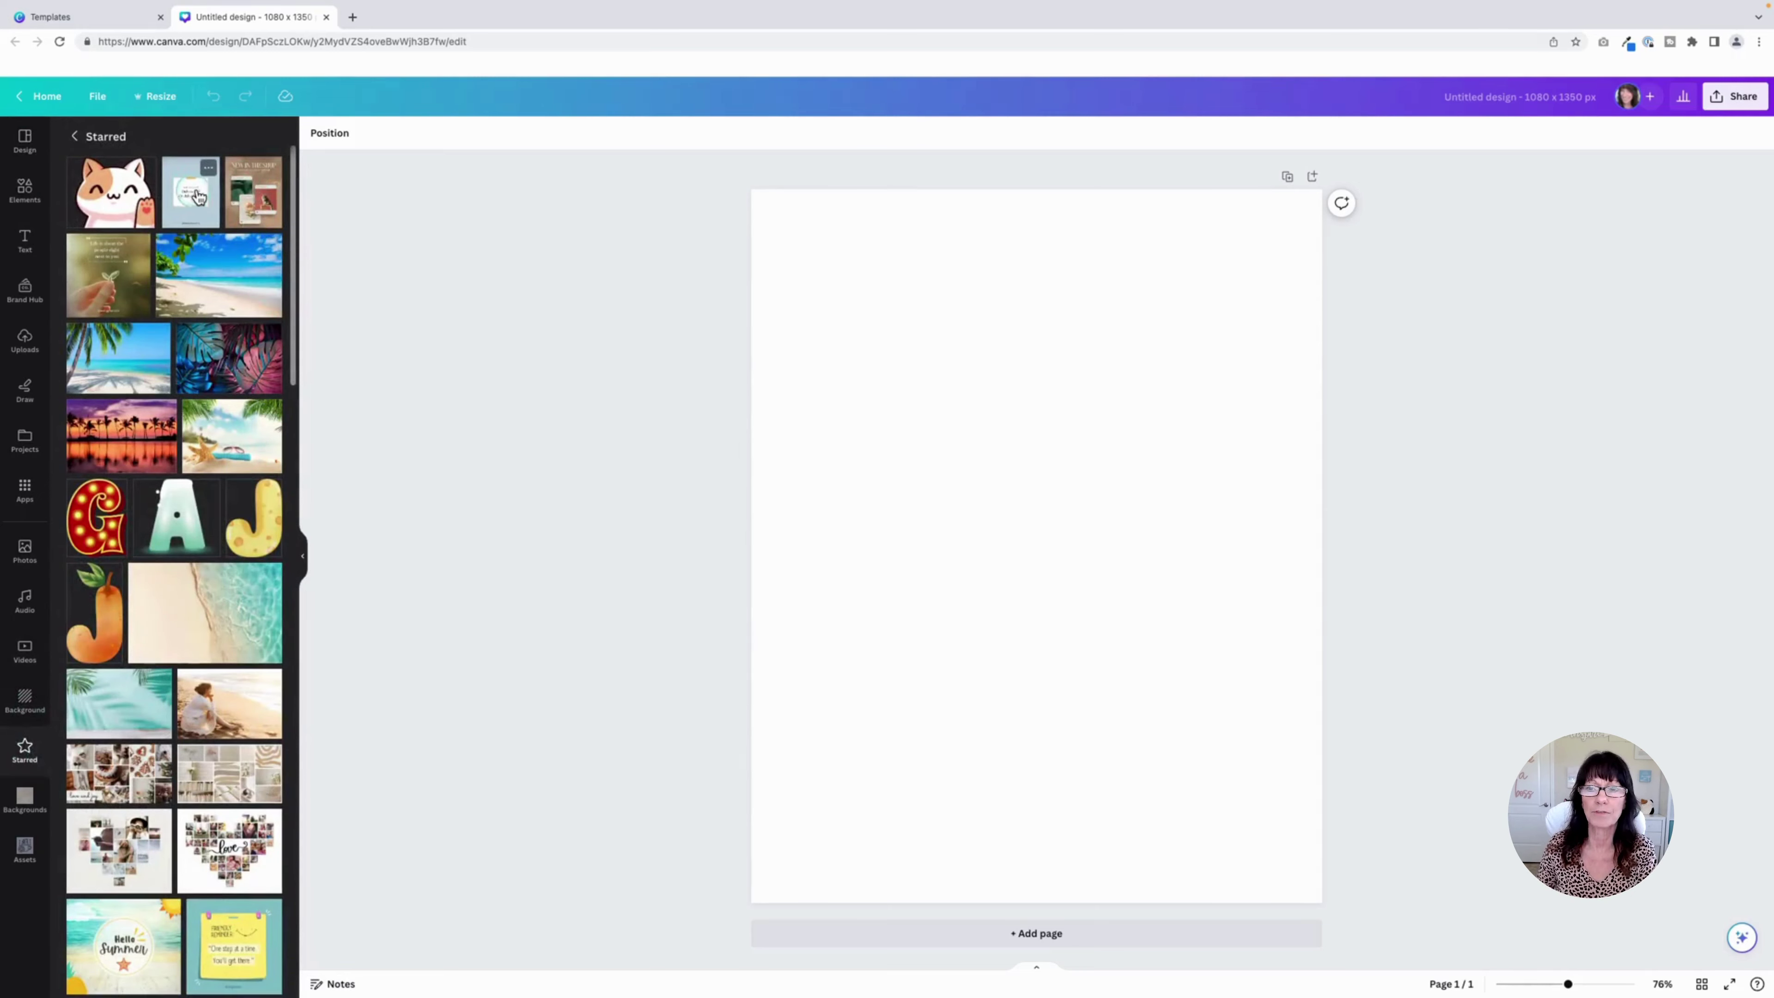
{"action": "left_click", "coordinate": [252, 203]}
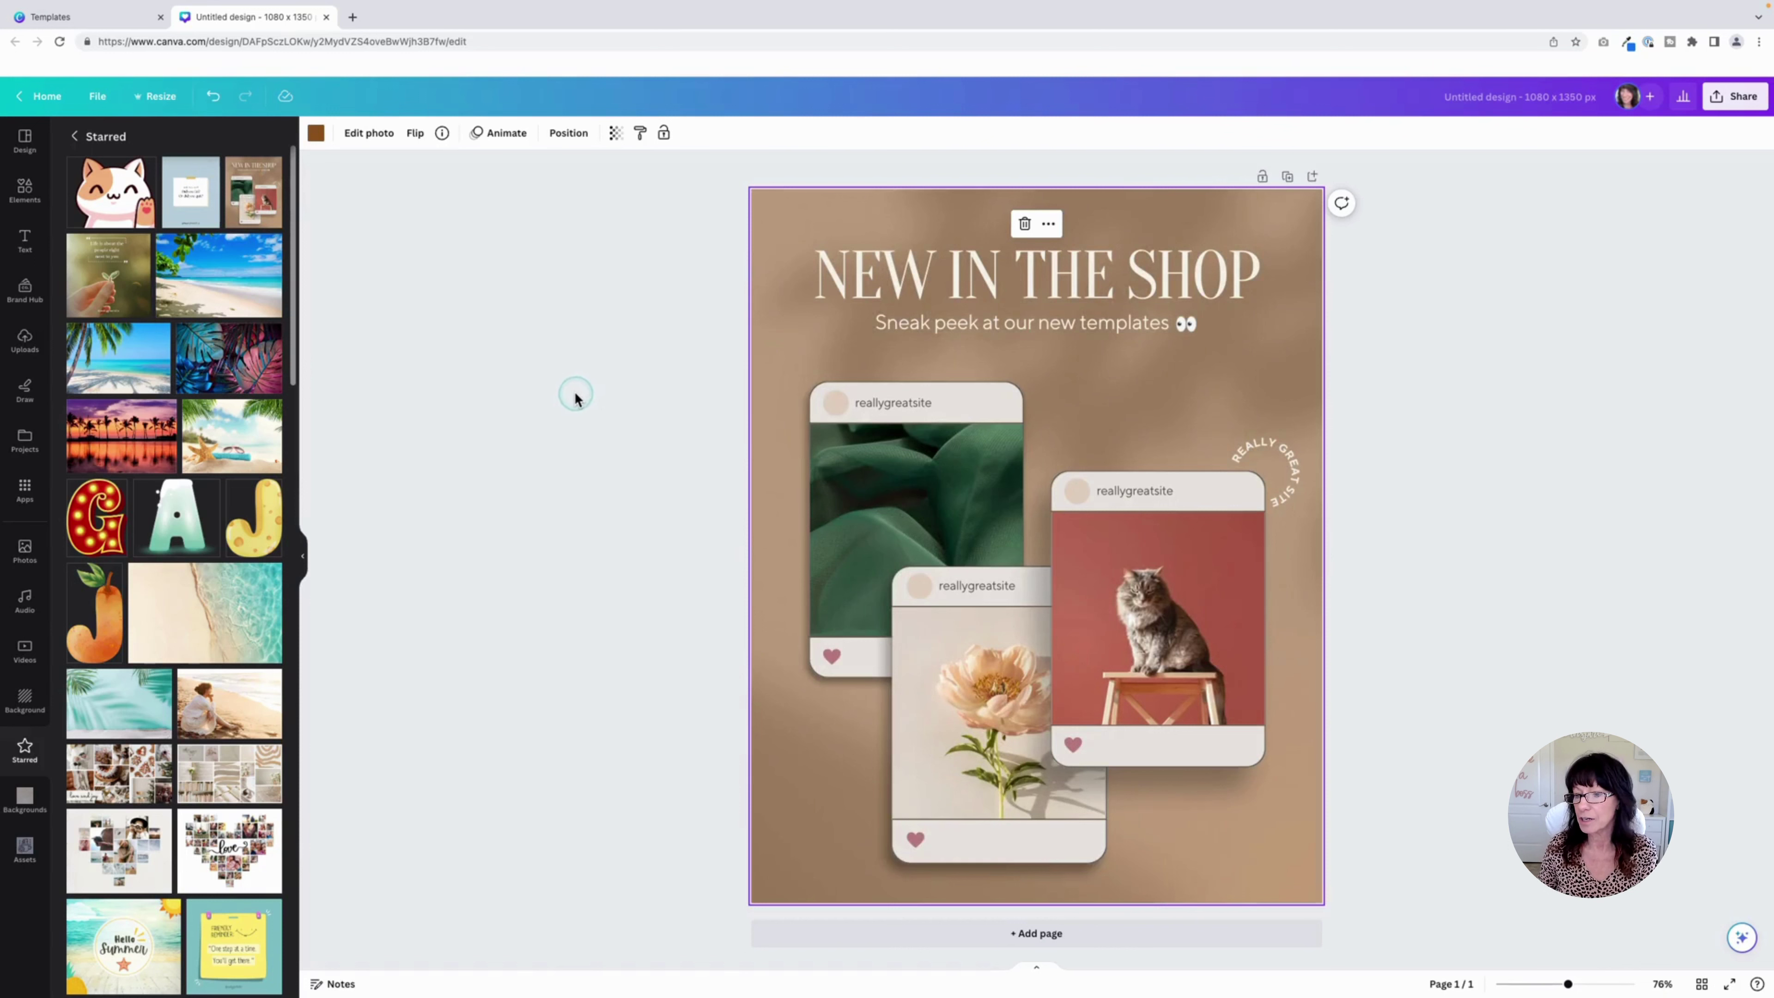
Add pages 2 and 3 filled with the Did you fail? and Life is about the people templates
{"action": "left_click", "coordinate": [1120, 932]}
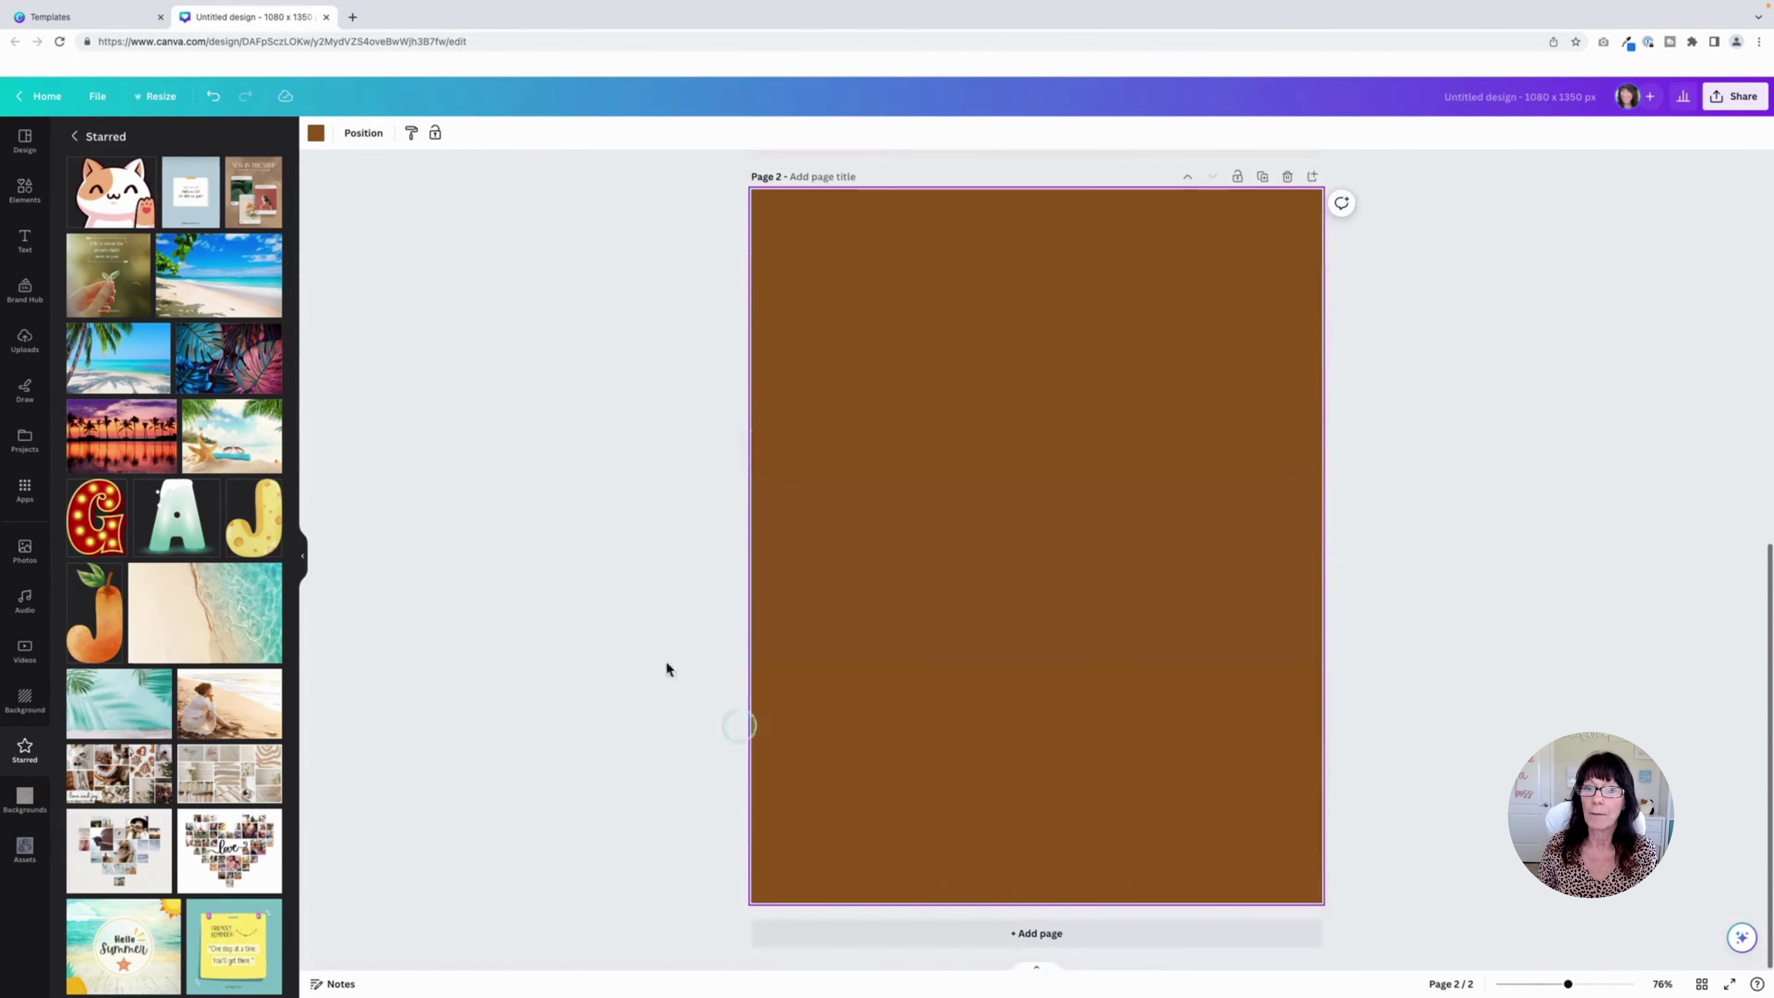
{"action": "left_click", "coordinate": [205, 207]}
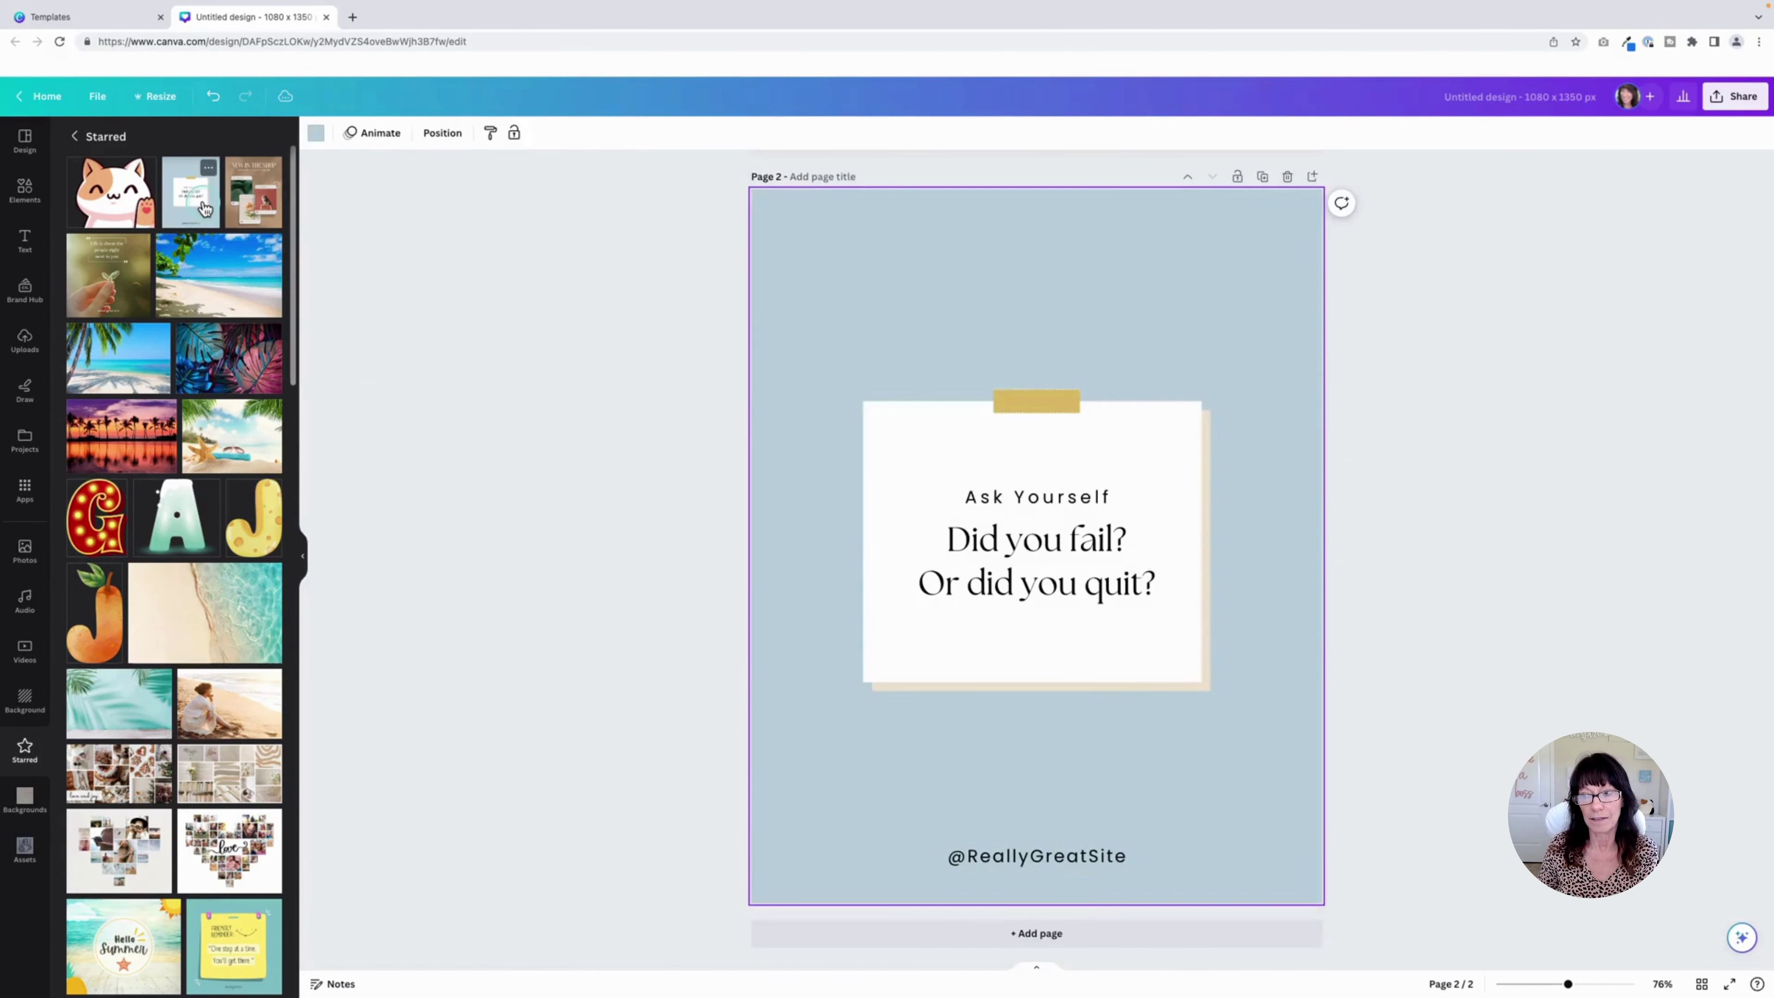
{"action": "left_click", "coordinate": [951, 935]}
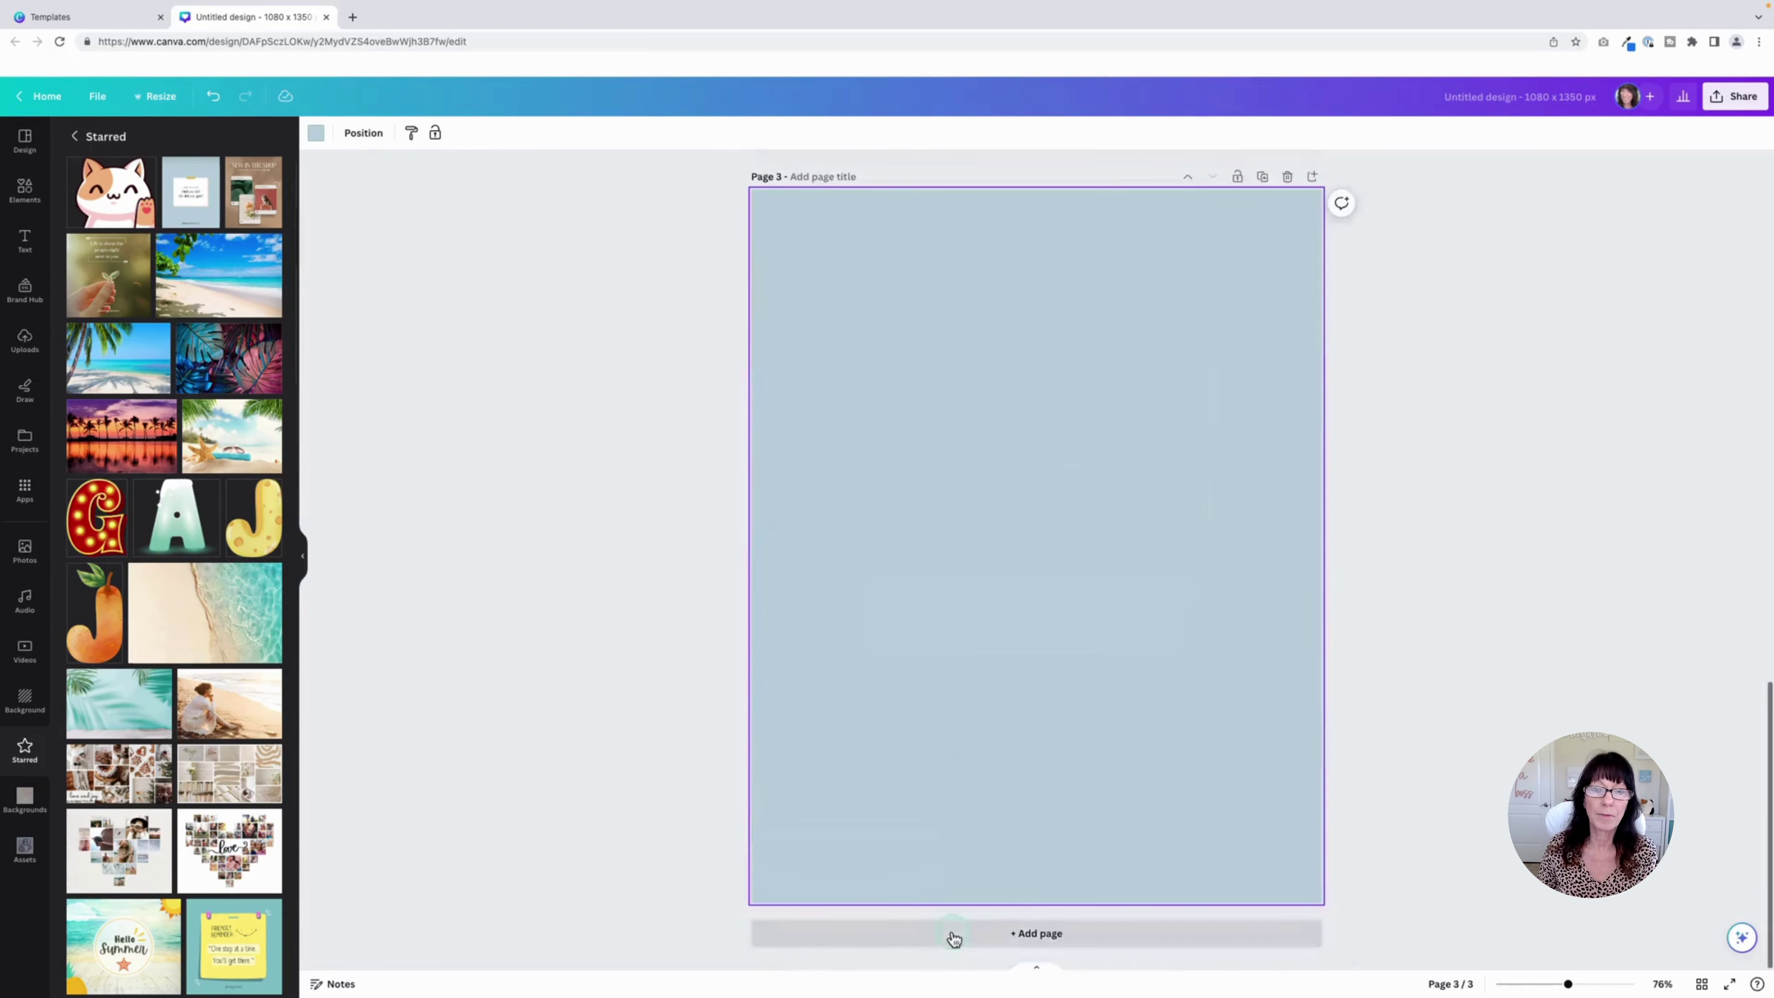
{"action": "left_click", "coordinate": [118, 306]}
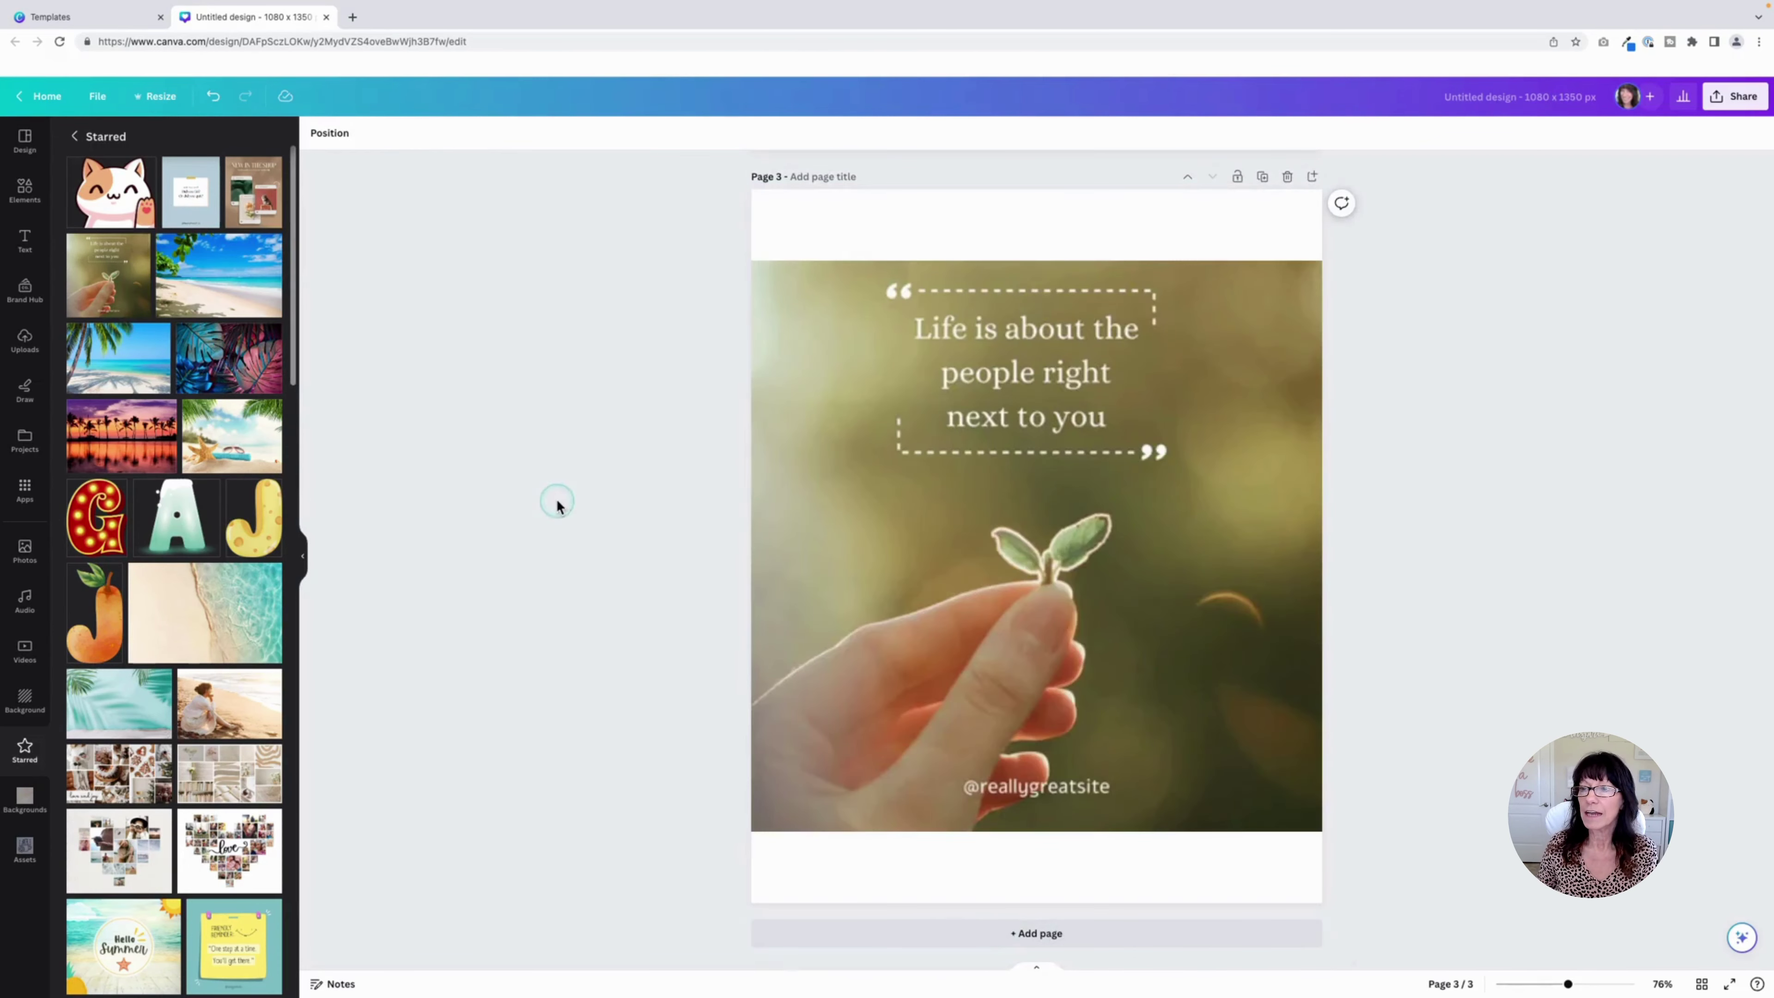
{"action": "left_click", "coordinate": [617, 517]}
{"action": "scroll", "coordinate": [617, 517], "scroll_direction": "up", "scroll_amount": 15}
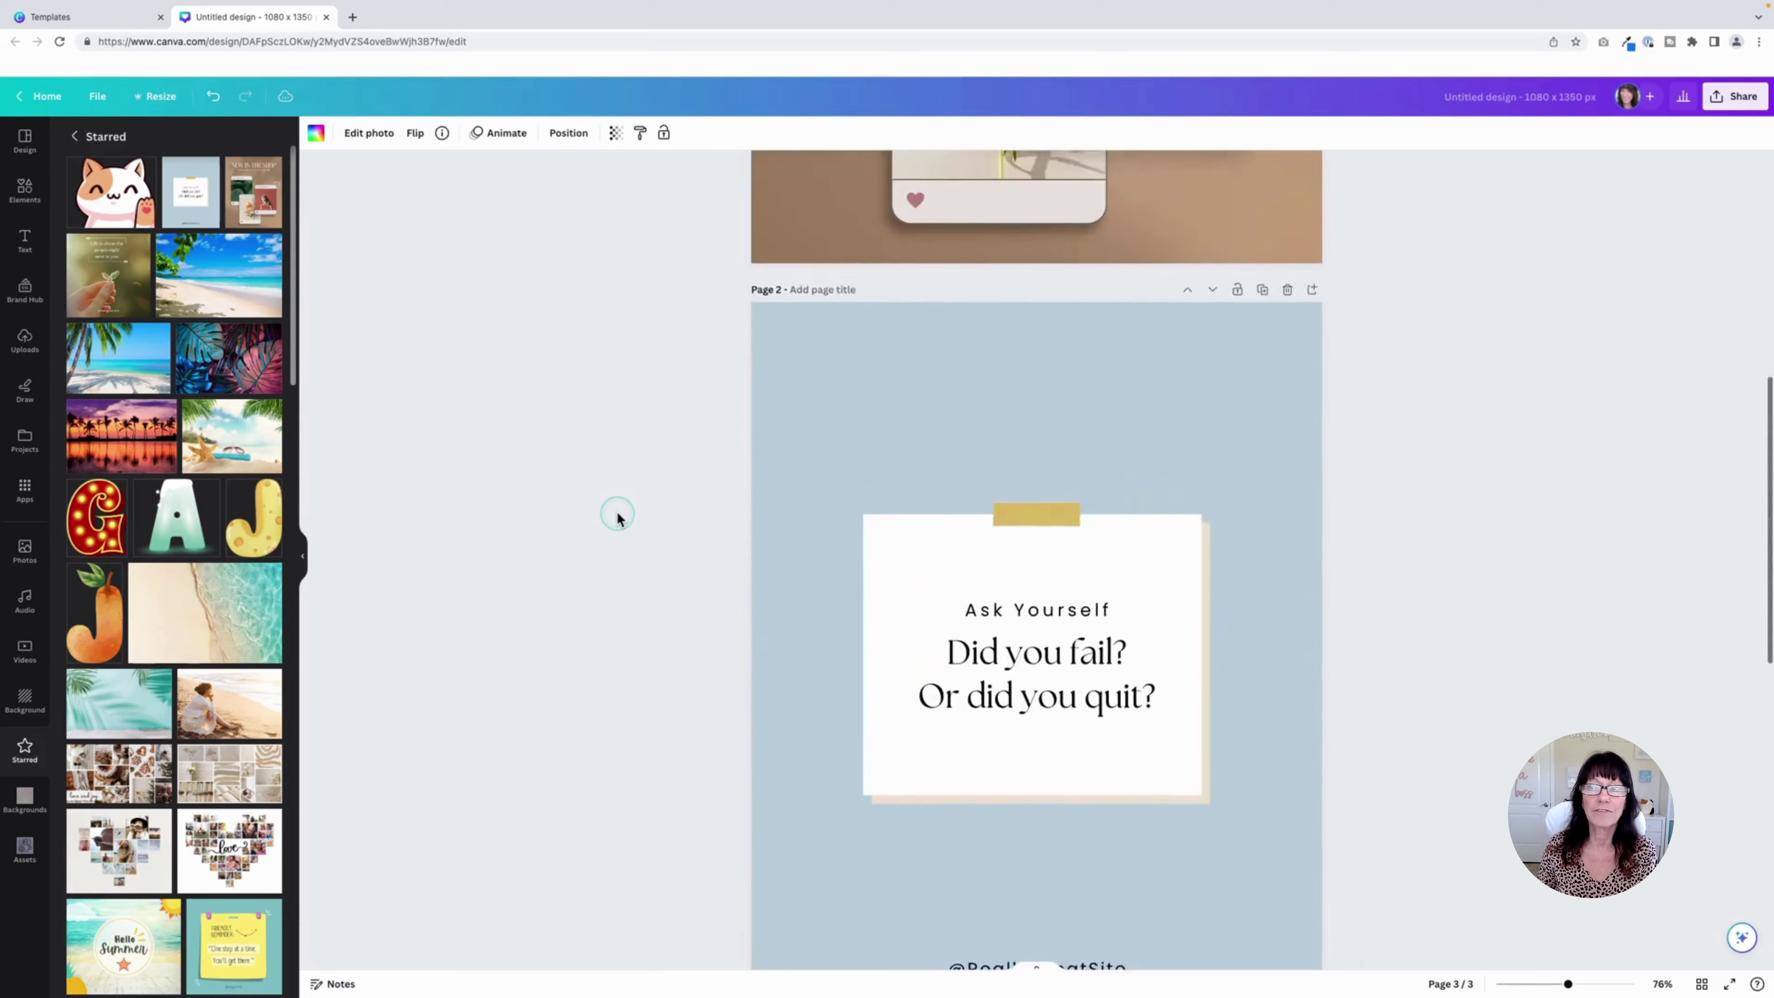
{"action": "scroll", "coordinate": [617, 519], "scroll_direction": "up", "scroll_amount": 4}
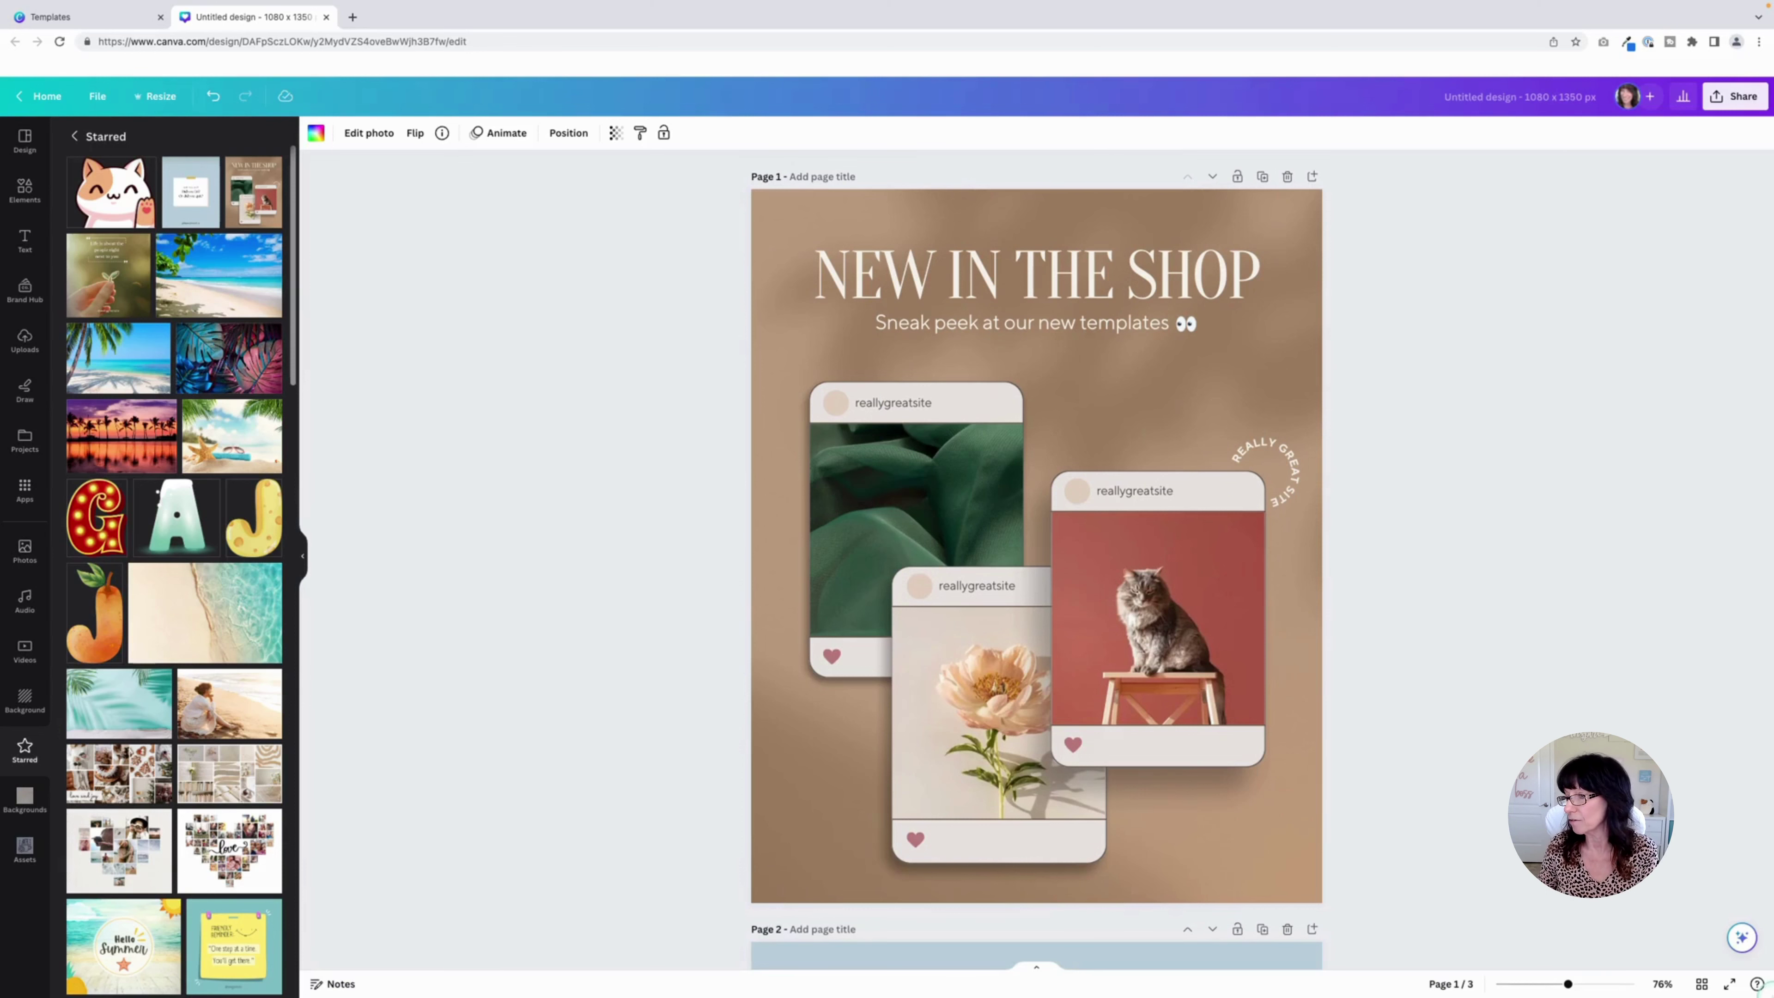
{"action": "left_click", "coordinate": [1702, 983]}
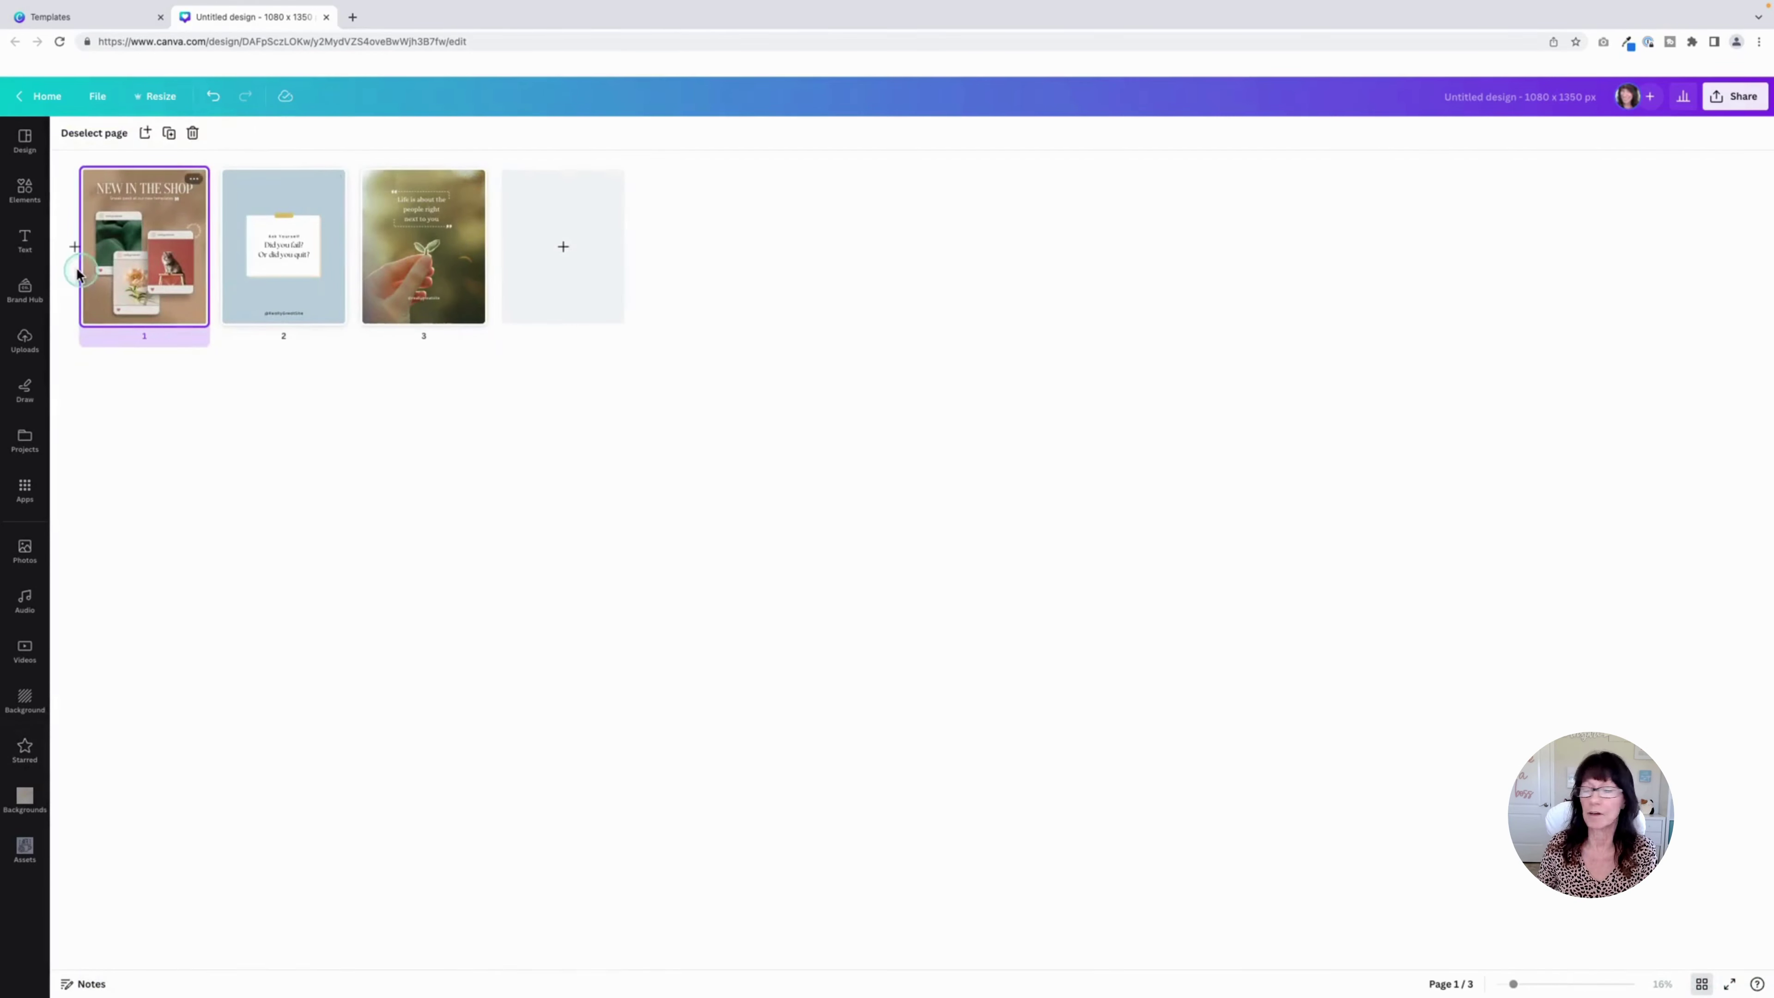
{"action": "left_click", "coordinate": [1702, 983]}
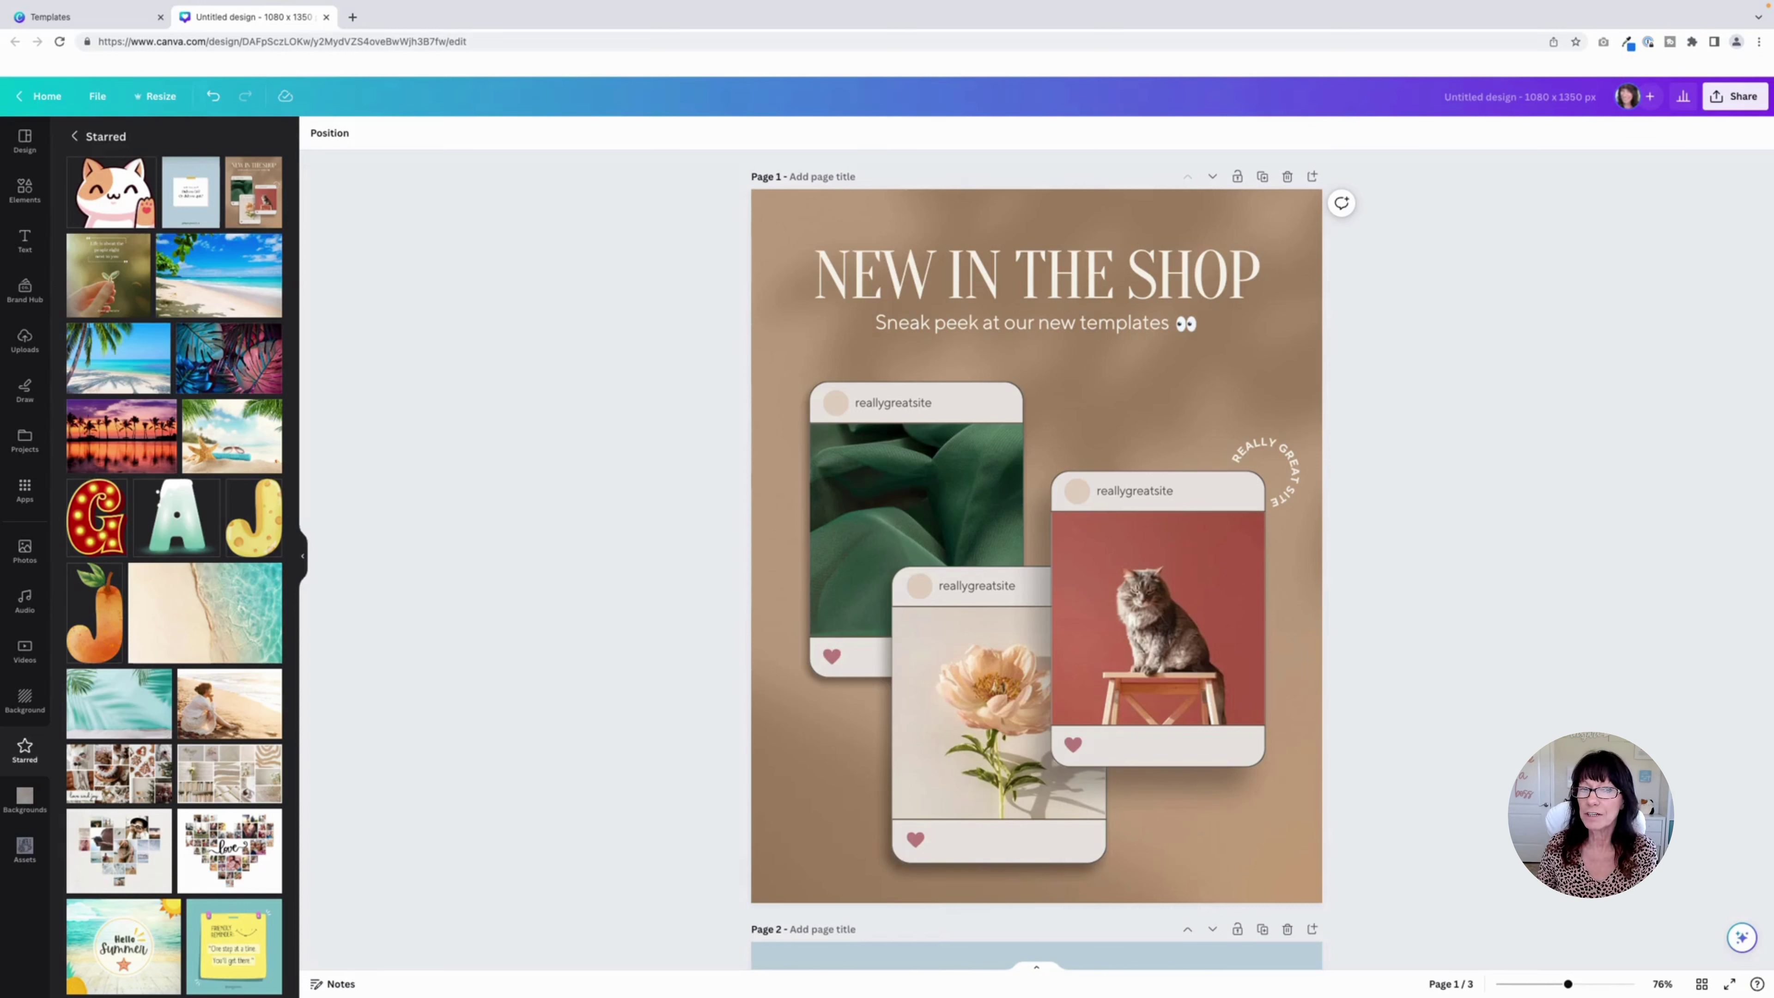
{"action": "left_click", "coordinate": [475, 368]}
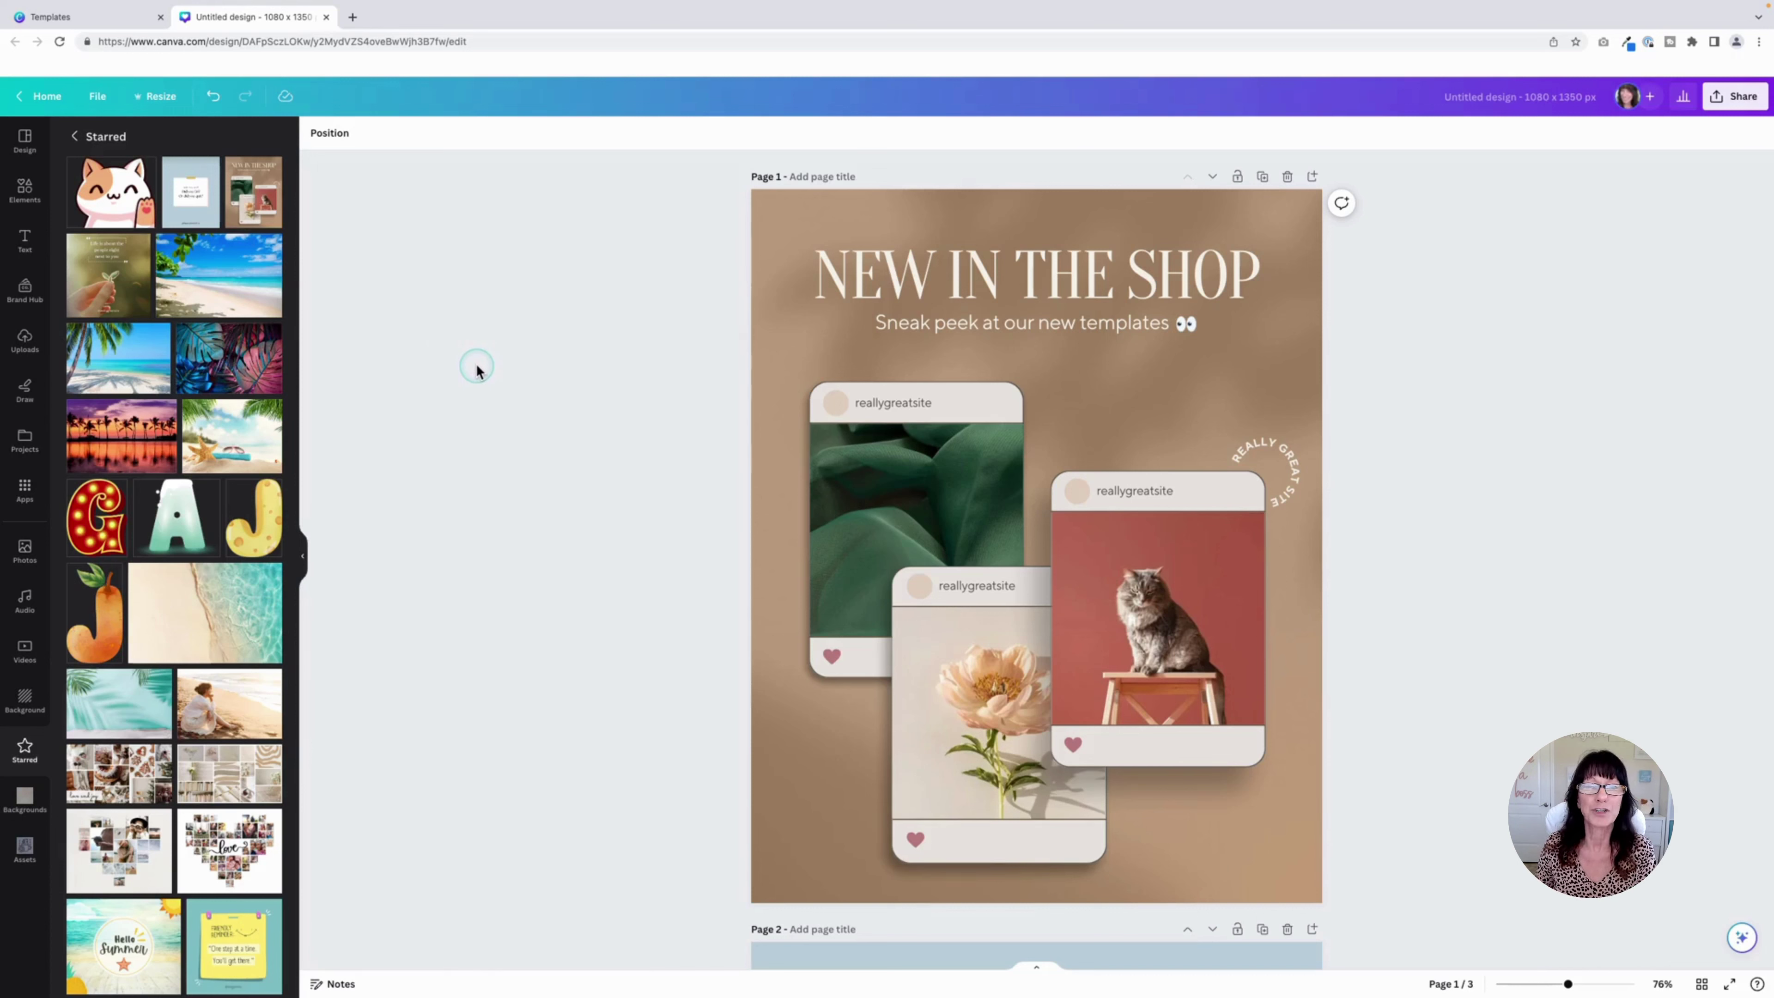
{"action": "left_click", "coordinate": [27, 189]}
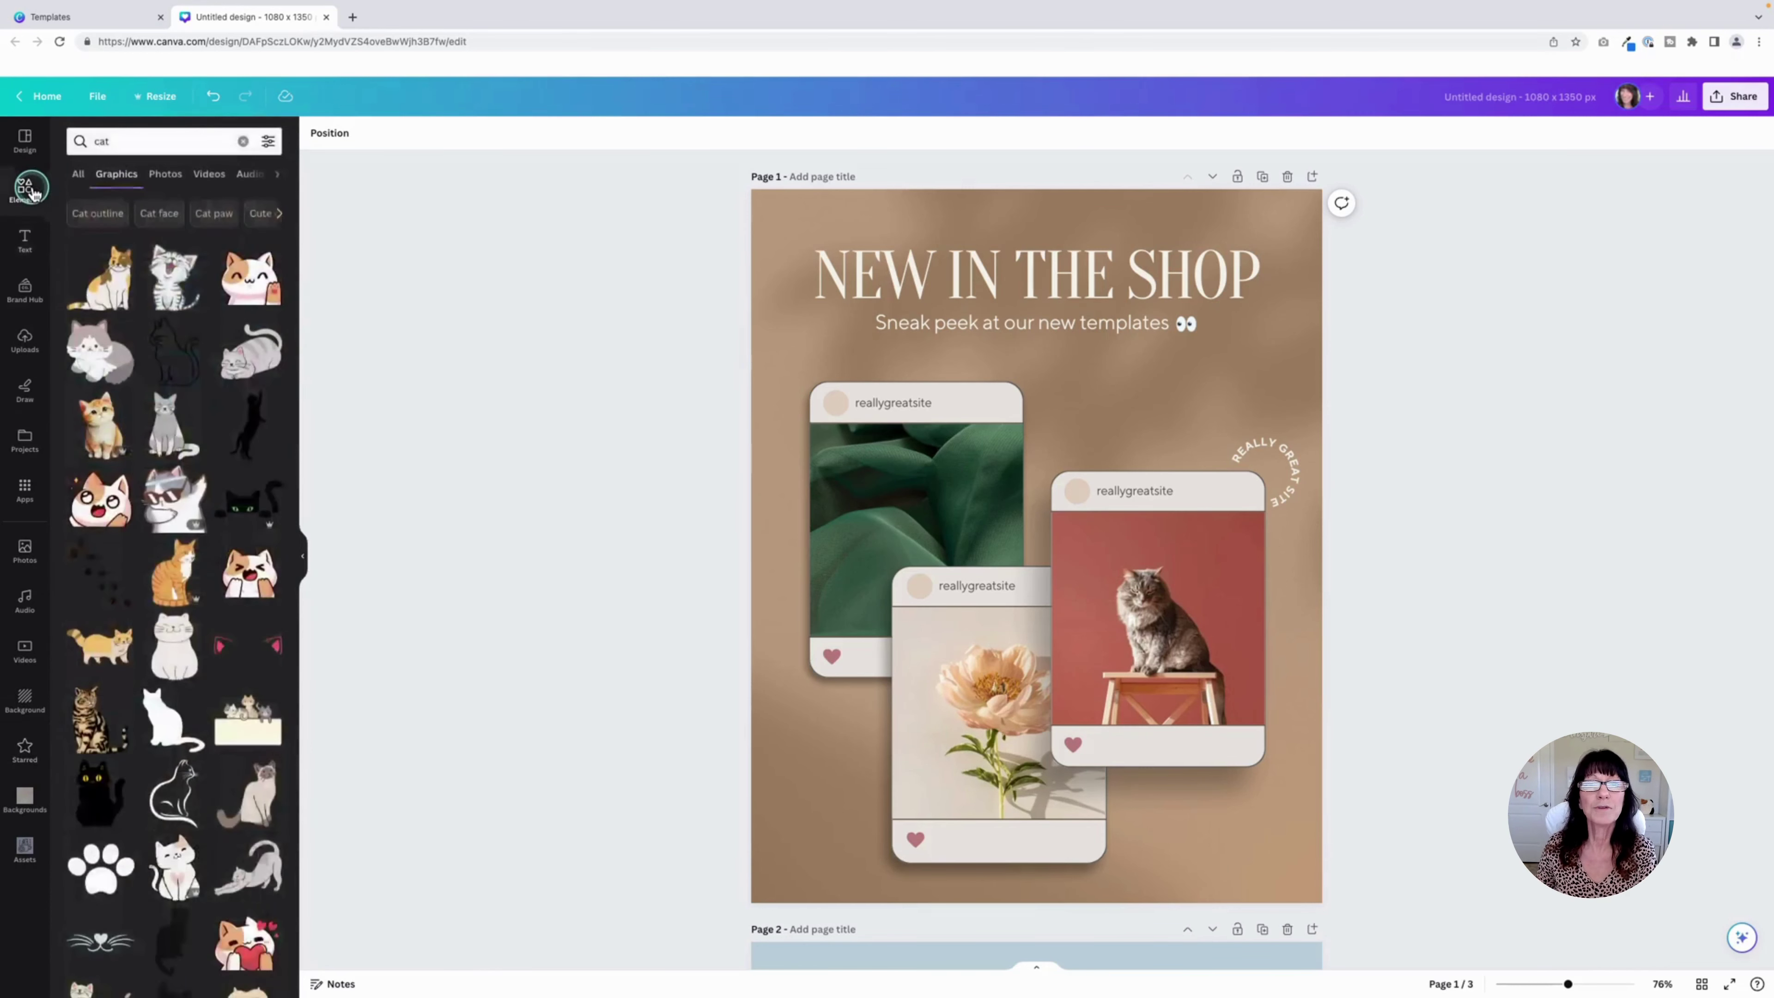
{"action": "left_click", "coordinate": [164, 226]}
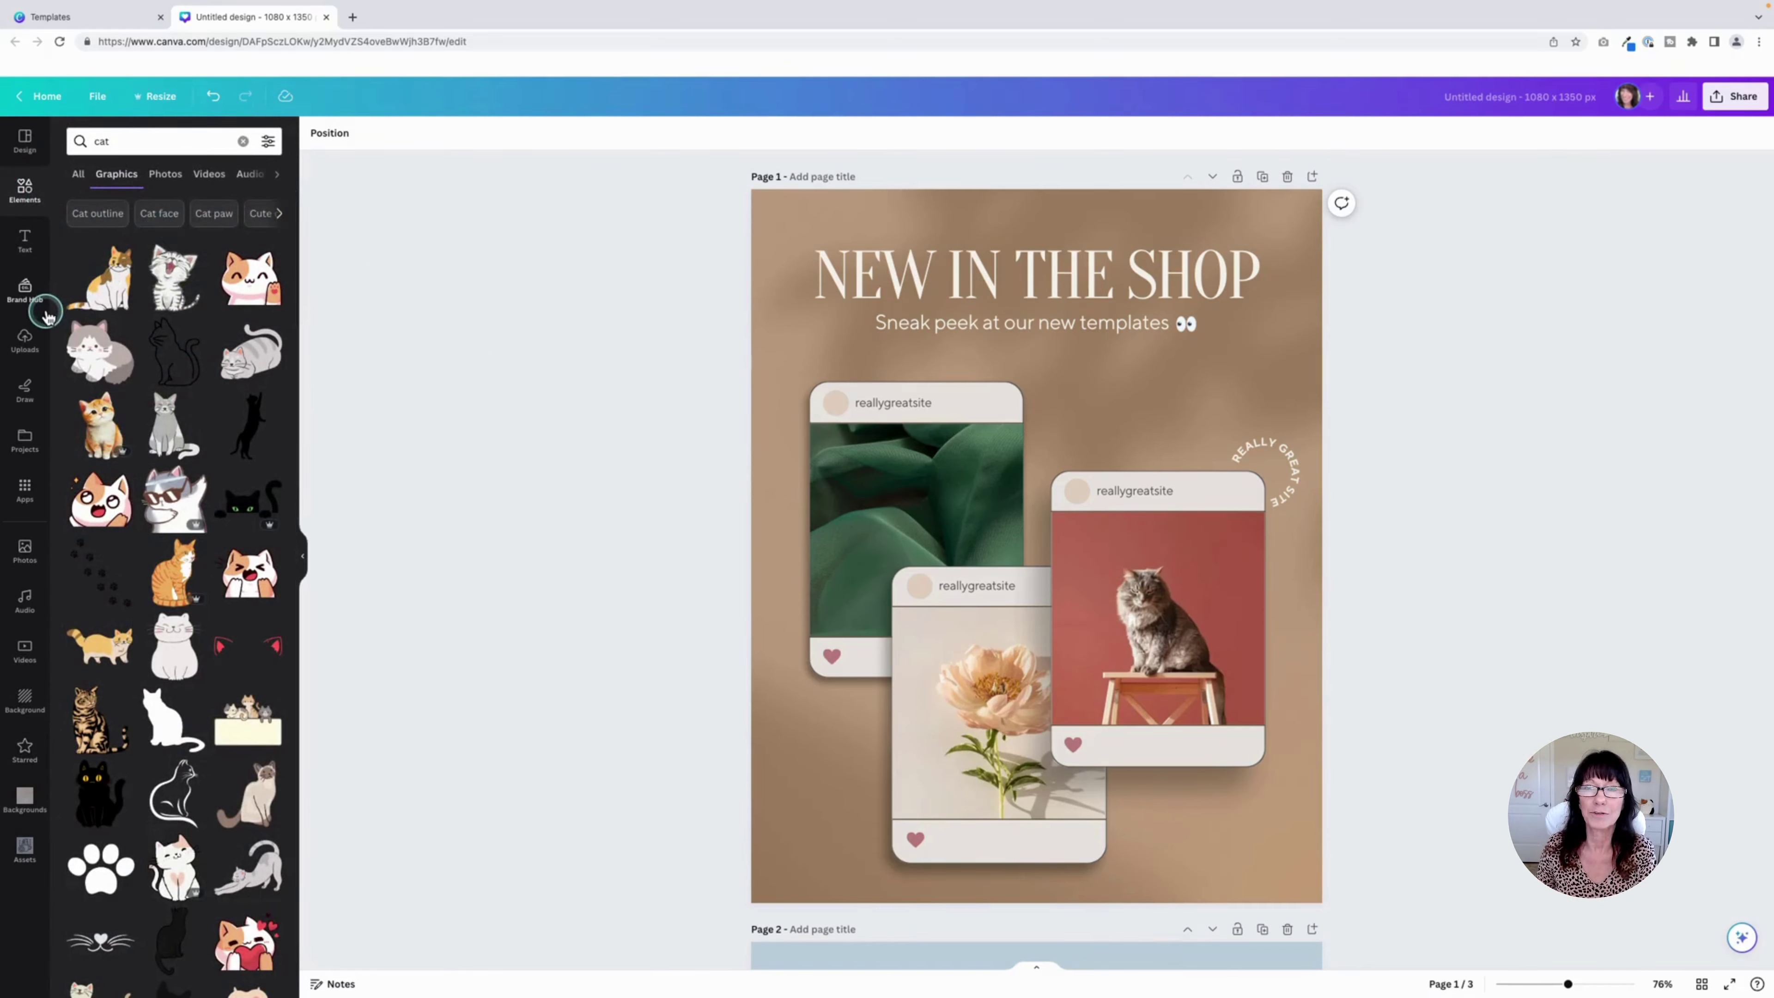
{"action": "left_click", "coordinate": [24, 748]}
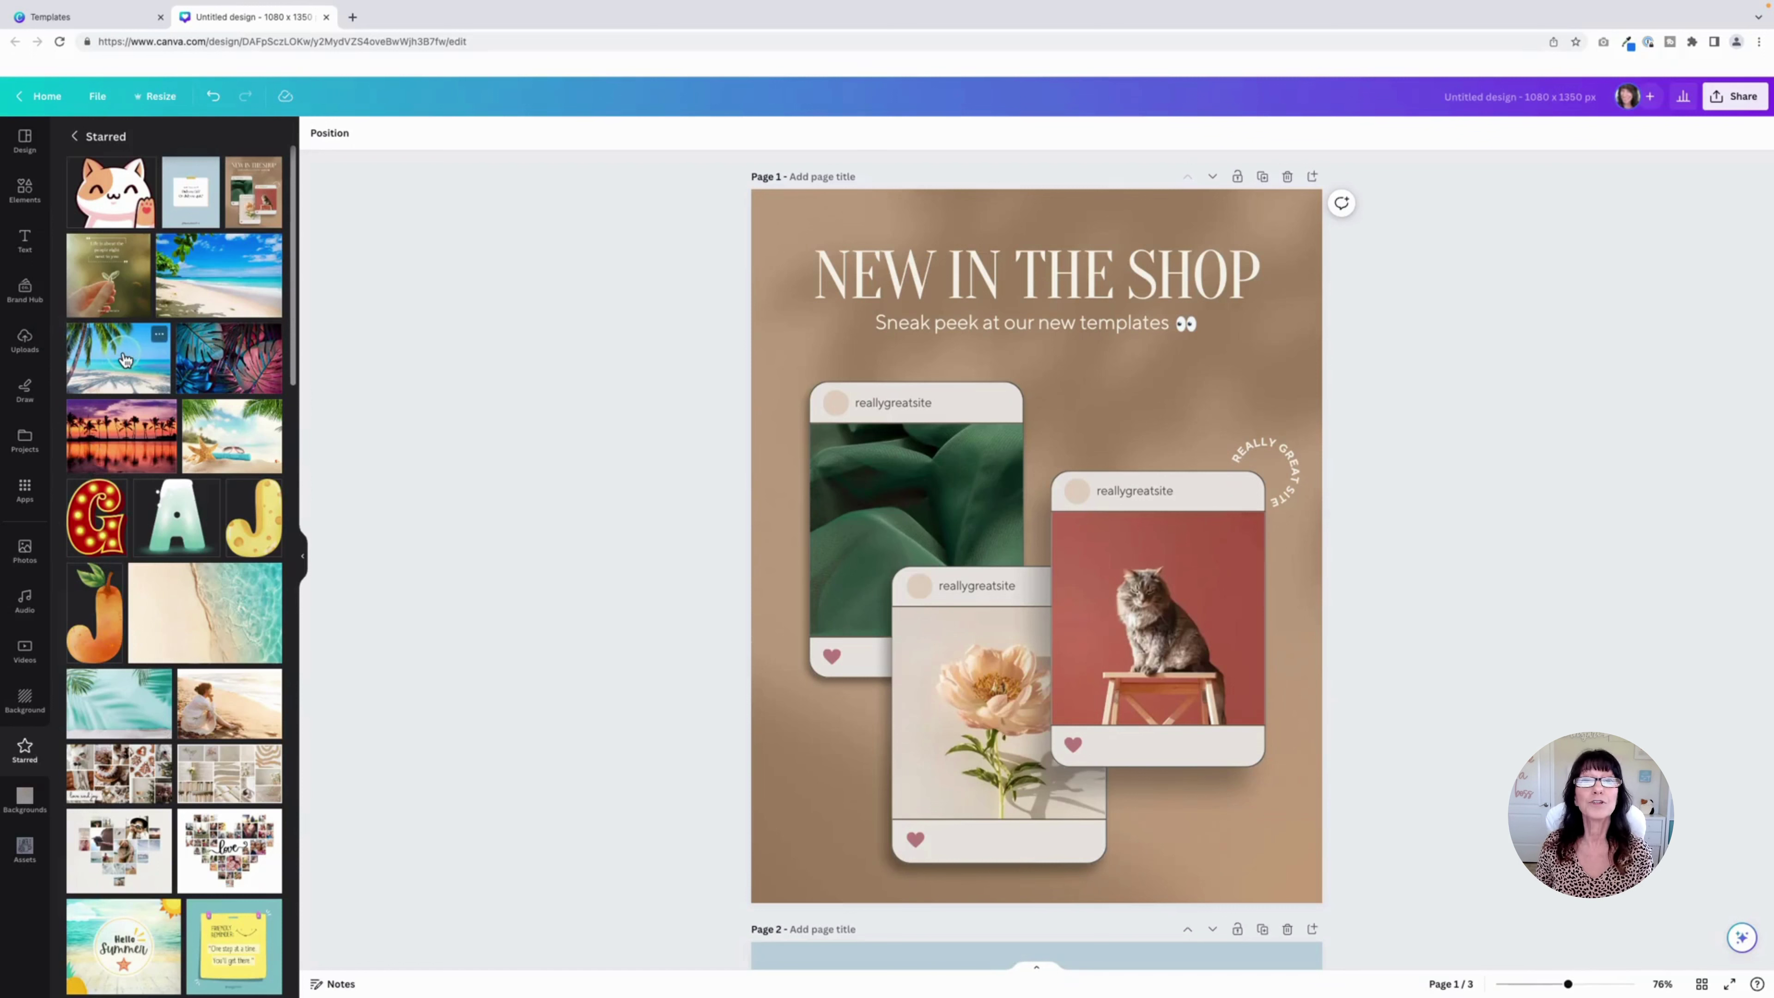
{"action": "left_click", "coordinate": [143, 342]}
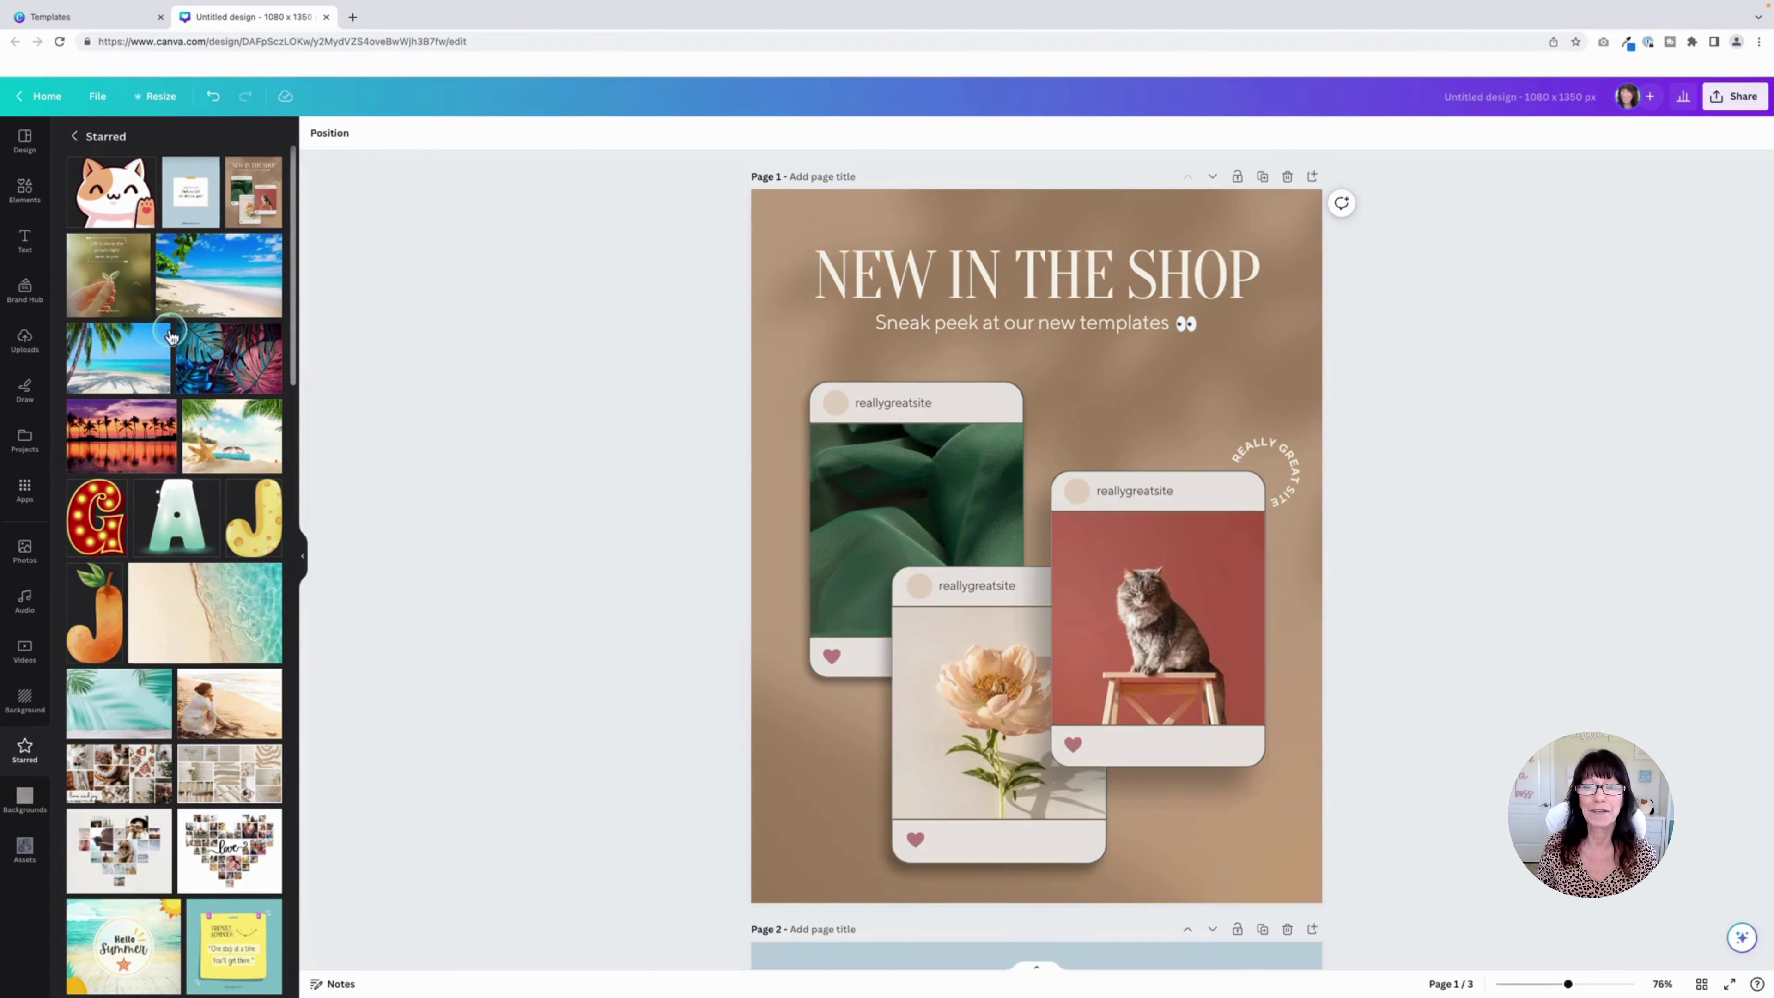
Unstar the Kawaii Chibi waving cat graphic in the Starred panel
{"action": "left_click", "coordinate": [163, 334]}
{"action": "scroll", "coordinate": [162, 334], "scroll_direction": "down", "scroll_amount": 15}
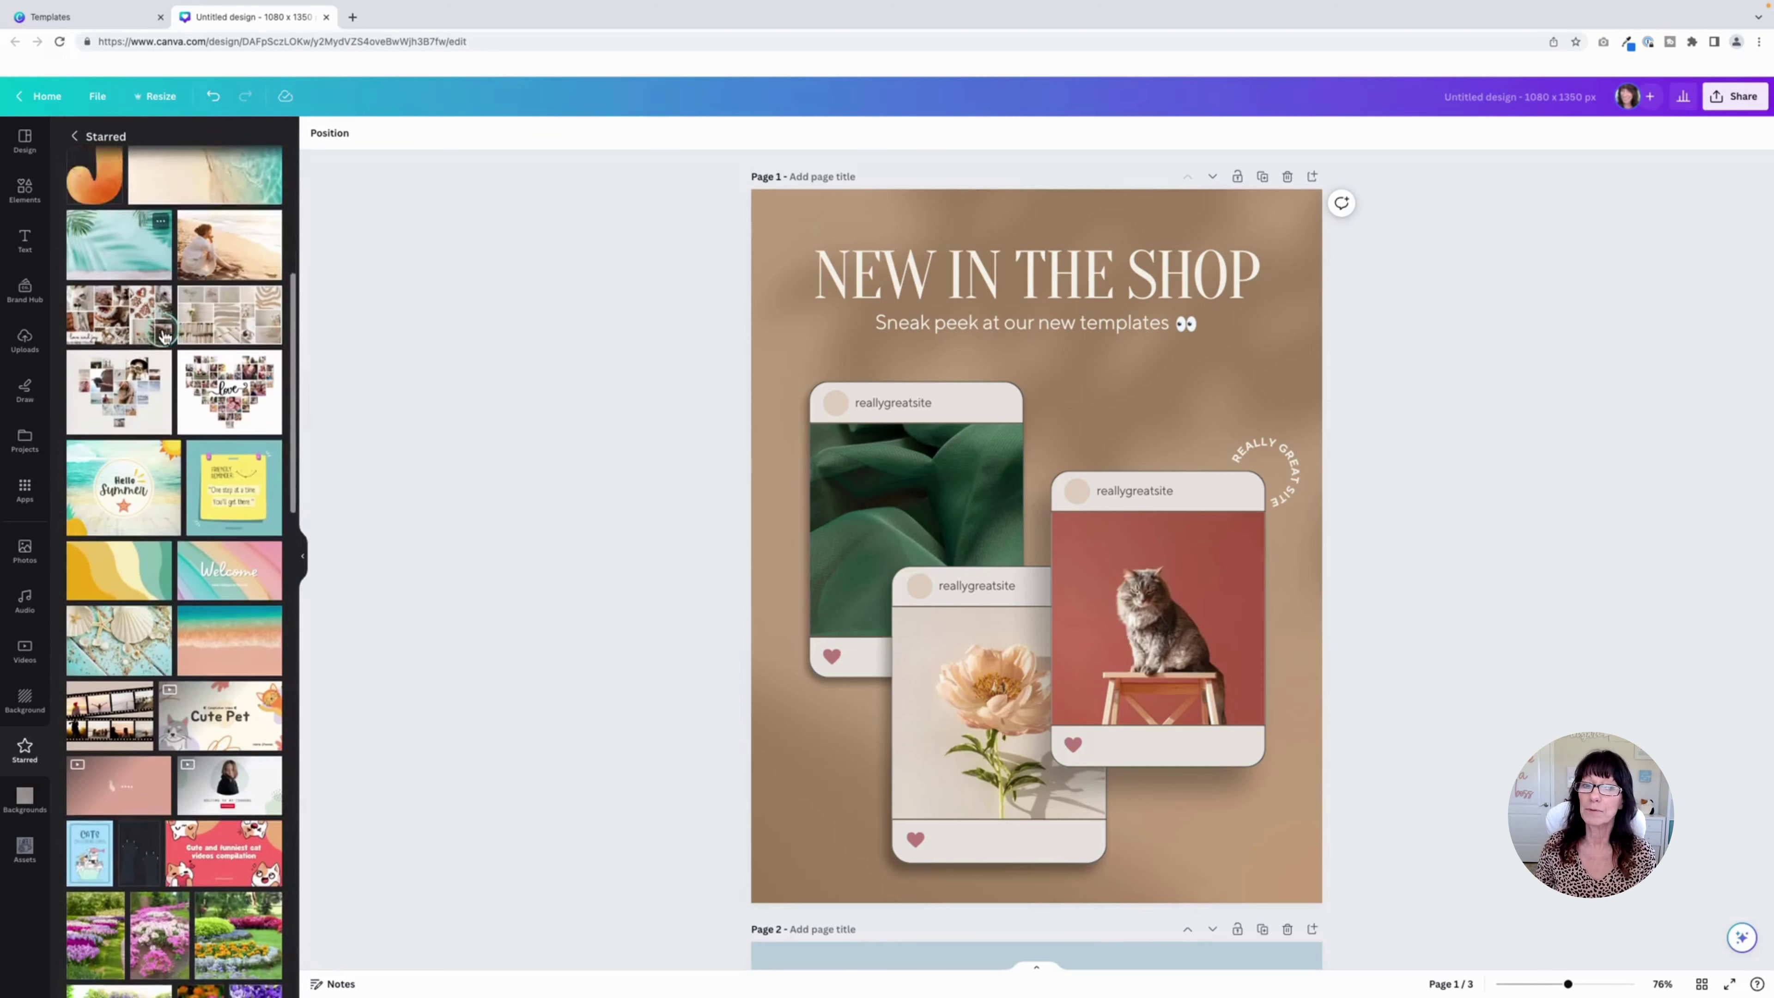
{"action": "scroll", "coordinate": [164, 337], "scroll_direction": "down", "scroll_amount": 5}
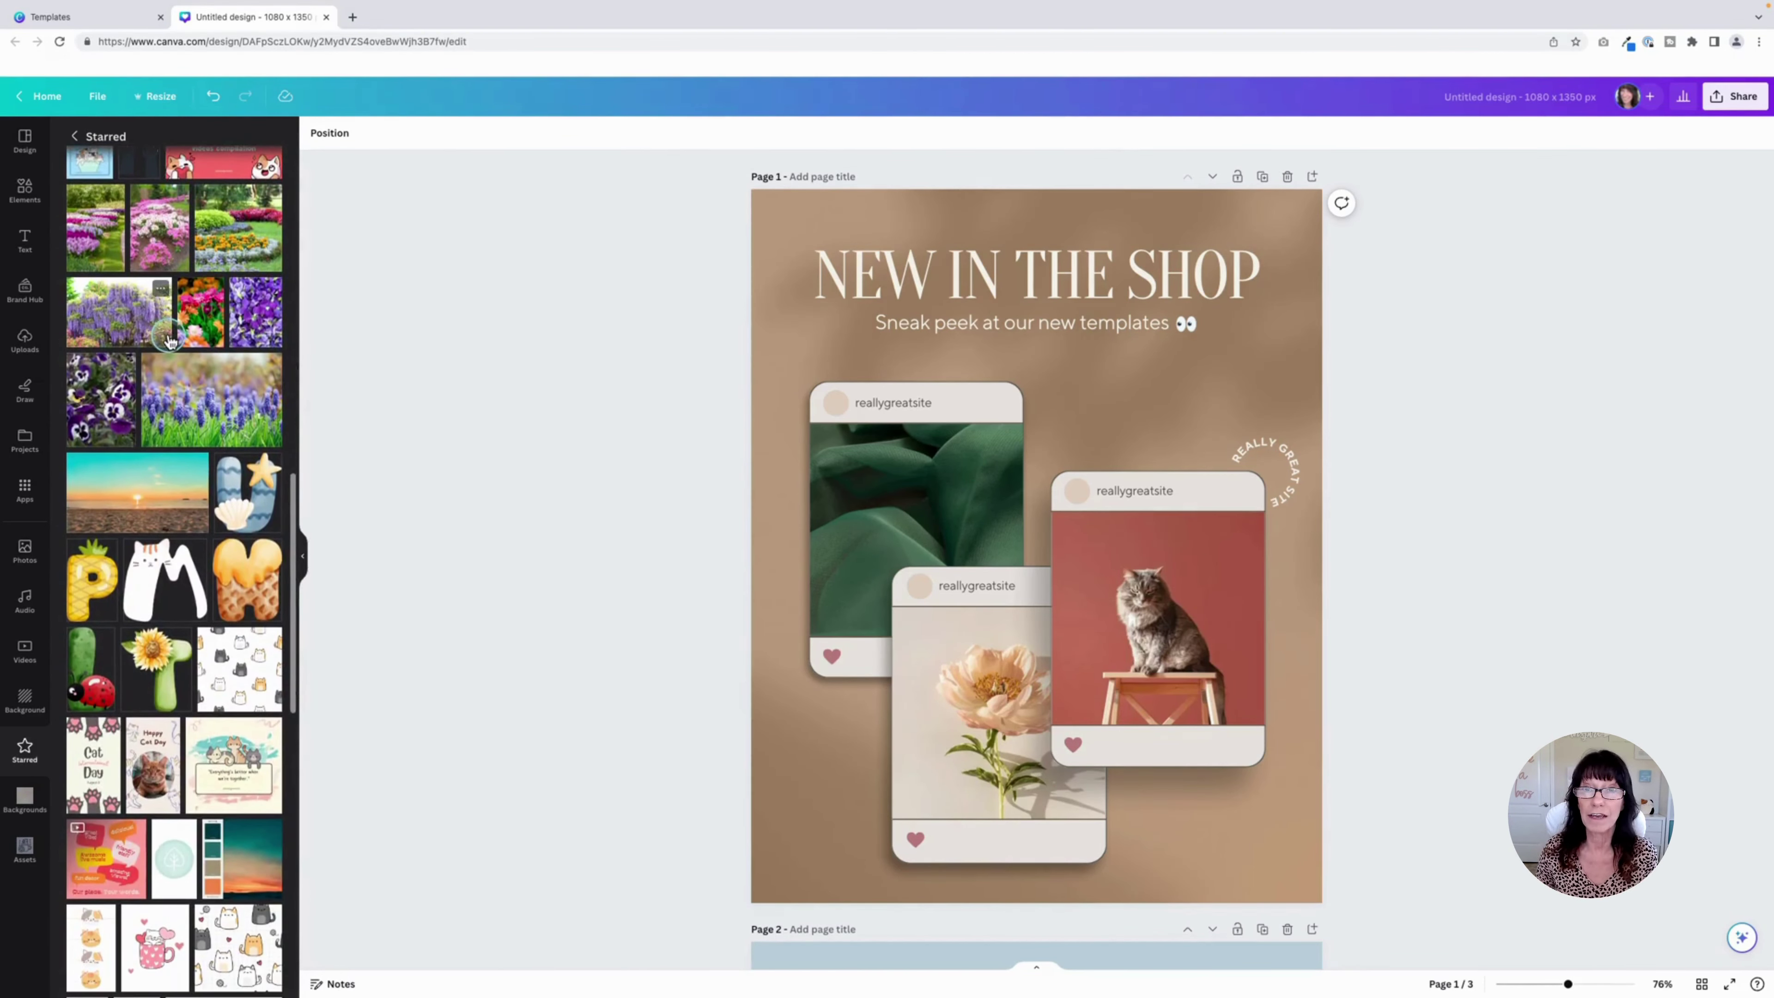
{"action": "scroll", "coordinate": [187, 335], "scroll_direction": "down", "scroll_amount": 2}
{"action": "scroll", "coordinate": [187, 336], "scroll_direction": "down", "scroll_amount": 5}
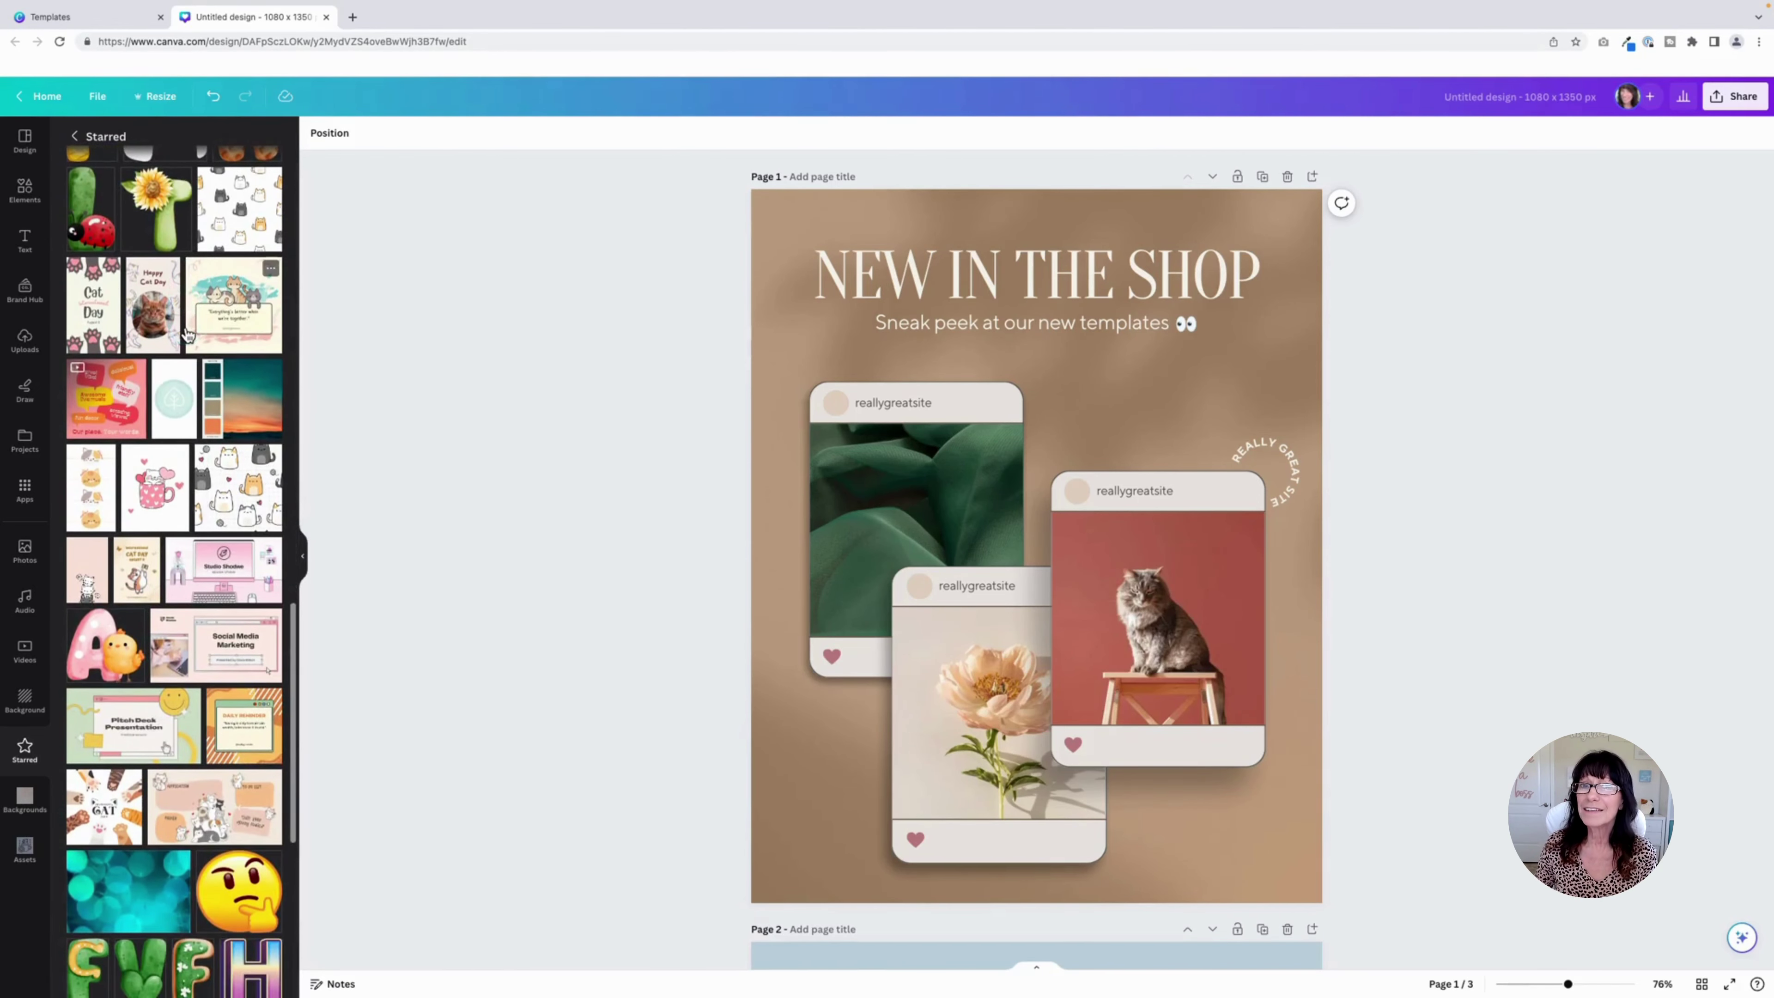
{"action": "scroll", "coordinate": [187, 335], "scroll_direction": "down", "scroll_amount": 10}
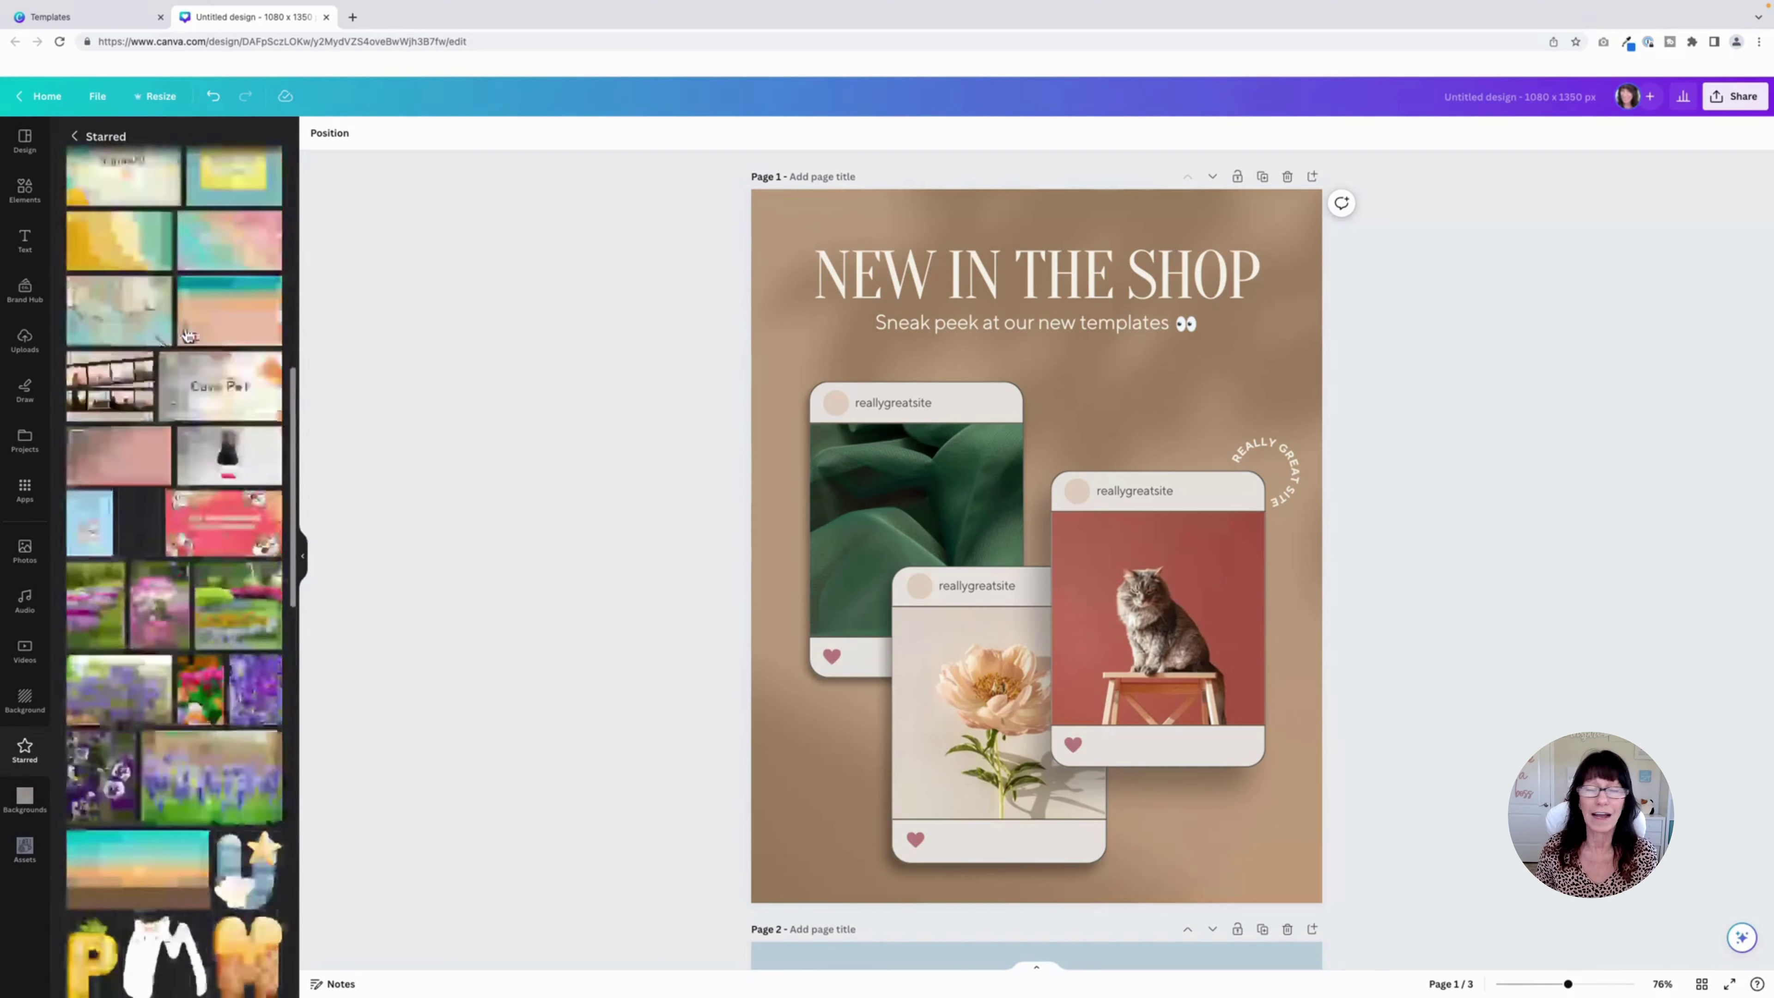
{"action": "scroll", "coordinate": [187, 336], "scroll_direction": "up", "scroll_amount": 10}
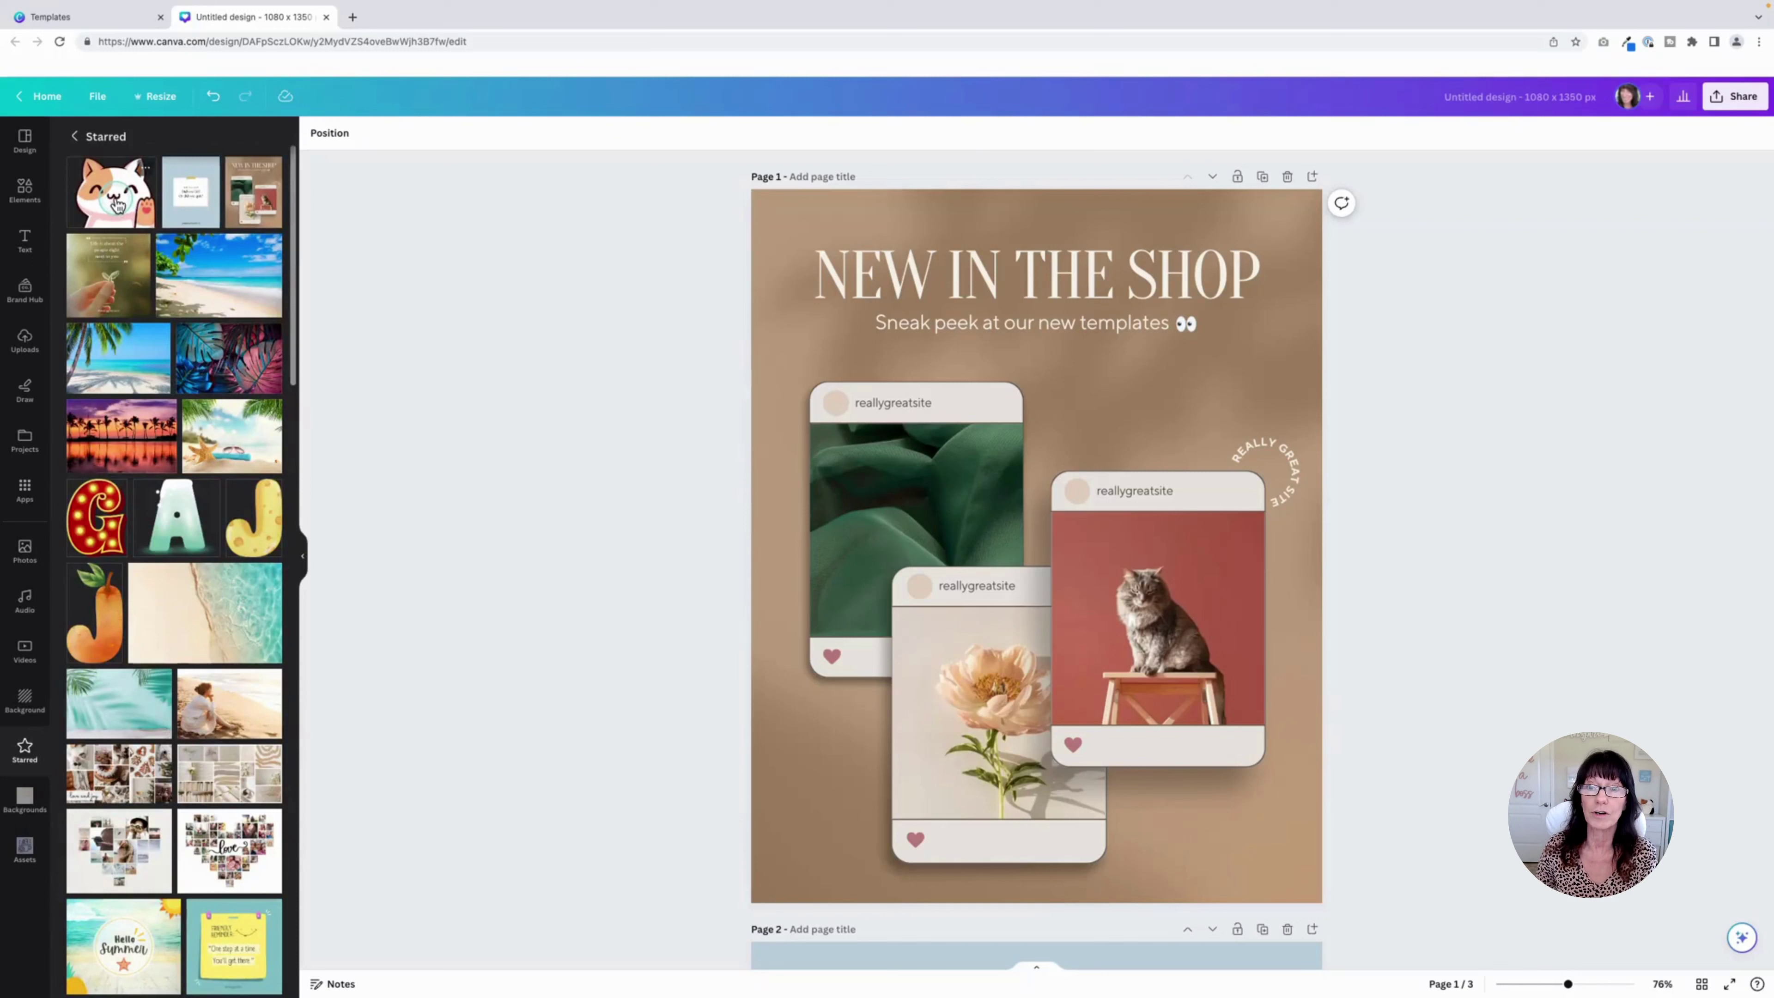
{"action": "left_click", "coordinate": [146, 168]}
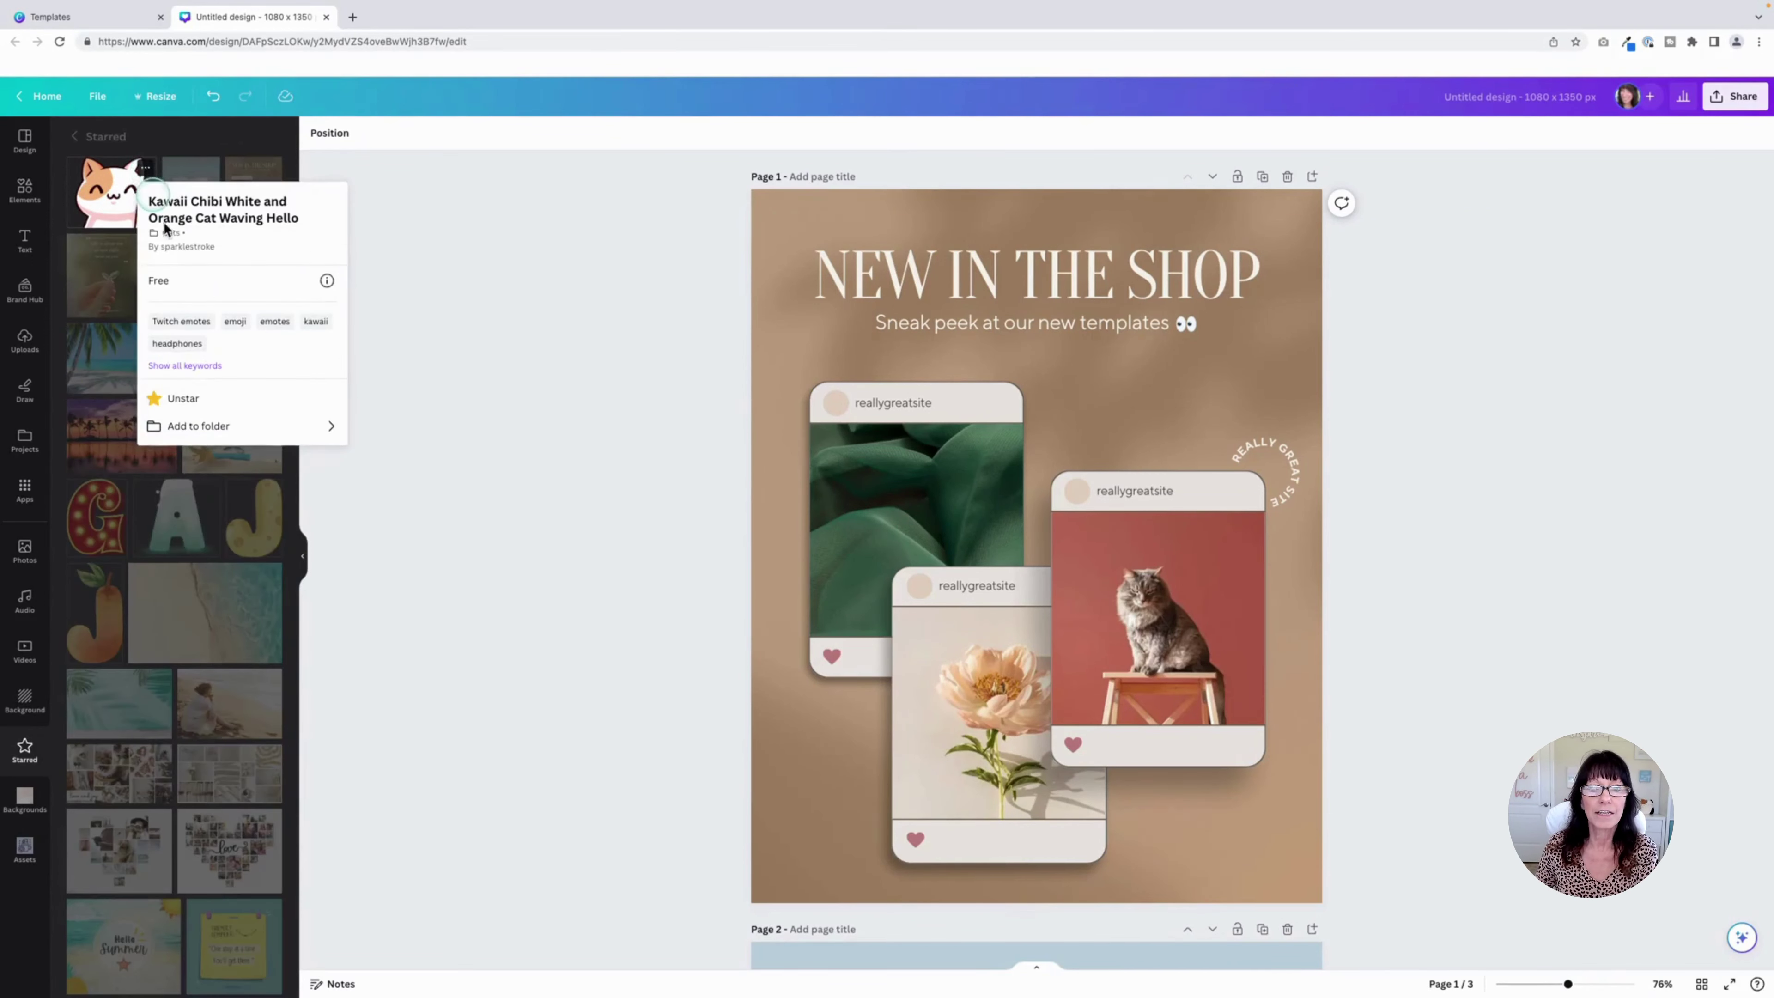
{"action": "left_click", "coordinate": [174, 398]}
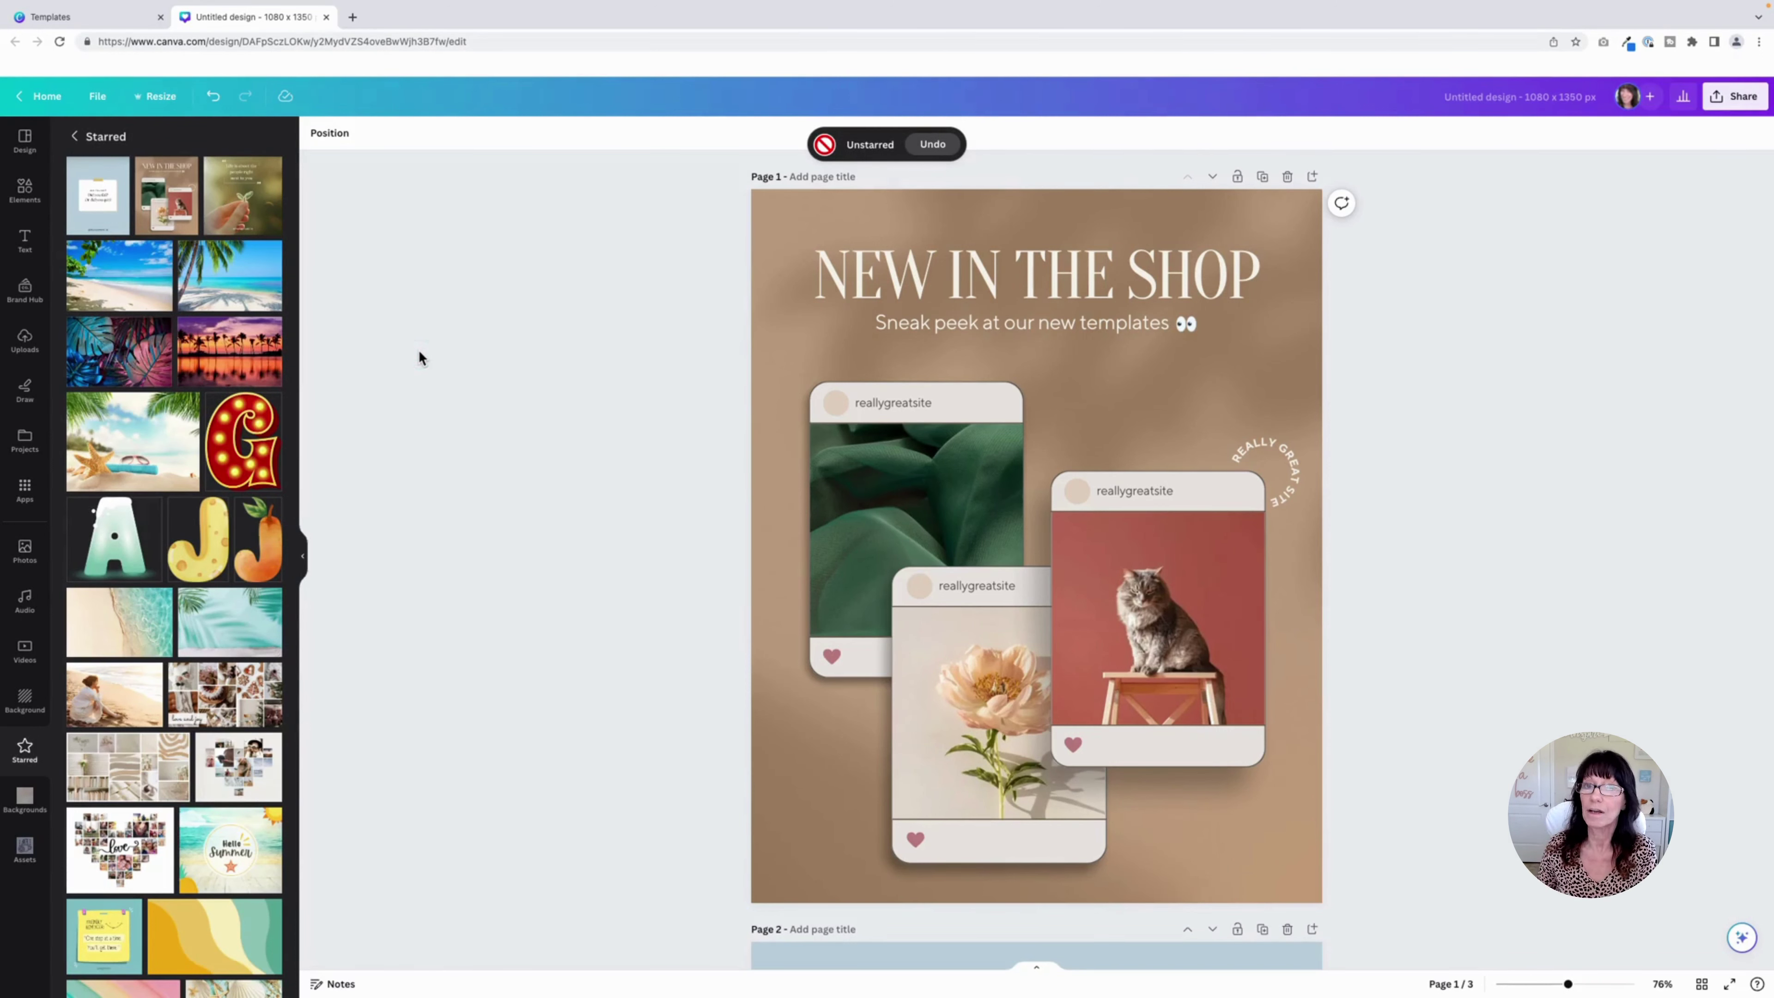
Open the Starred folder from Projects in the other Canva tab
{"action": "left_click", "coordinate": [77, 17]}
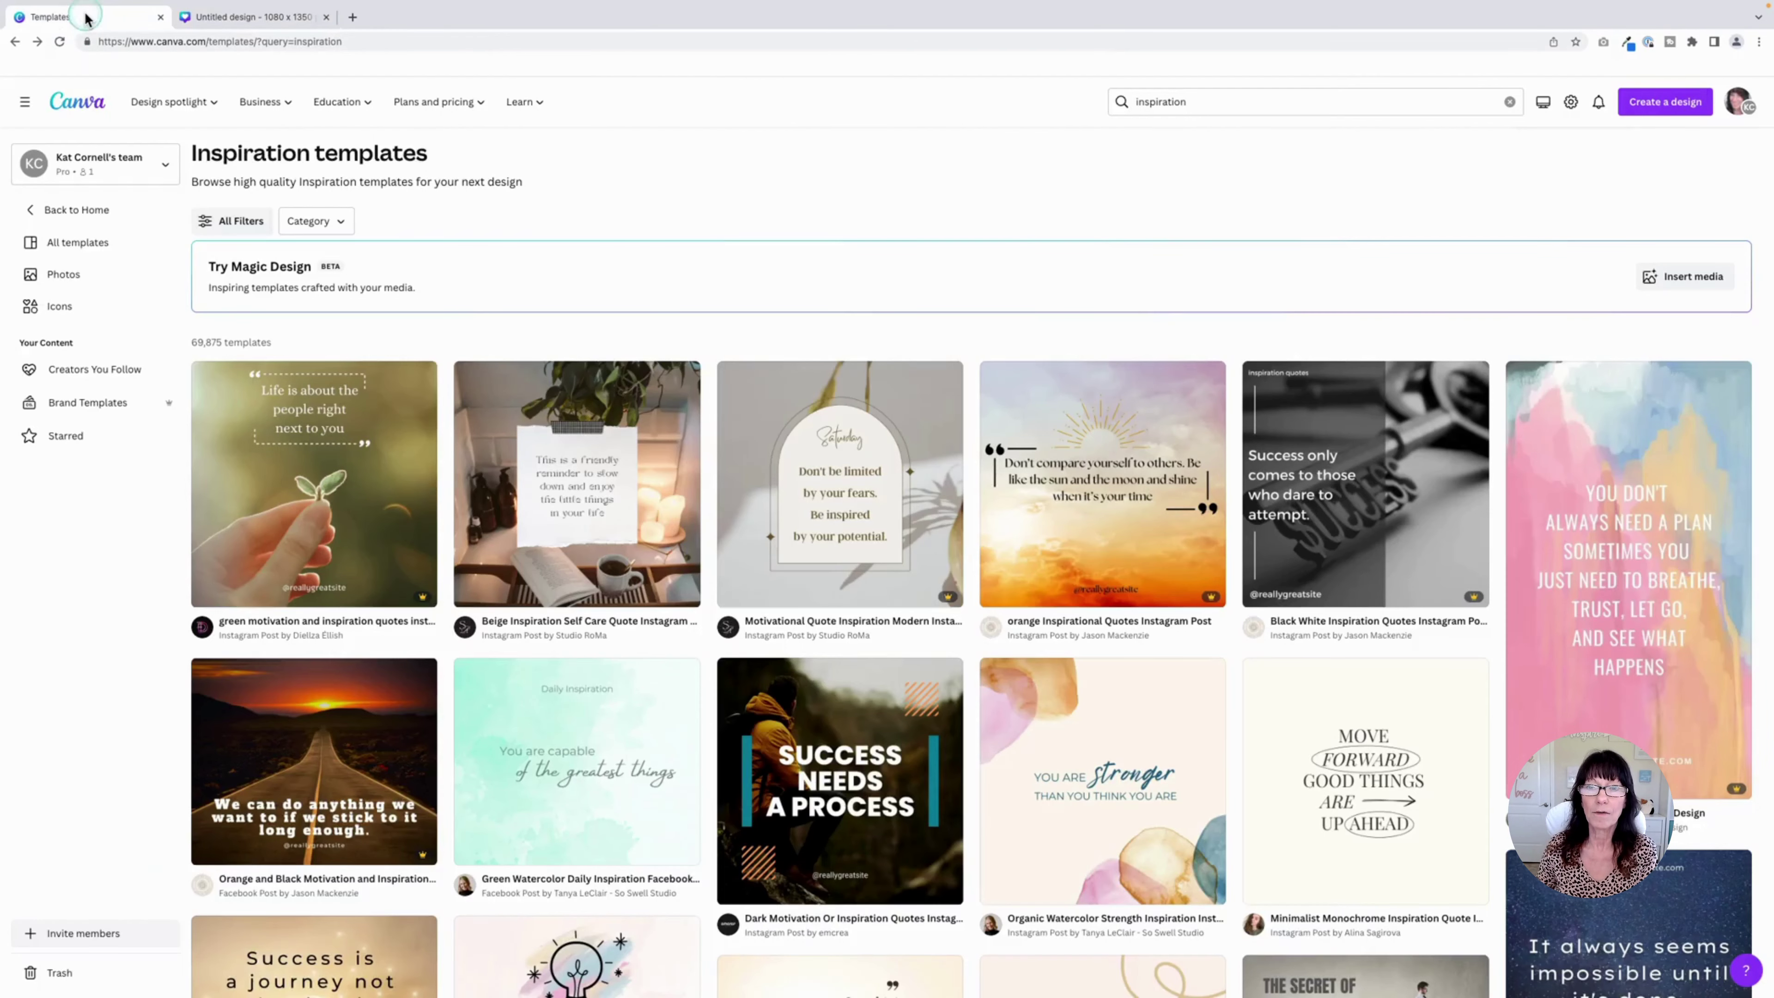
{"action": "left_click", "coordinate": [78, 105]}
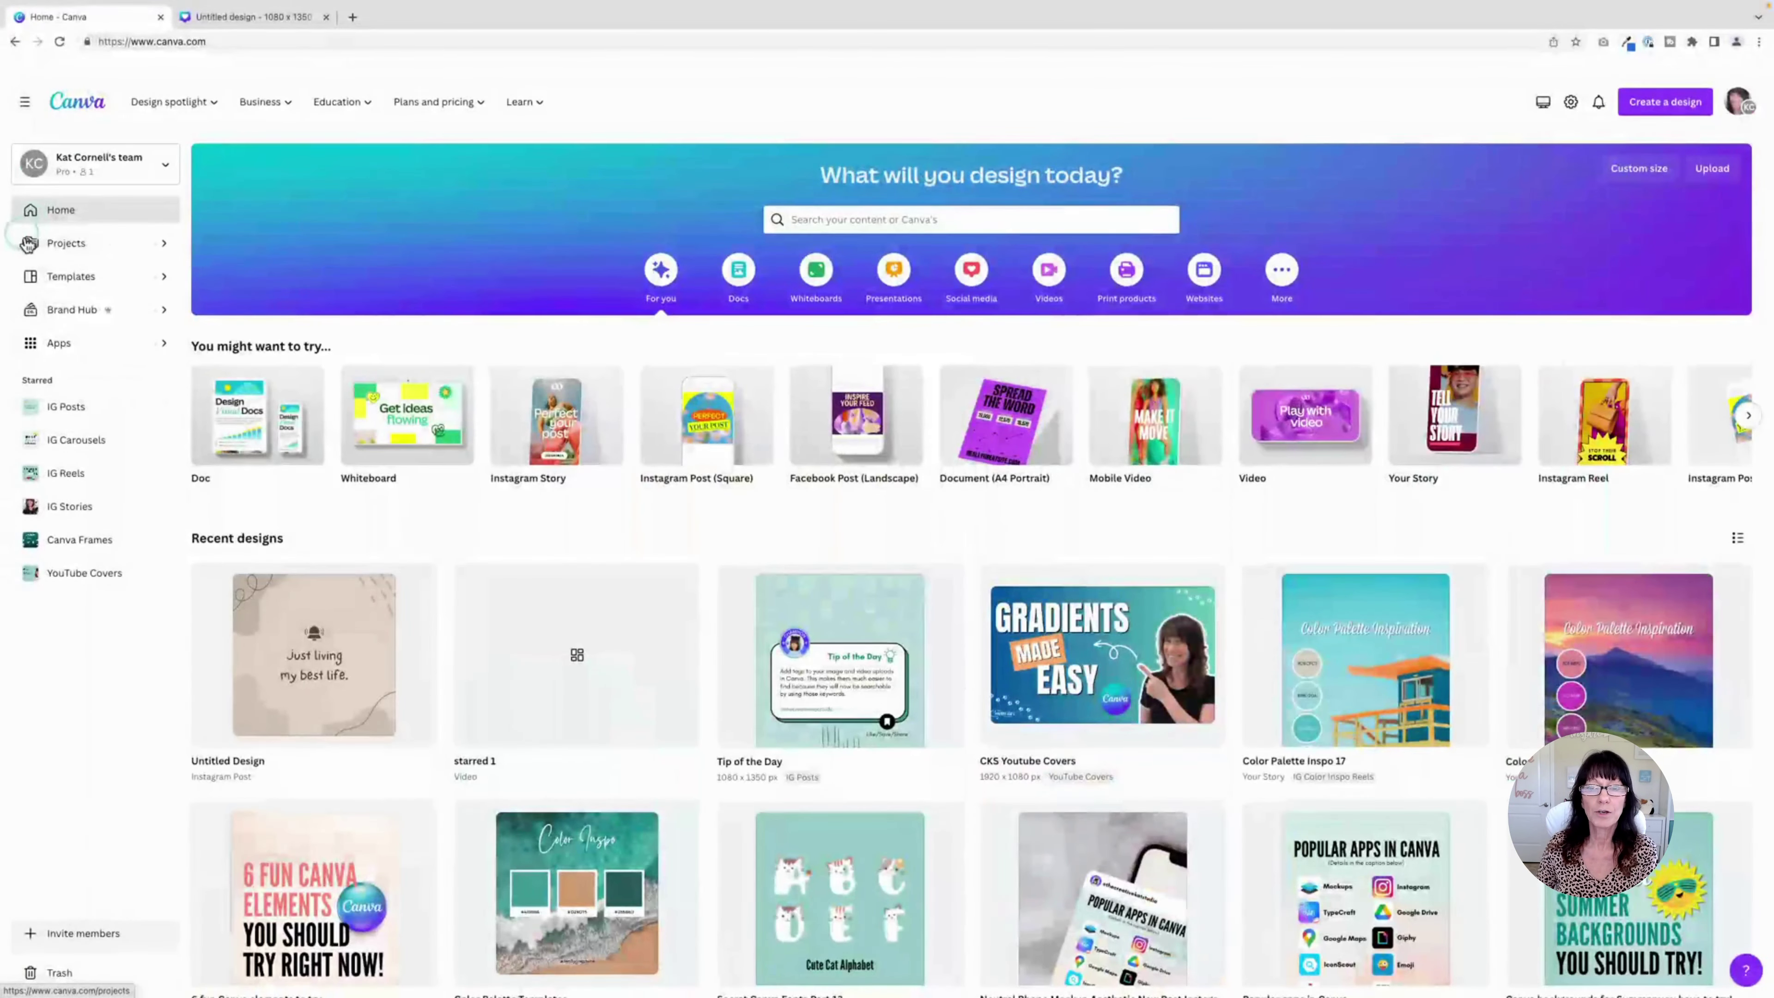
{"action": "left_click", "coordinate": [129, 245]}
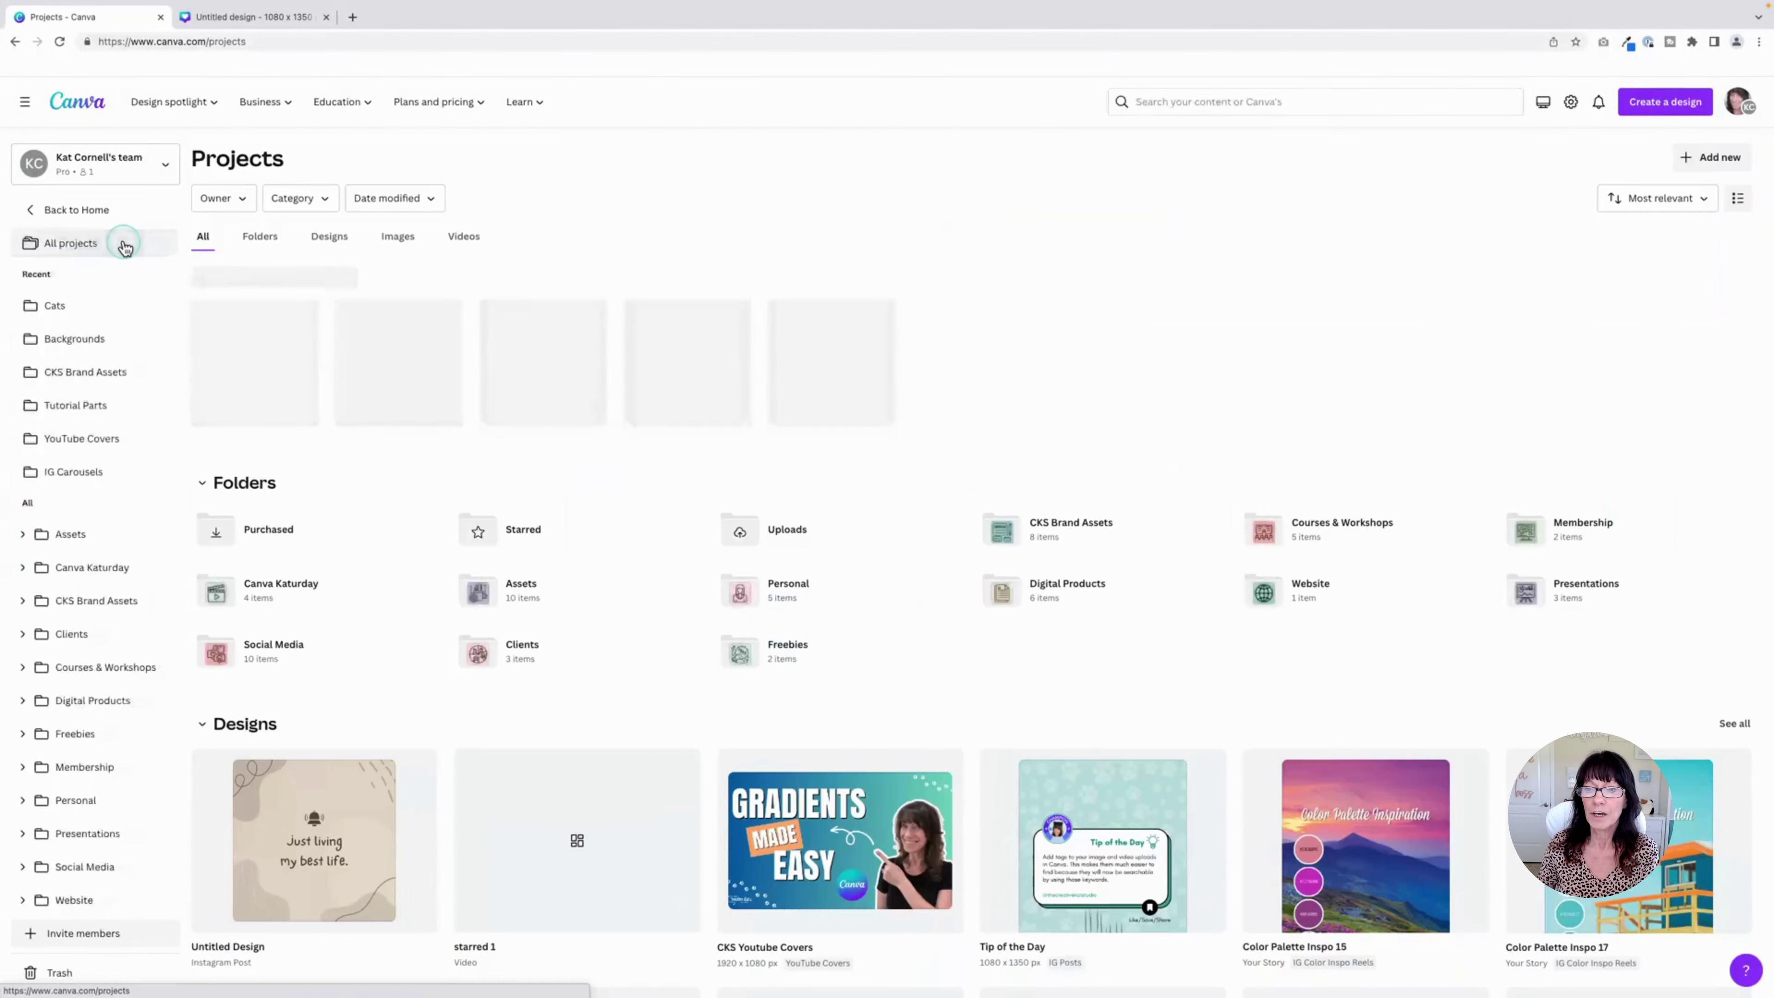
{"action": "left_click", "coordinate": [559, 536]}
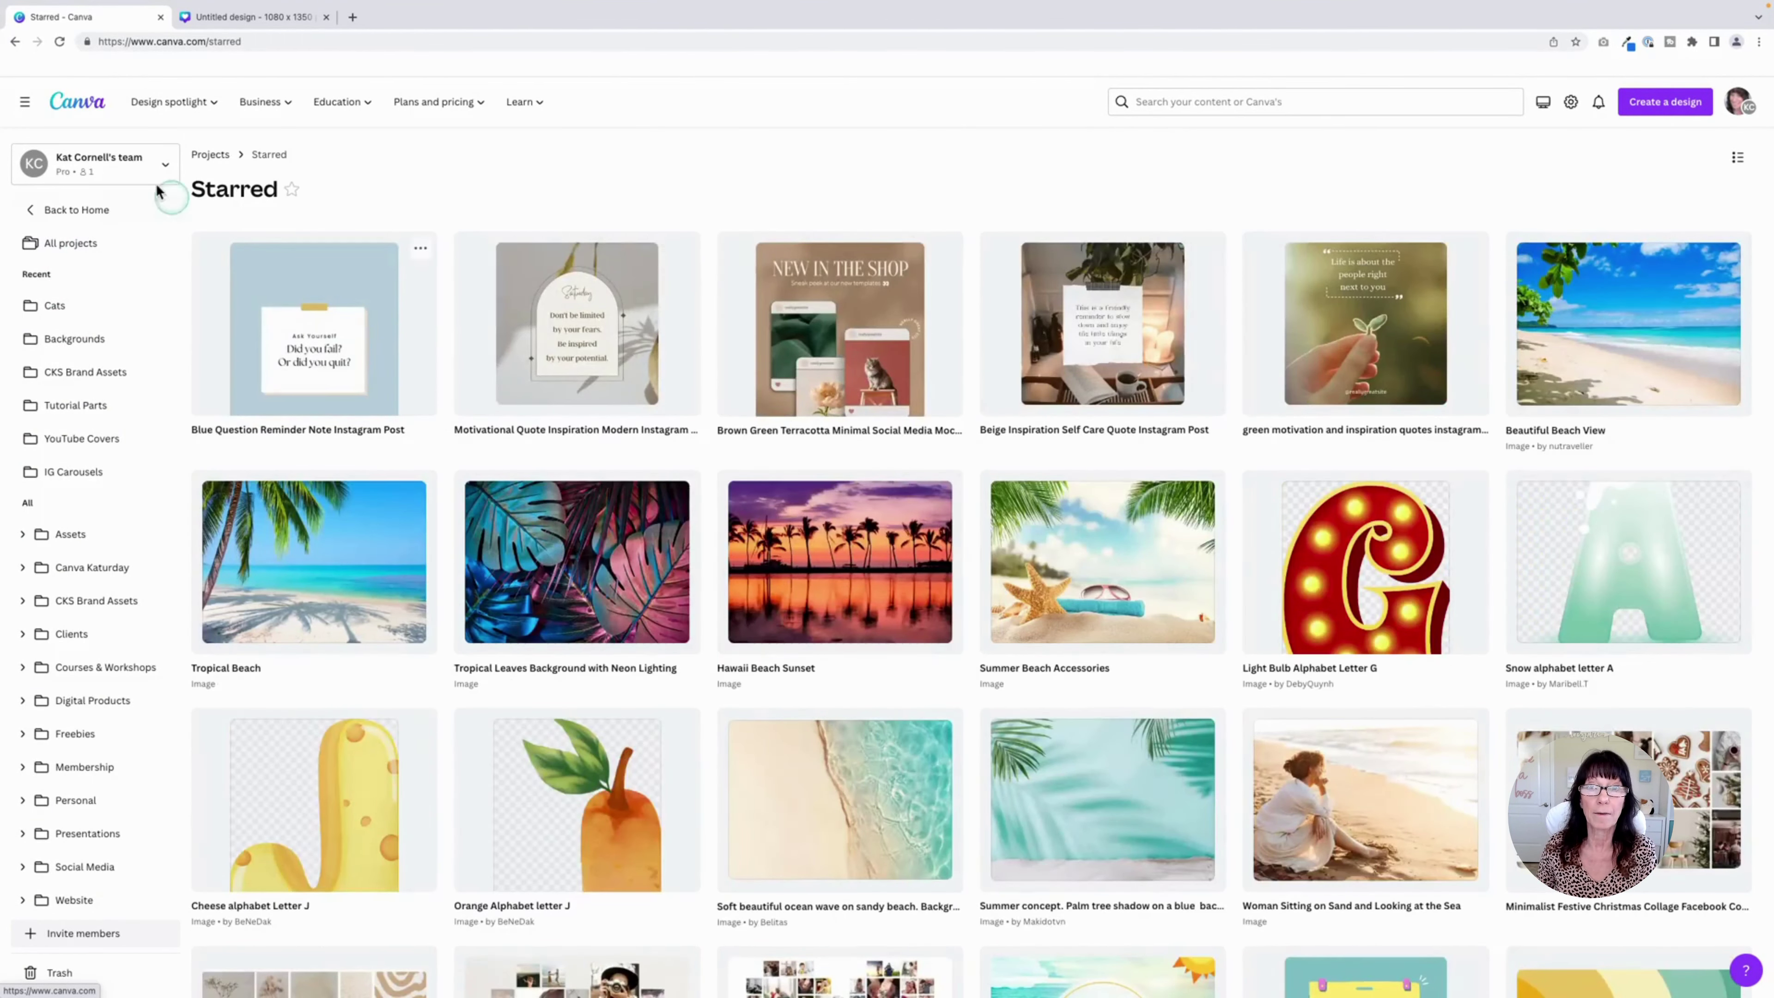
Open the Cats folder under Projects > Assets
{"action": "left_click", "coordinate": [75, 105]}
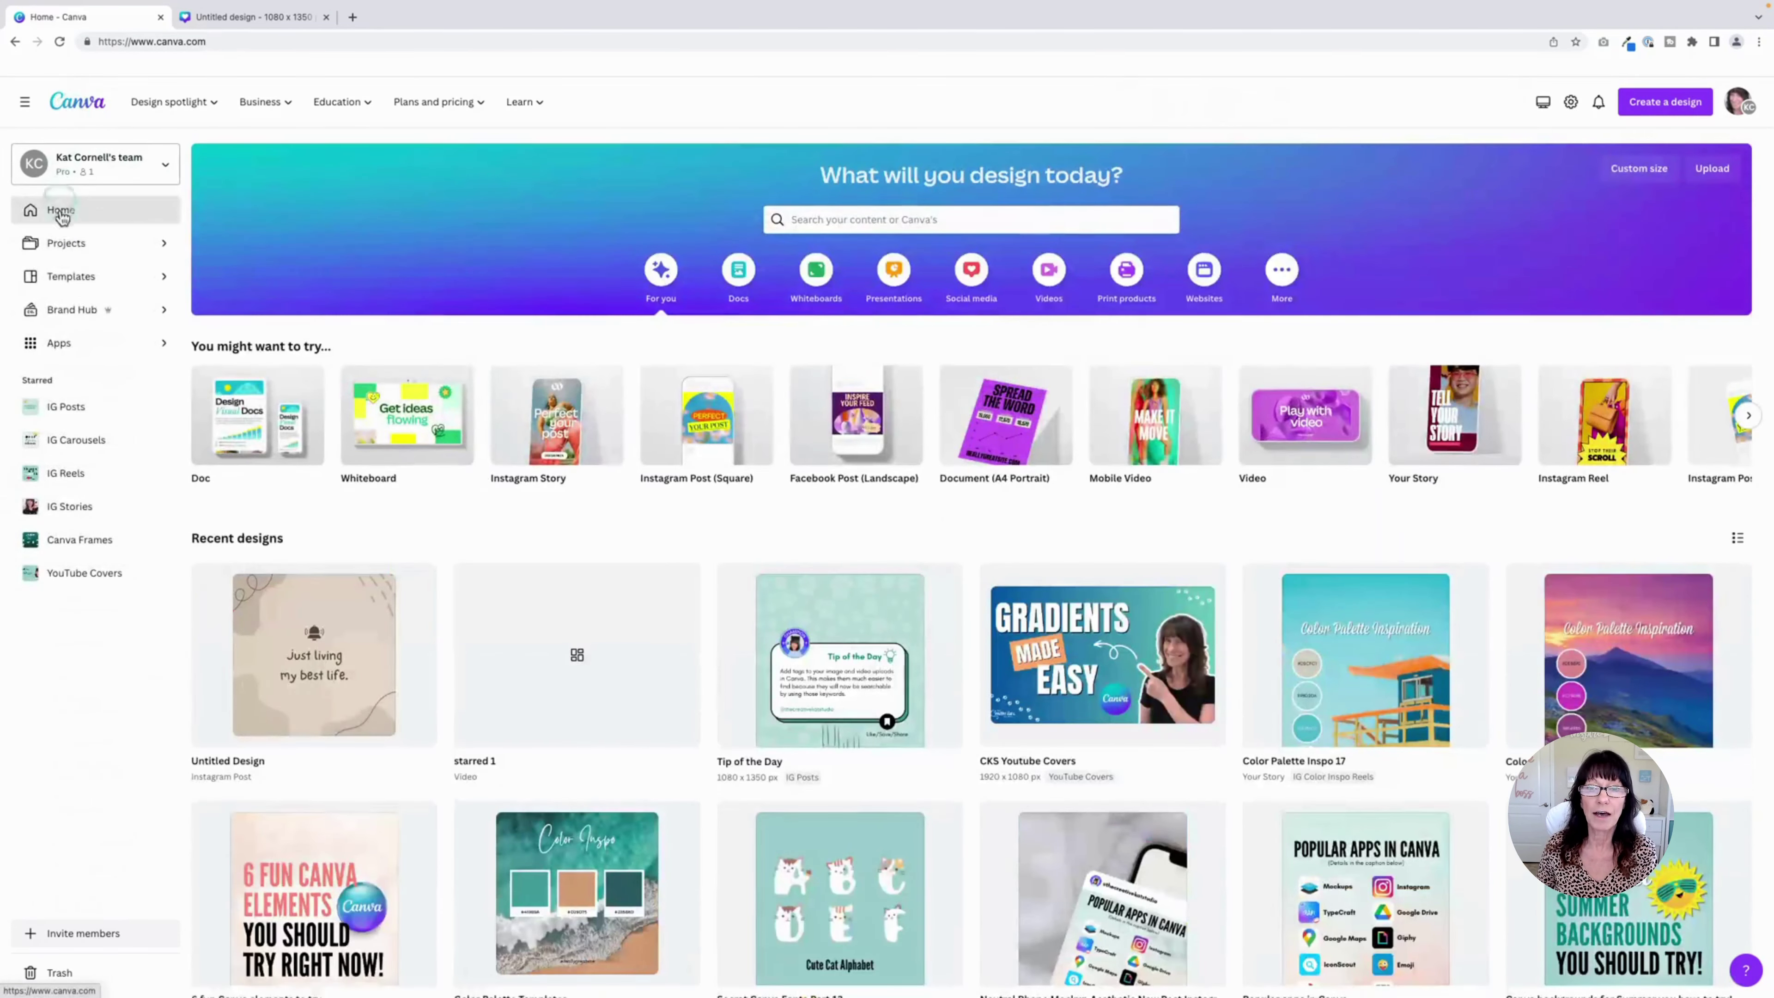
{"action": "left_click", "coordinate": [68, 244]}
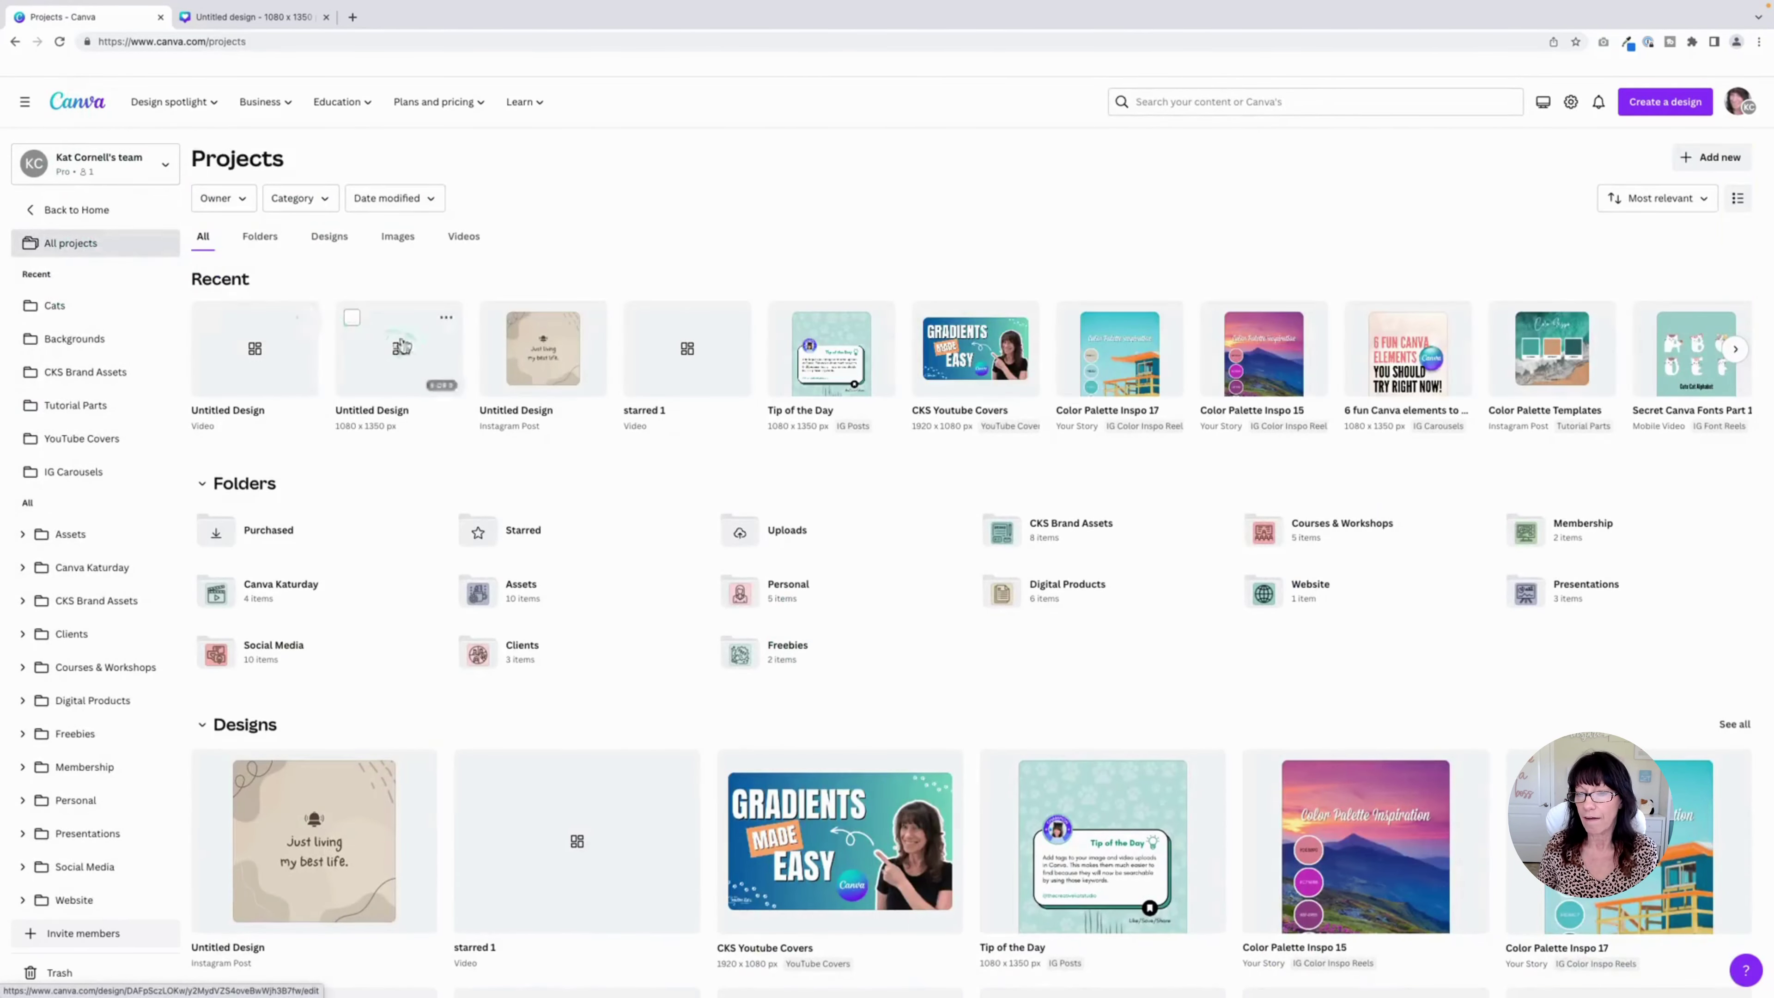
{"action": "left_click", "coordinate": [598, 582]}
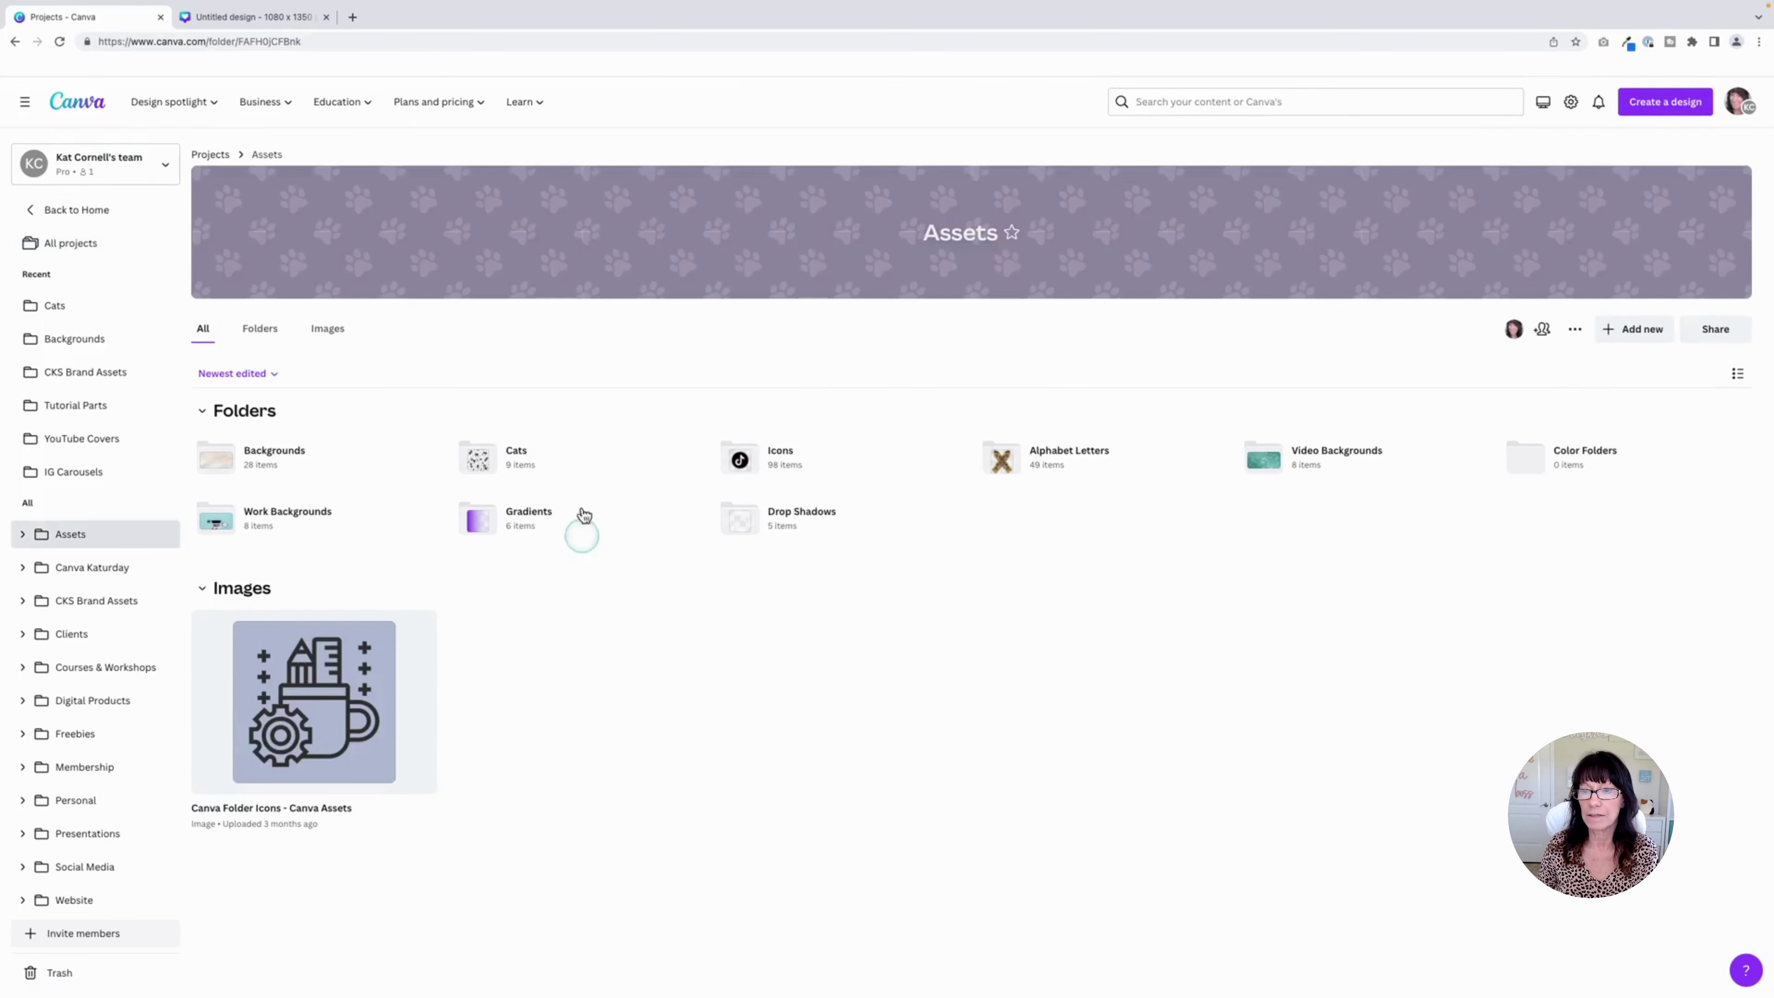
{"action": "left_click", "coordinate": [577, 454]}
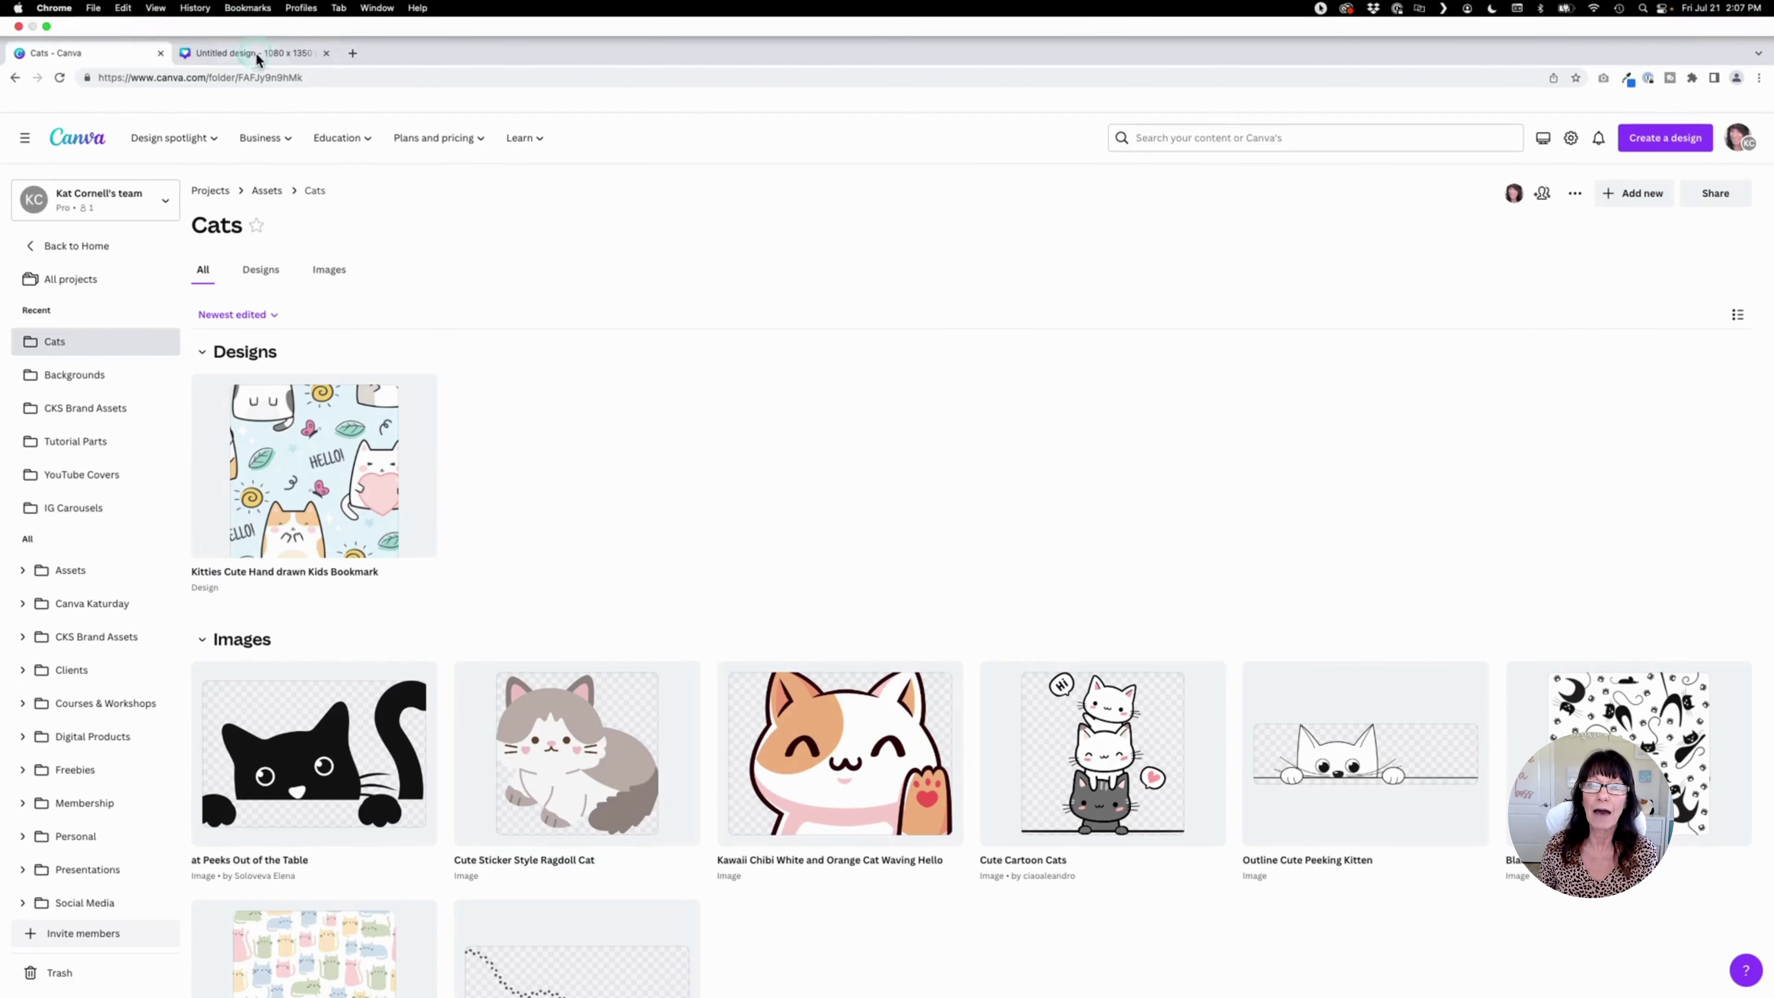
Return to the untitled 'NEW IN THE SHOP' design and scroll its Starred panel
{"action": "left_click", "coordinate": [255, 52]}
{"action": "scroll", "coordinate": [163, 368], "scroll_direction": "down", "scroll_amount": 5}
{"action": "scroll", "coordinate": [163, 368], "scroll_direction": "up", "scroll_amount": 4}
{"action": "scroll", "coordinate": [162, 368], "scroll_direction": "up", "scroll_amount": 1}
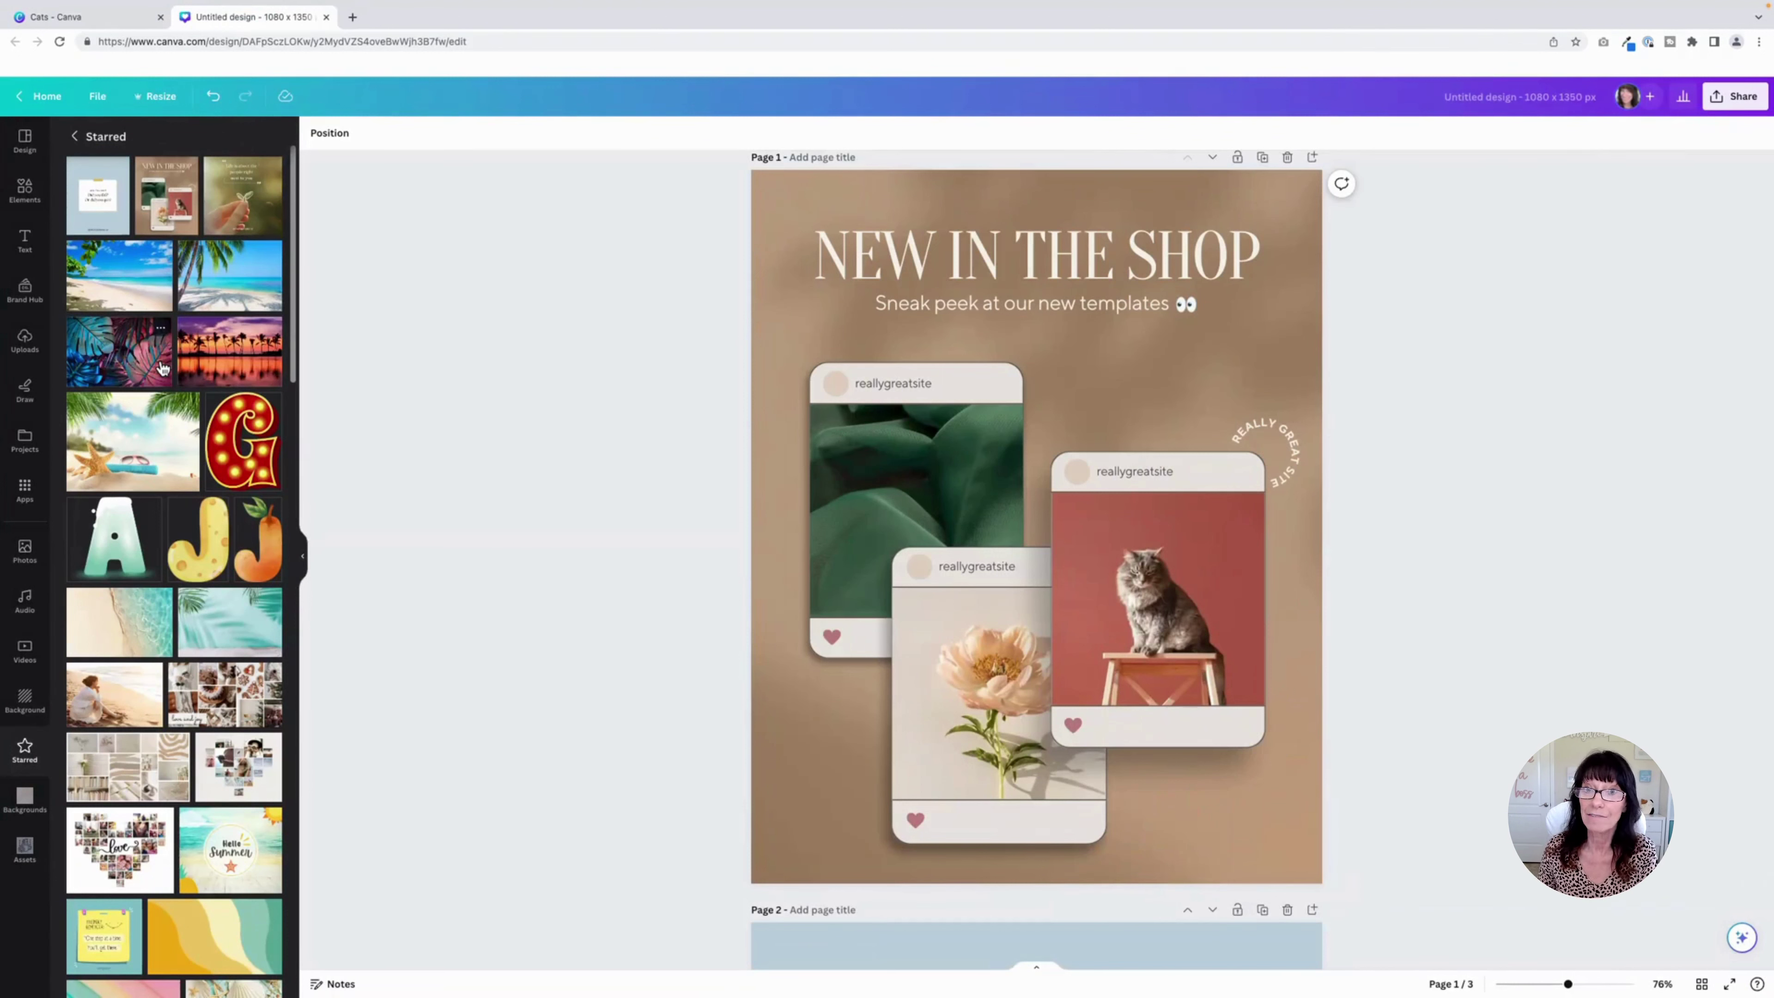
Open Elements, view the cat Photos tab, then clear the 'cat' search
{"action": "left_click", "coordinate": [163, 353]}
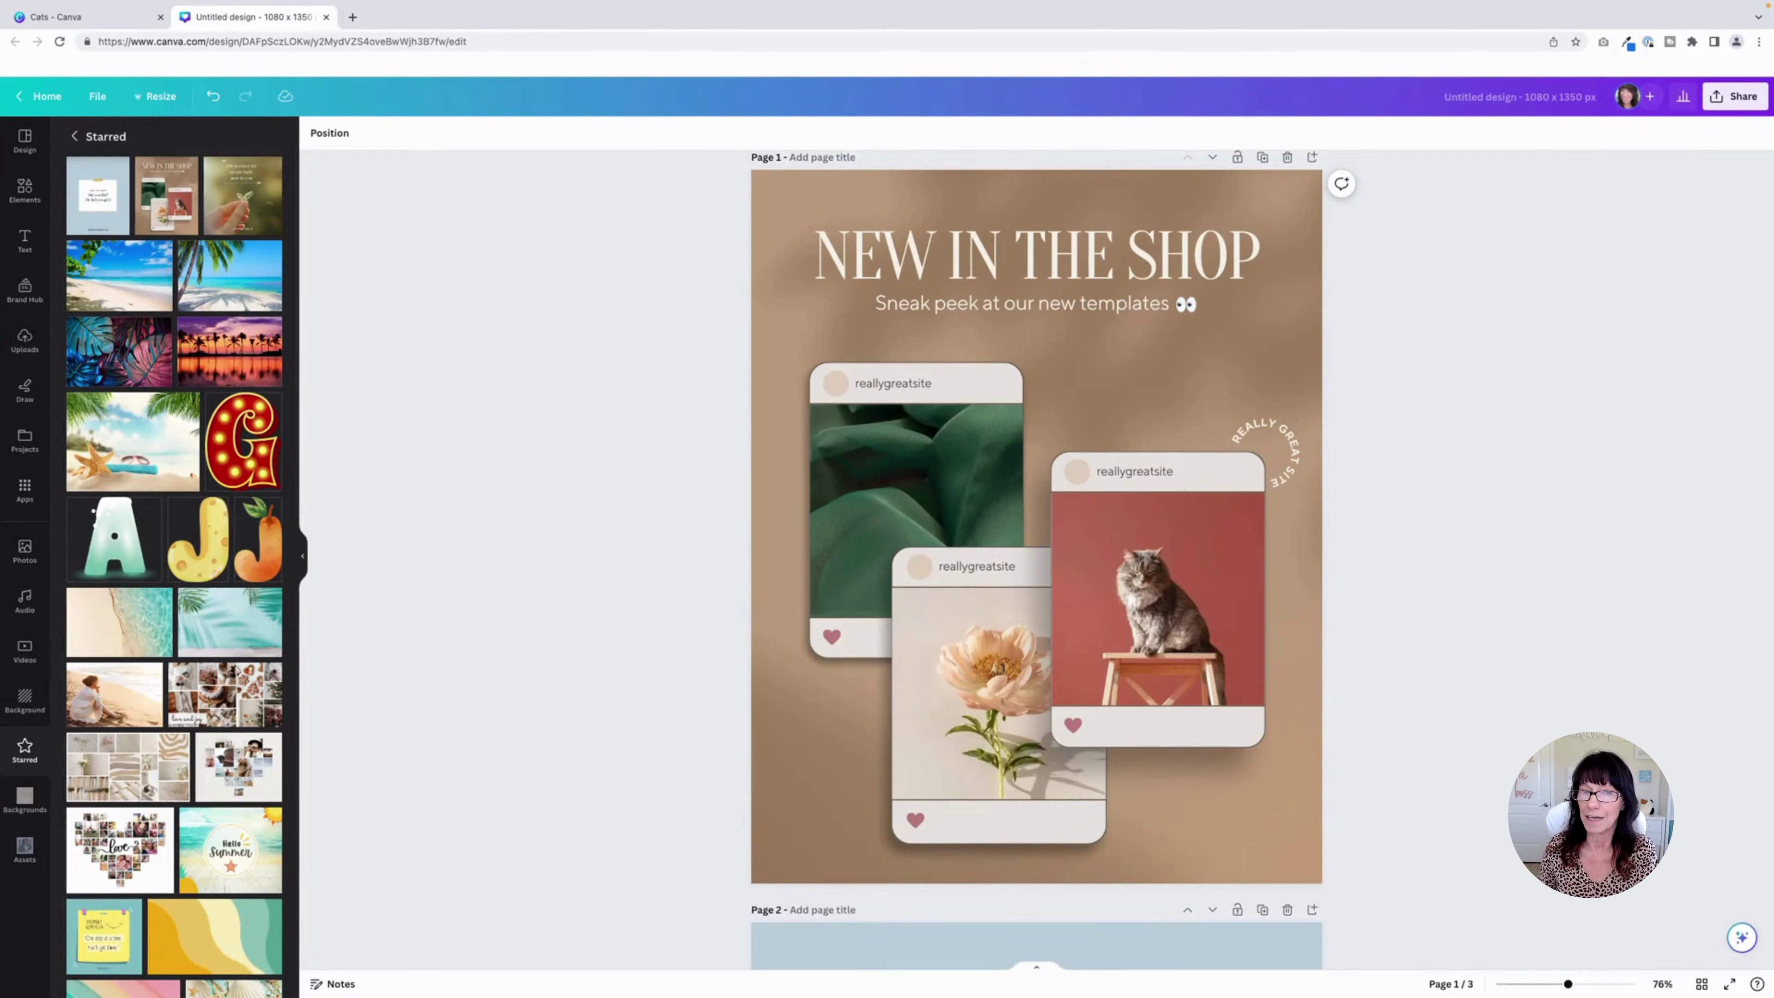
{"action": "left_click", "coordinate": [25, 191]}
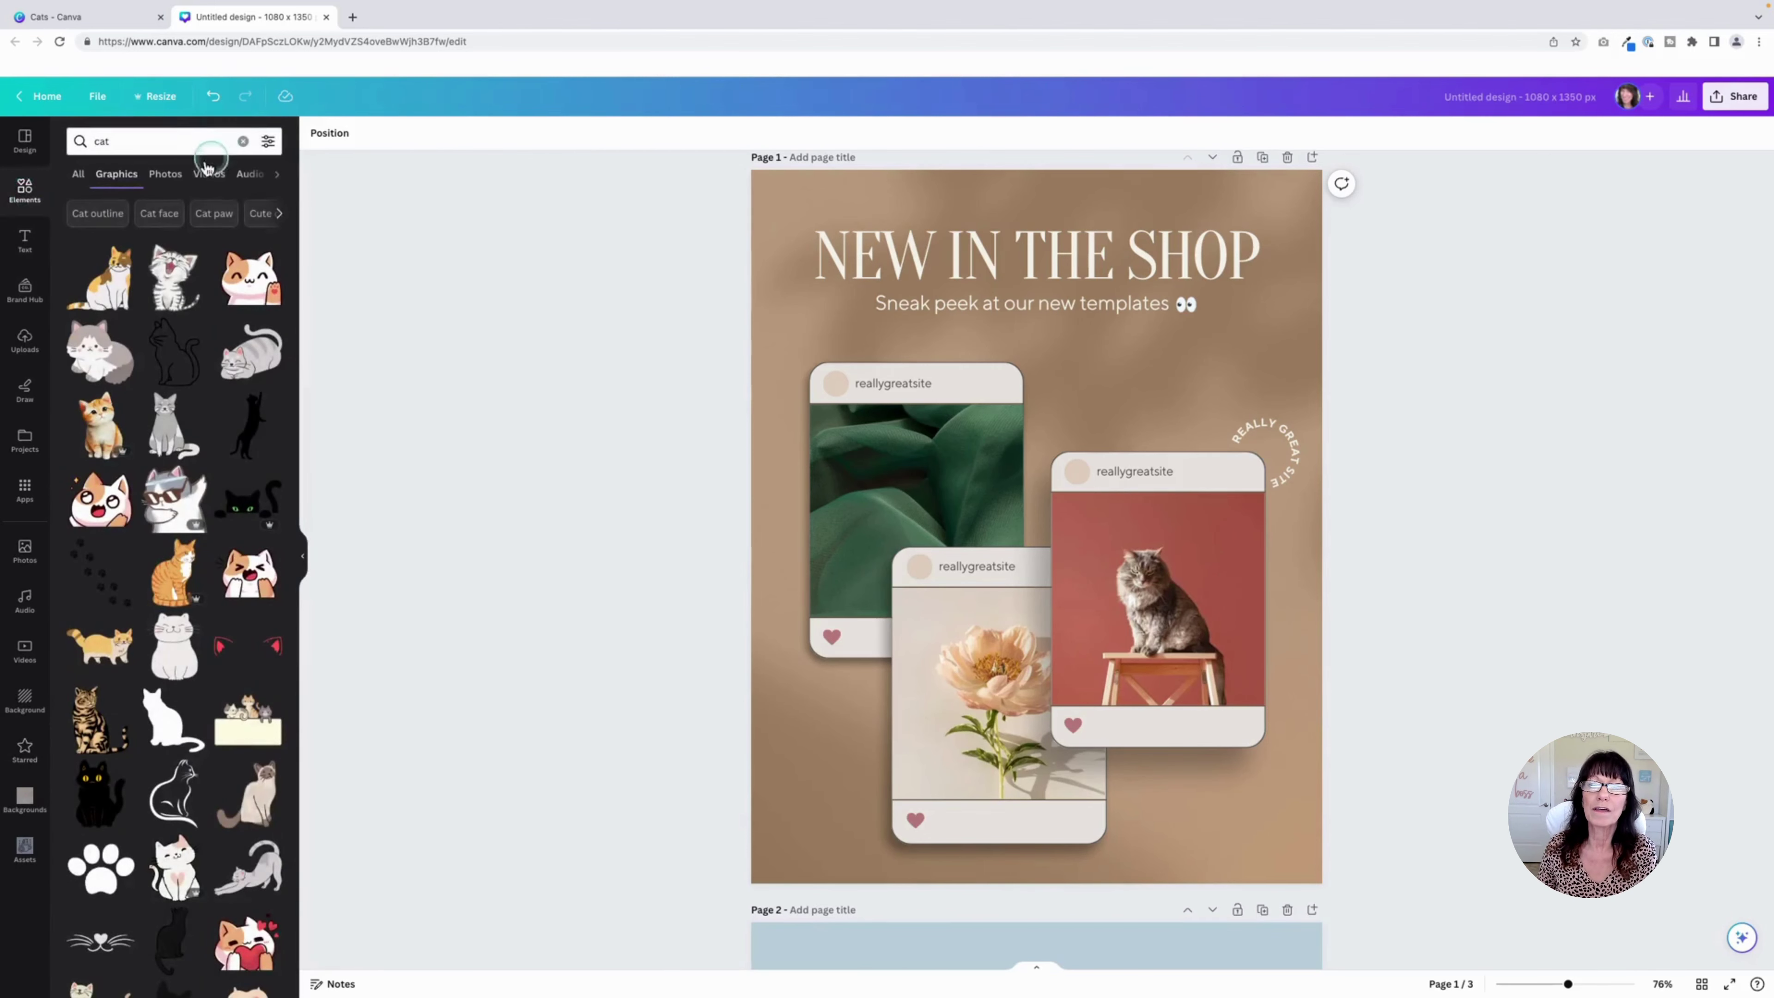
{"action": "left_click", "coordinate": [167, 176]}
{"action": "left_click", "coordinate": [242, 141]}
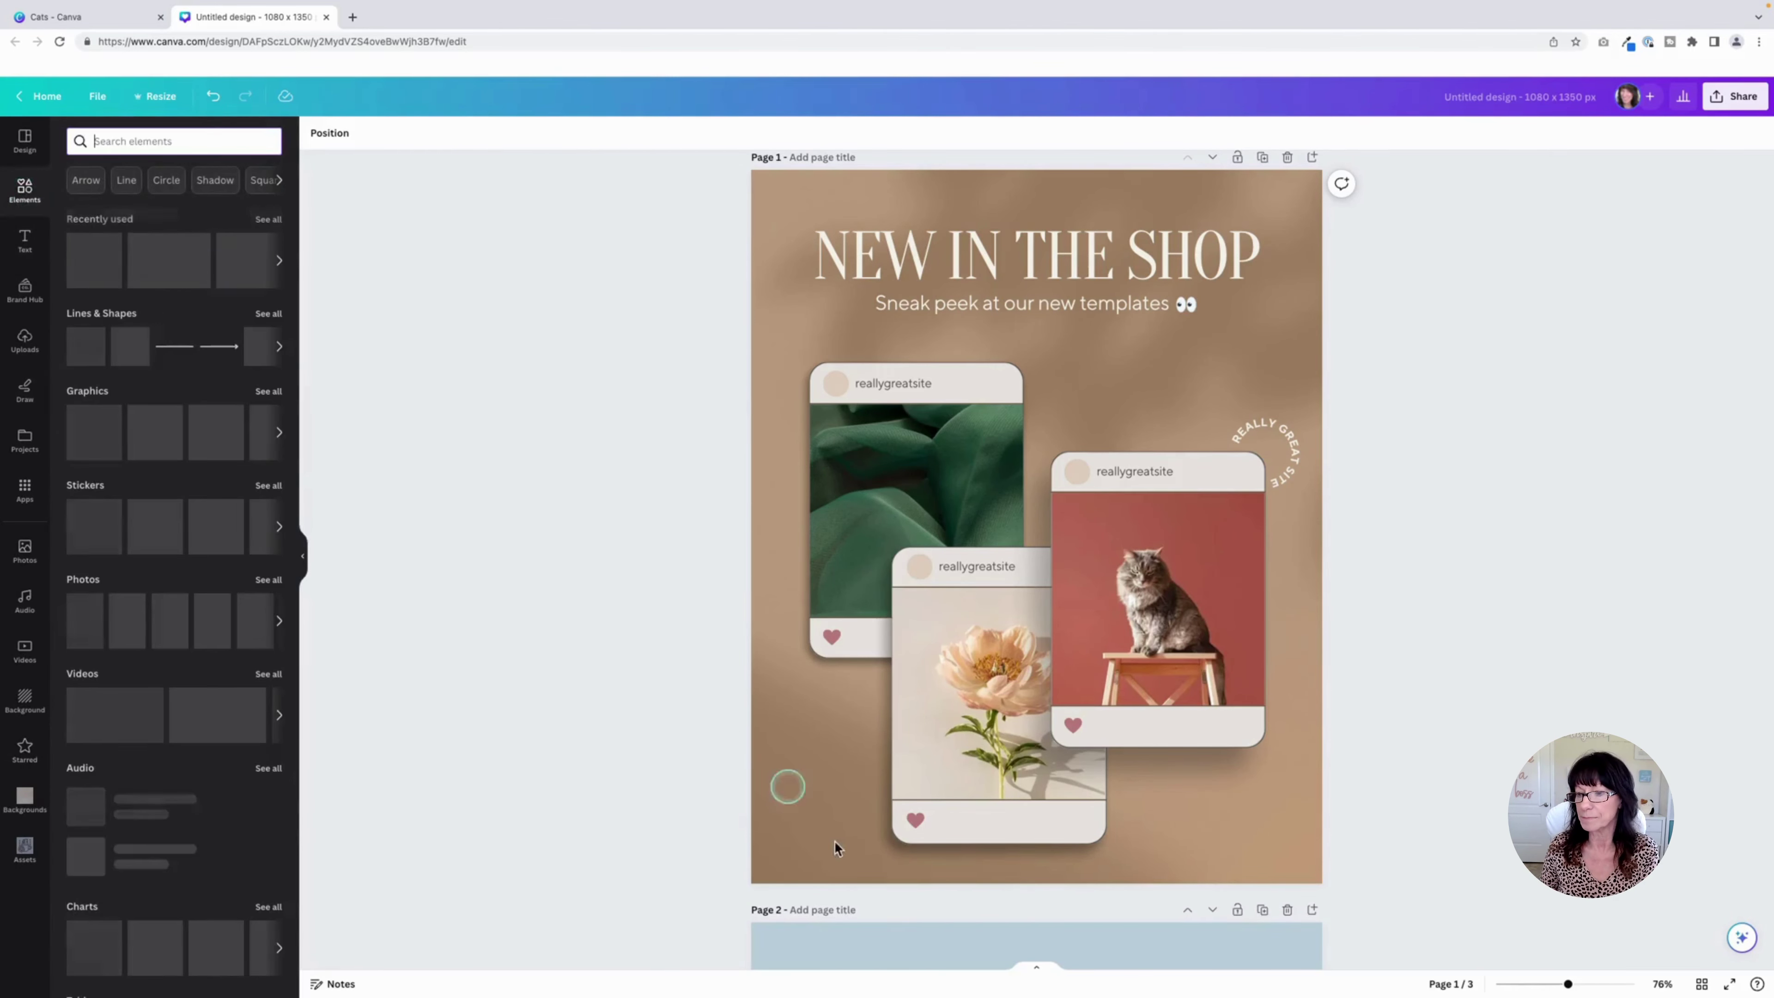
{"action": "left_click", "coordinate": [766, 824]}
{"action": "scroll", "coordinate": [765, 818], "scroll_direction": "down", "scroll_amount": 10}
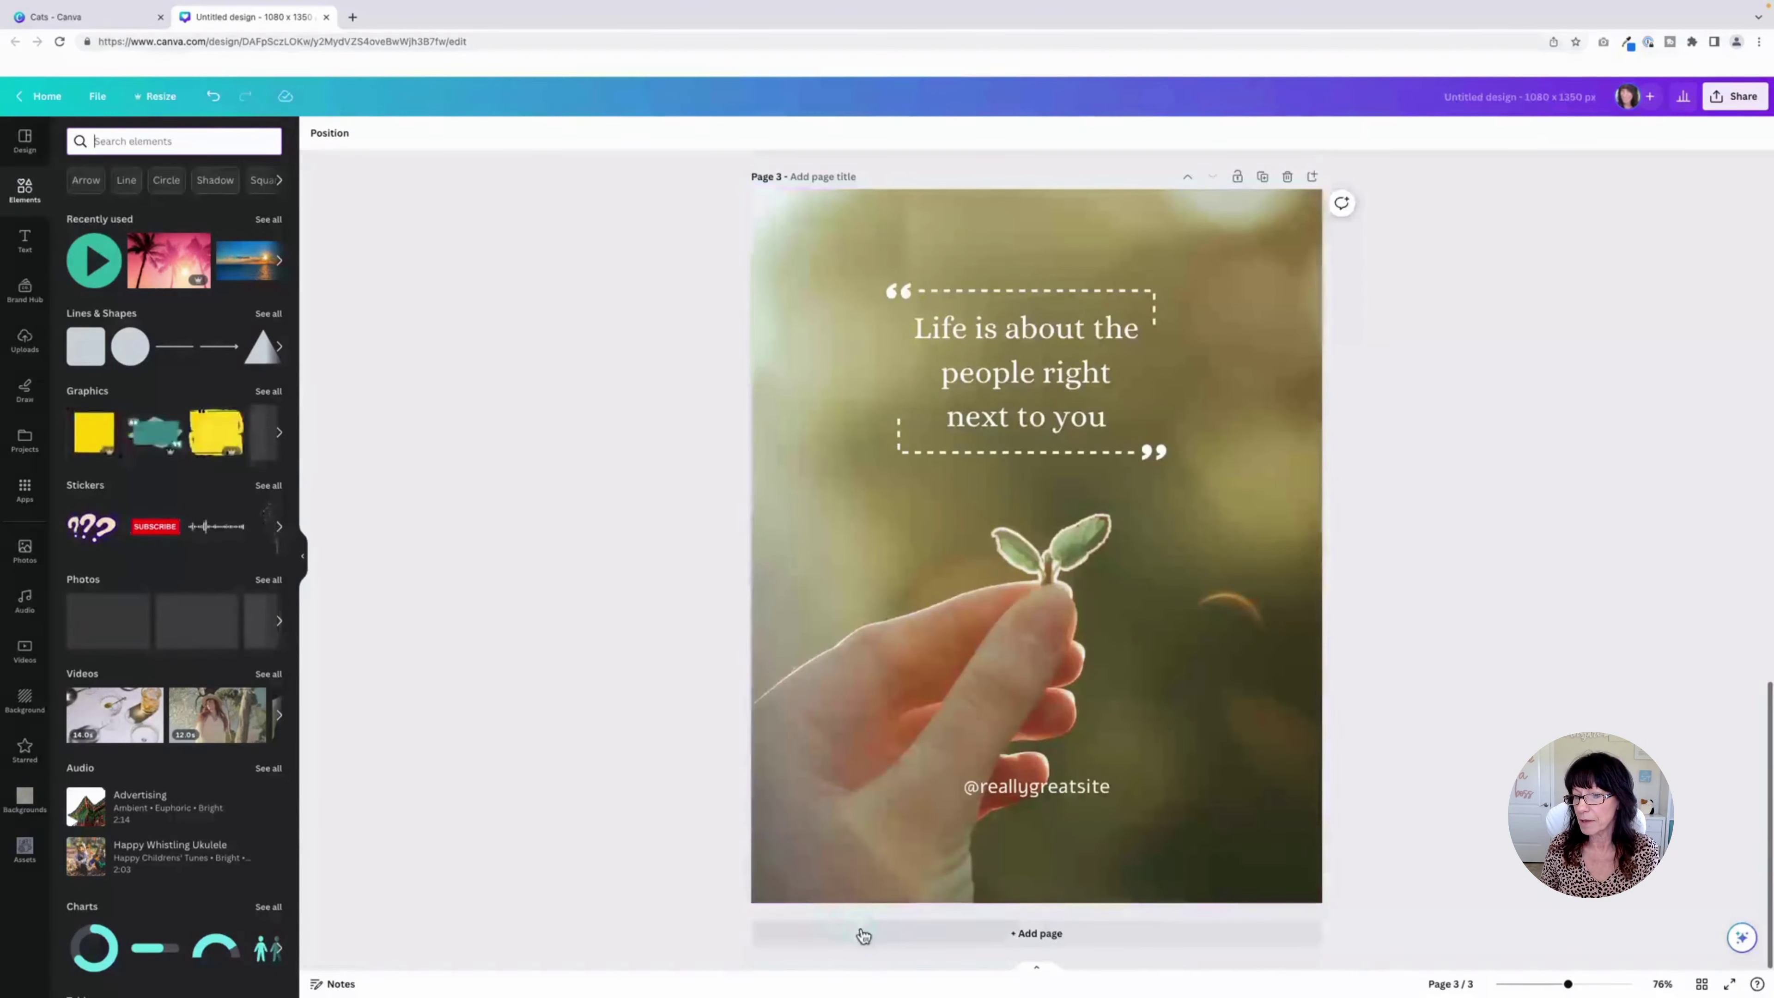
Add a blank fourth page and show 'beach' photos in Elements
{"action": "left_click", "coordinate": [873, 934]}
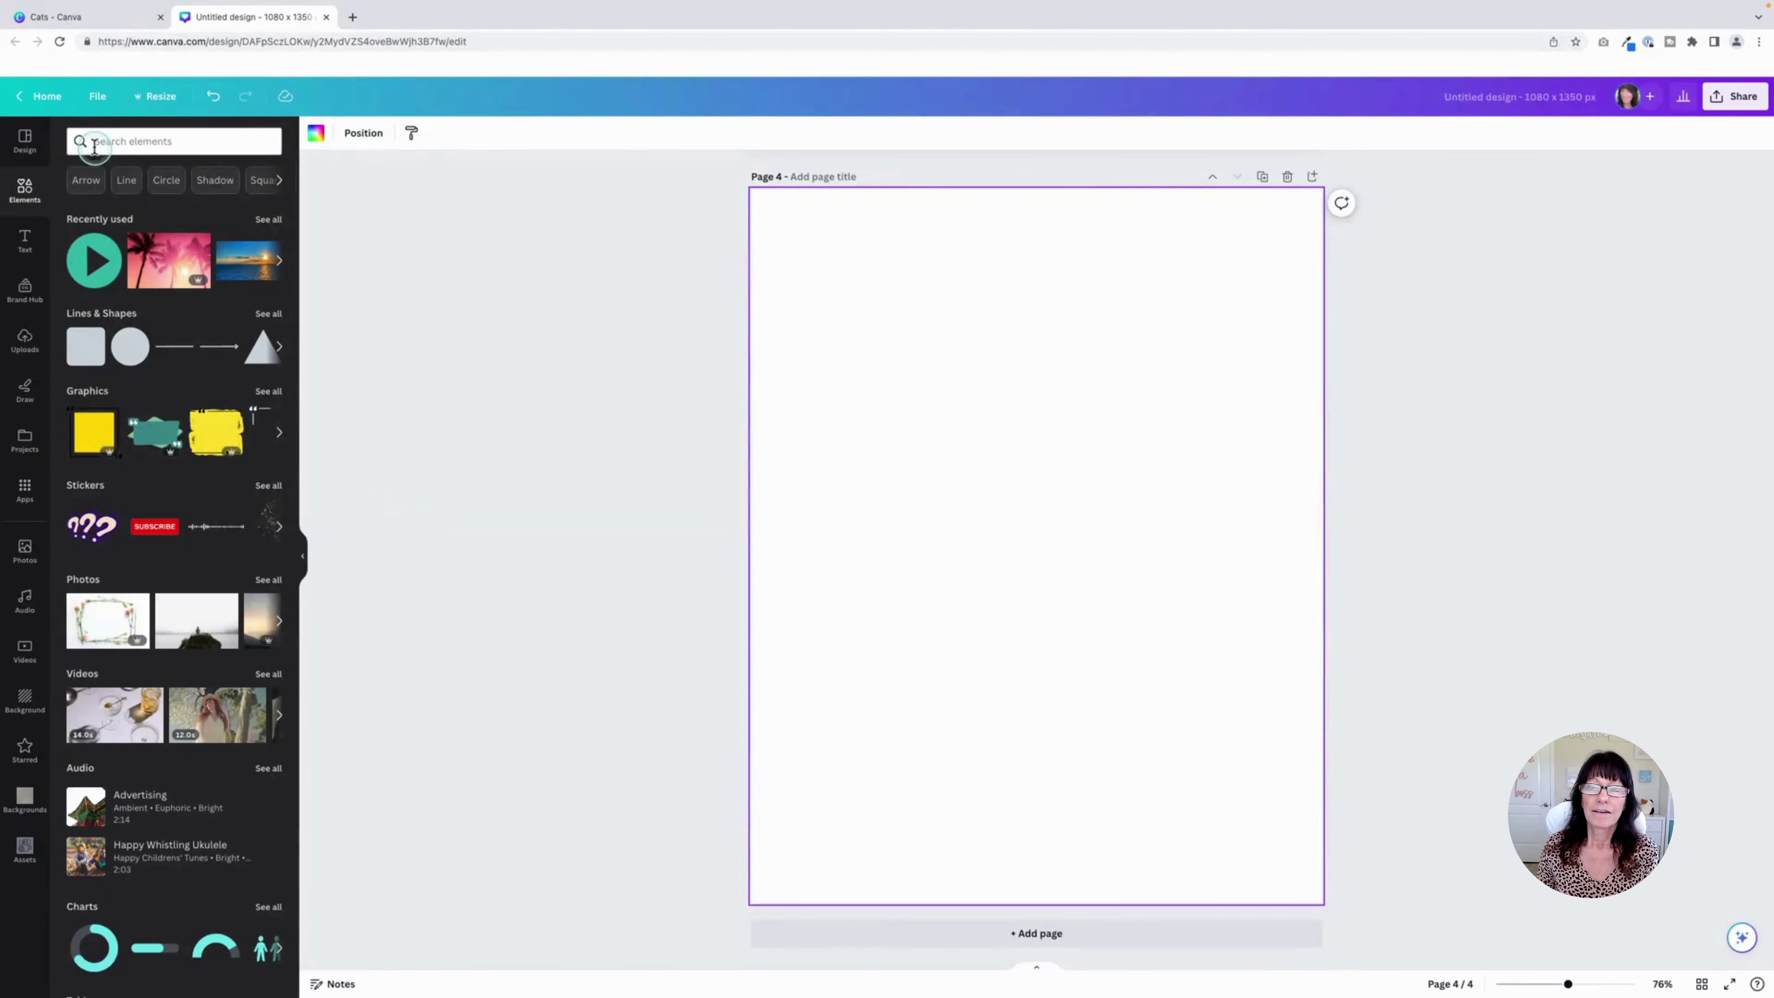
{"action": "left_click", "coordinate": [110, 142]}
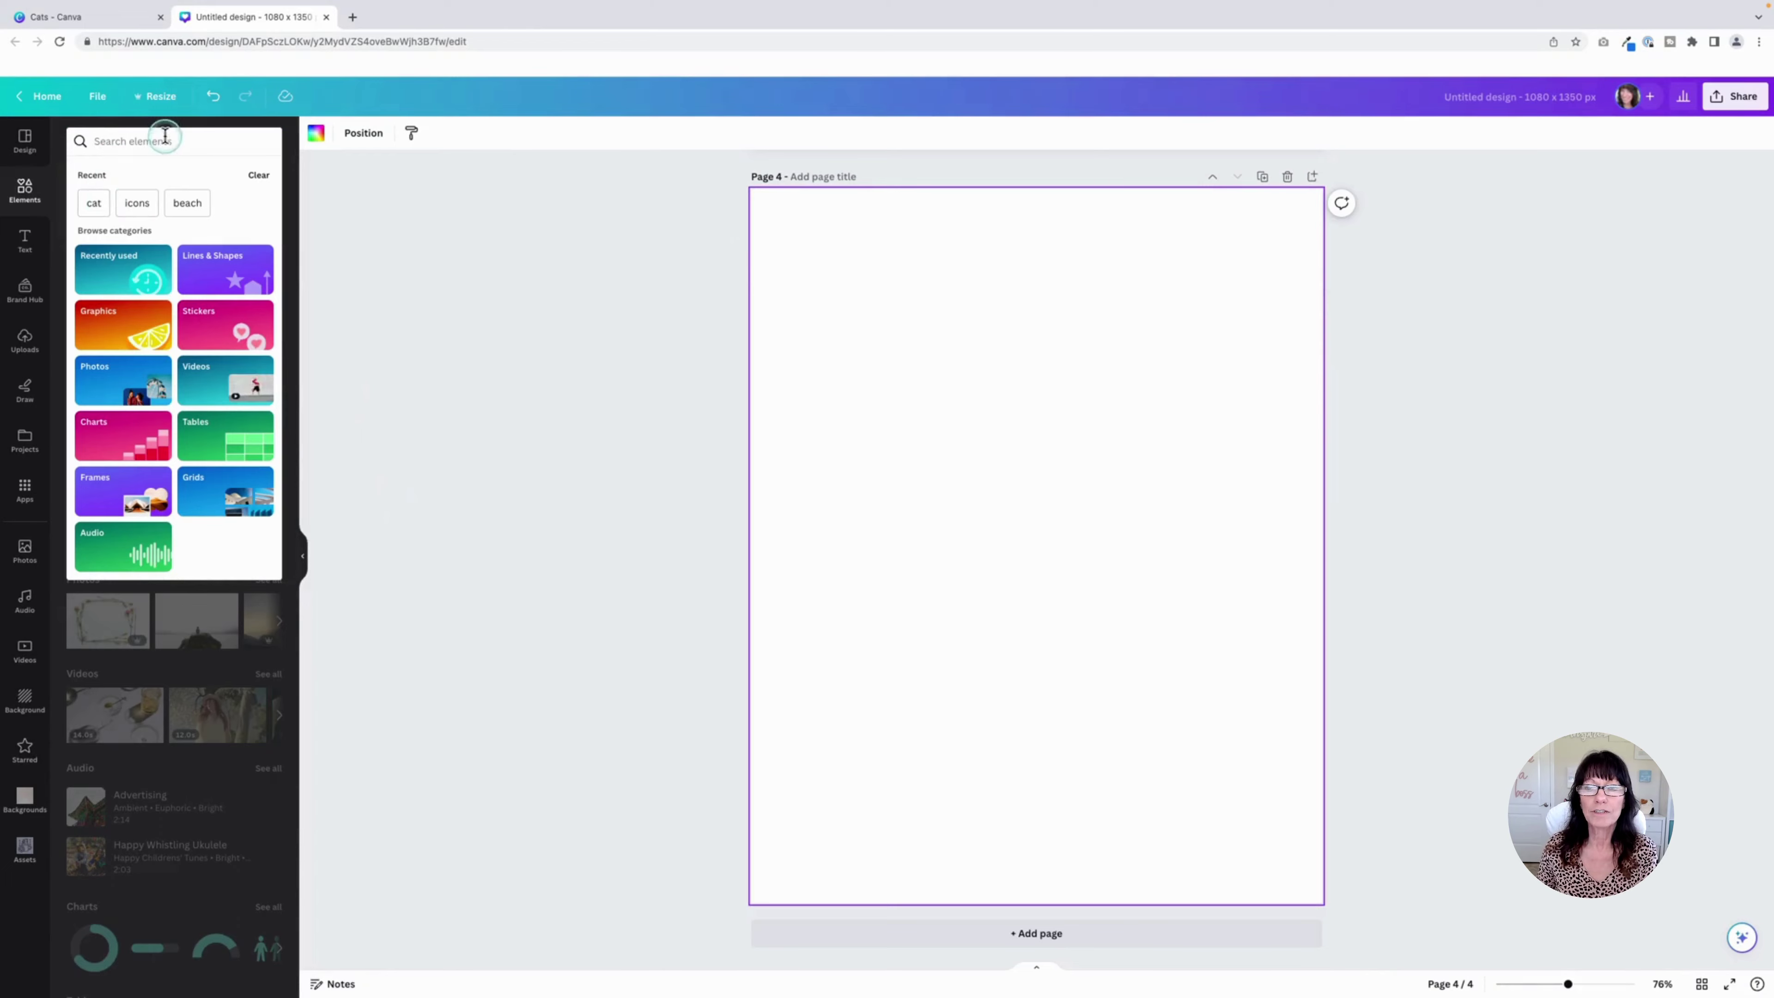
{"action": "left_click", "coordinate": [187, 203]}
{"action": "left_click", "coordinate": [172, 175]}
Browse the beach photos, then switch to the Cats - Canva tab
{"action": "scroll", "coordinate": [225, 405], "scroll_direction": "down", "scroll_amount": 3}
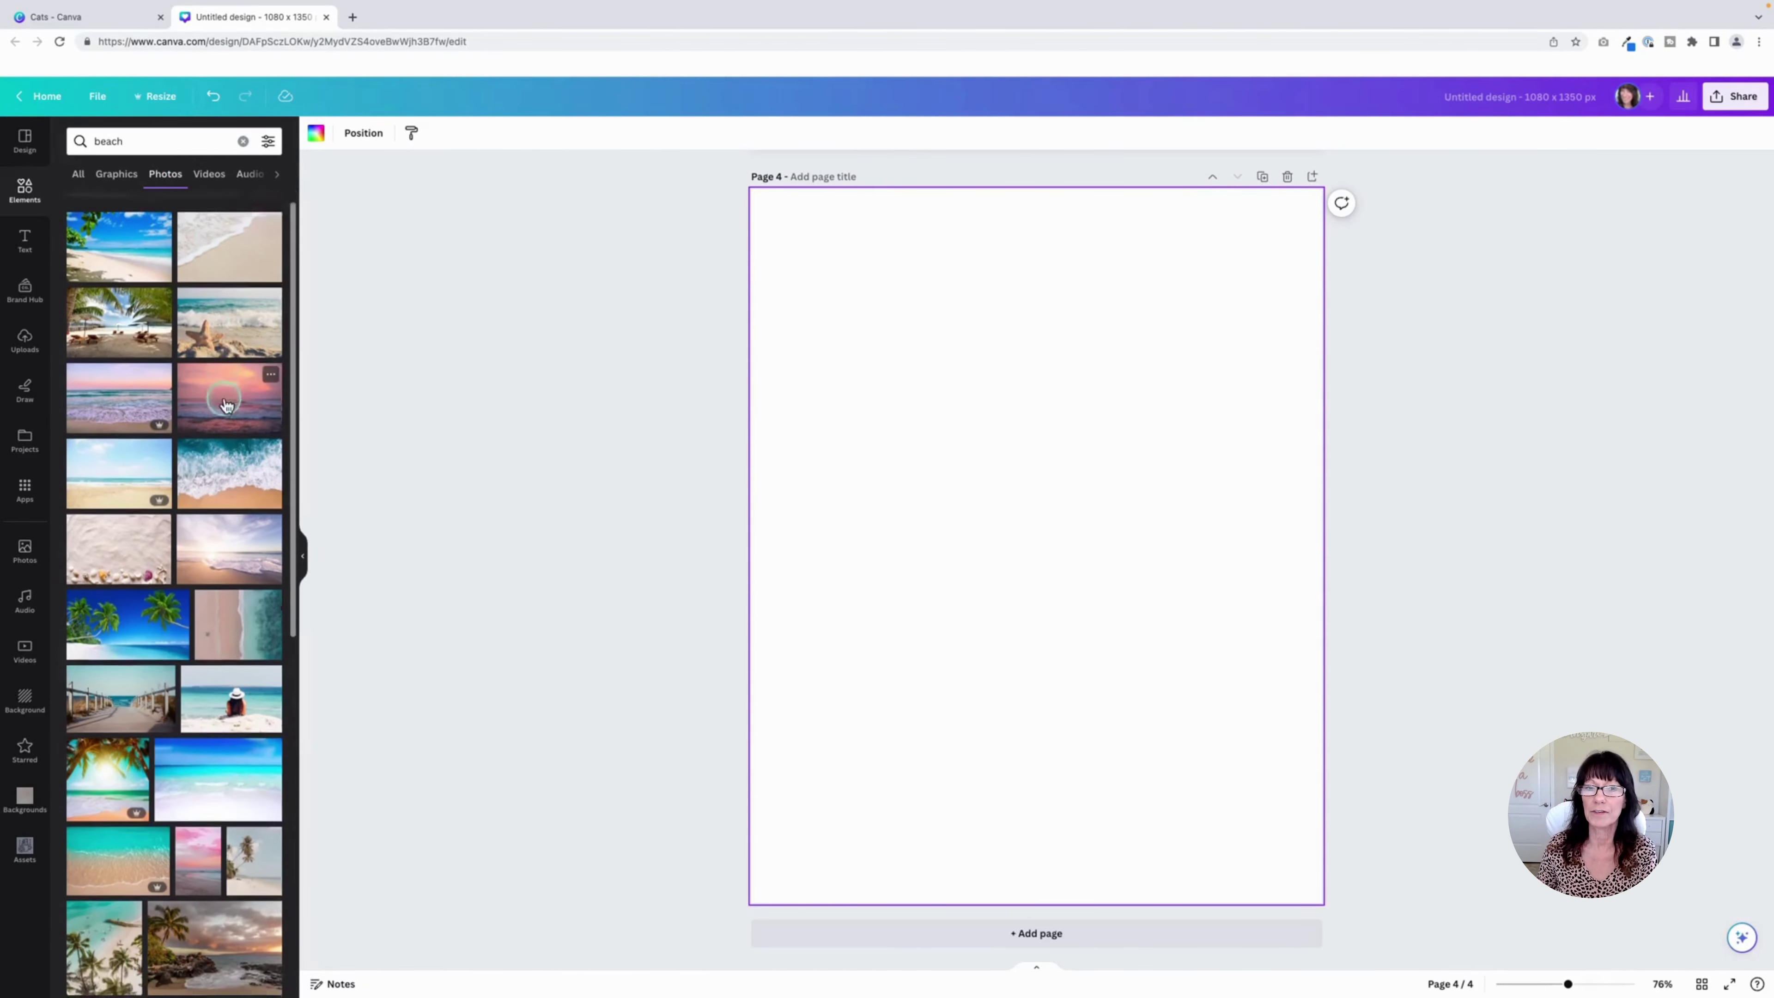
{"action": "scroll", "coordinate": [225, 405], "scroll_direction": "up", "scroll_amount": 3}
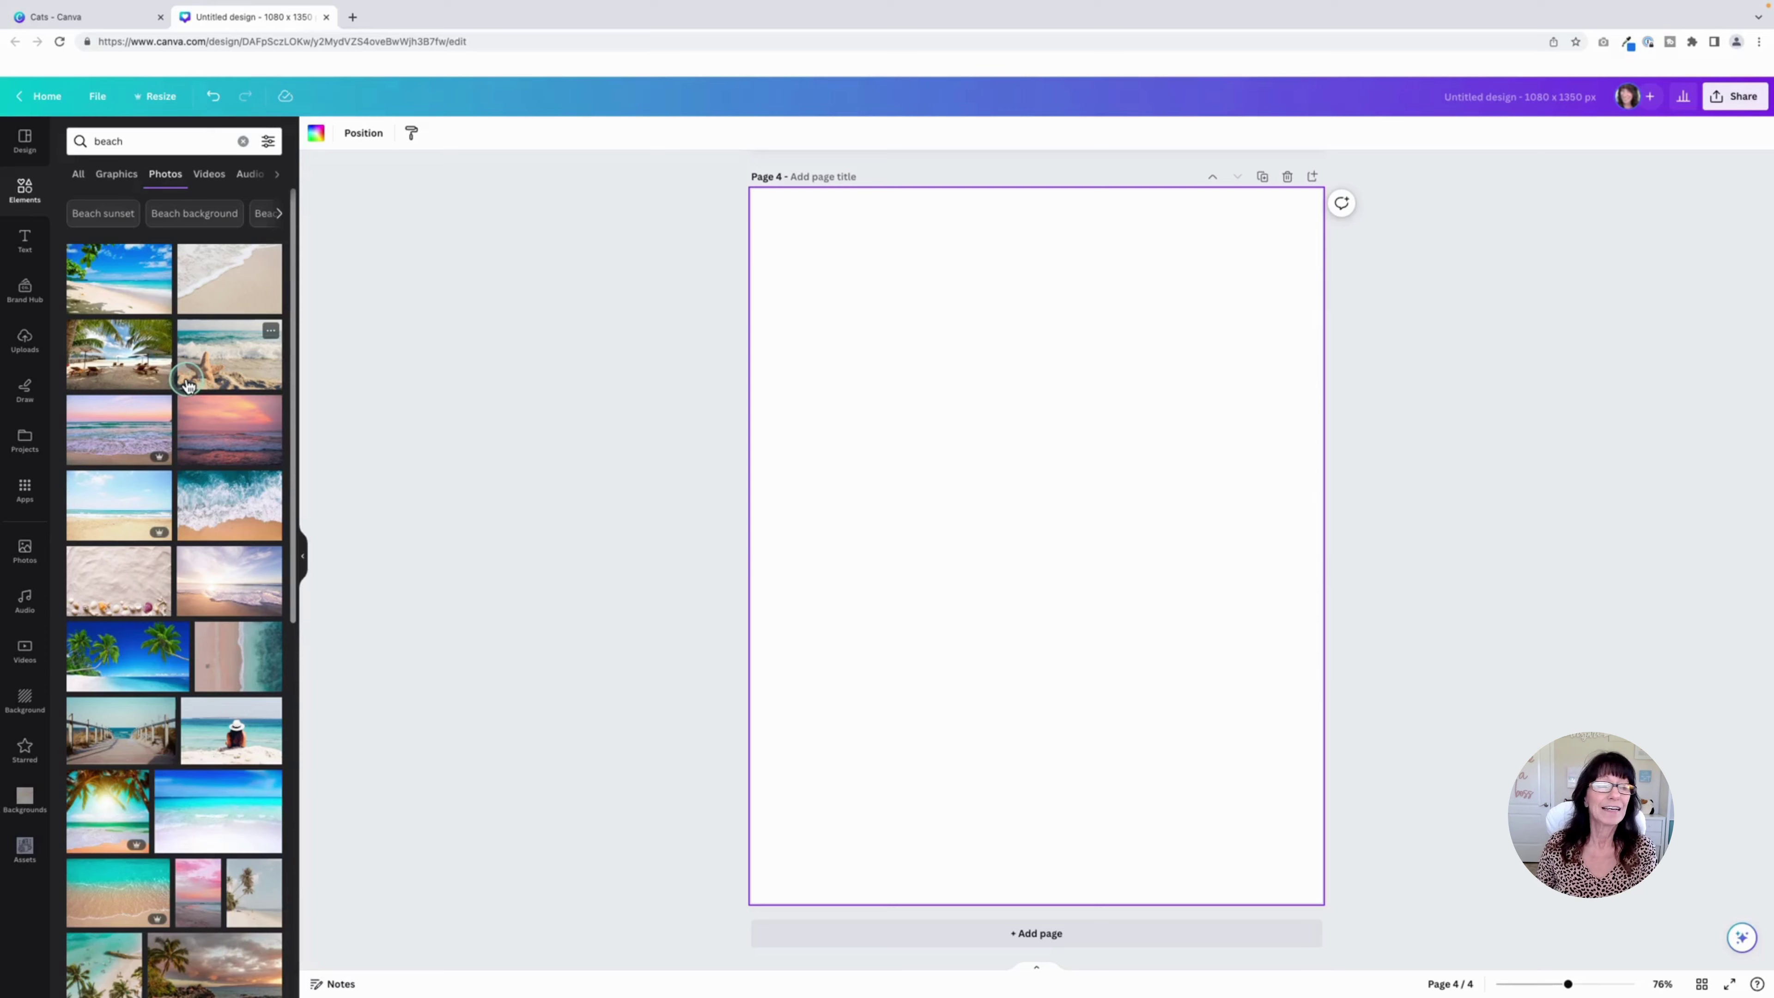
{"action": "scroll", "coordinate": [187, 383], "scroll_direction": "down", "scroll_amount": 5}
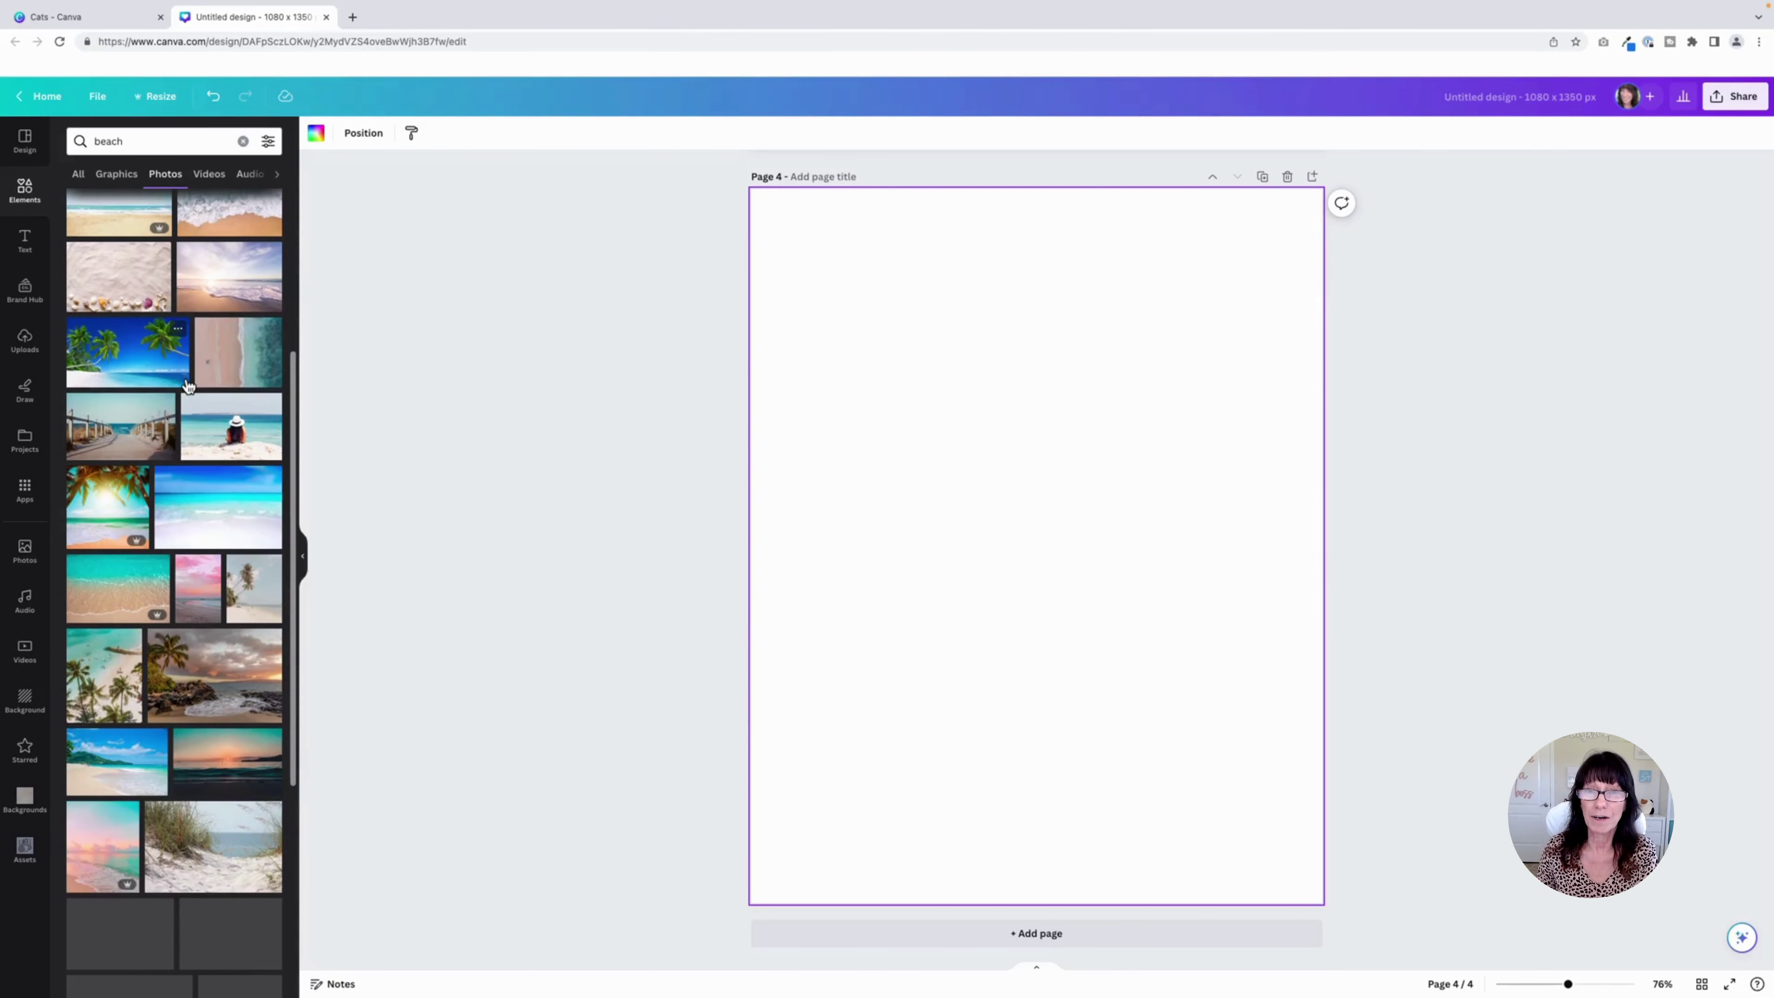
{"action": "scroll", "coordinate": [189, 387], "scroll_direction": "up", "scroll_amount": 5}
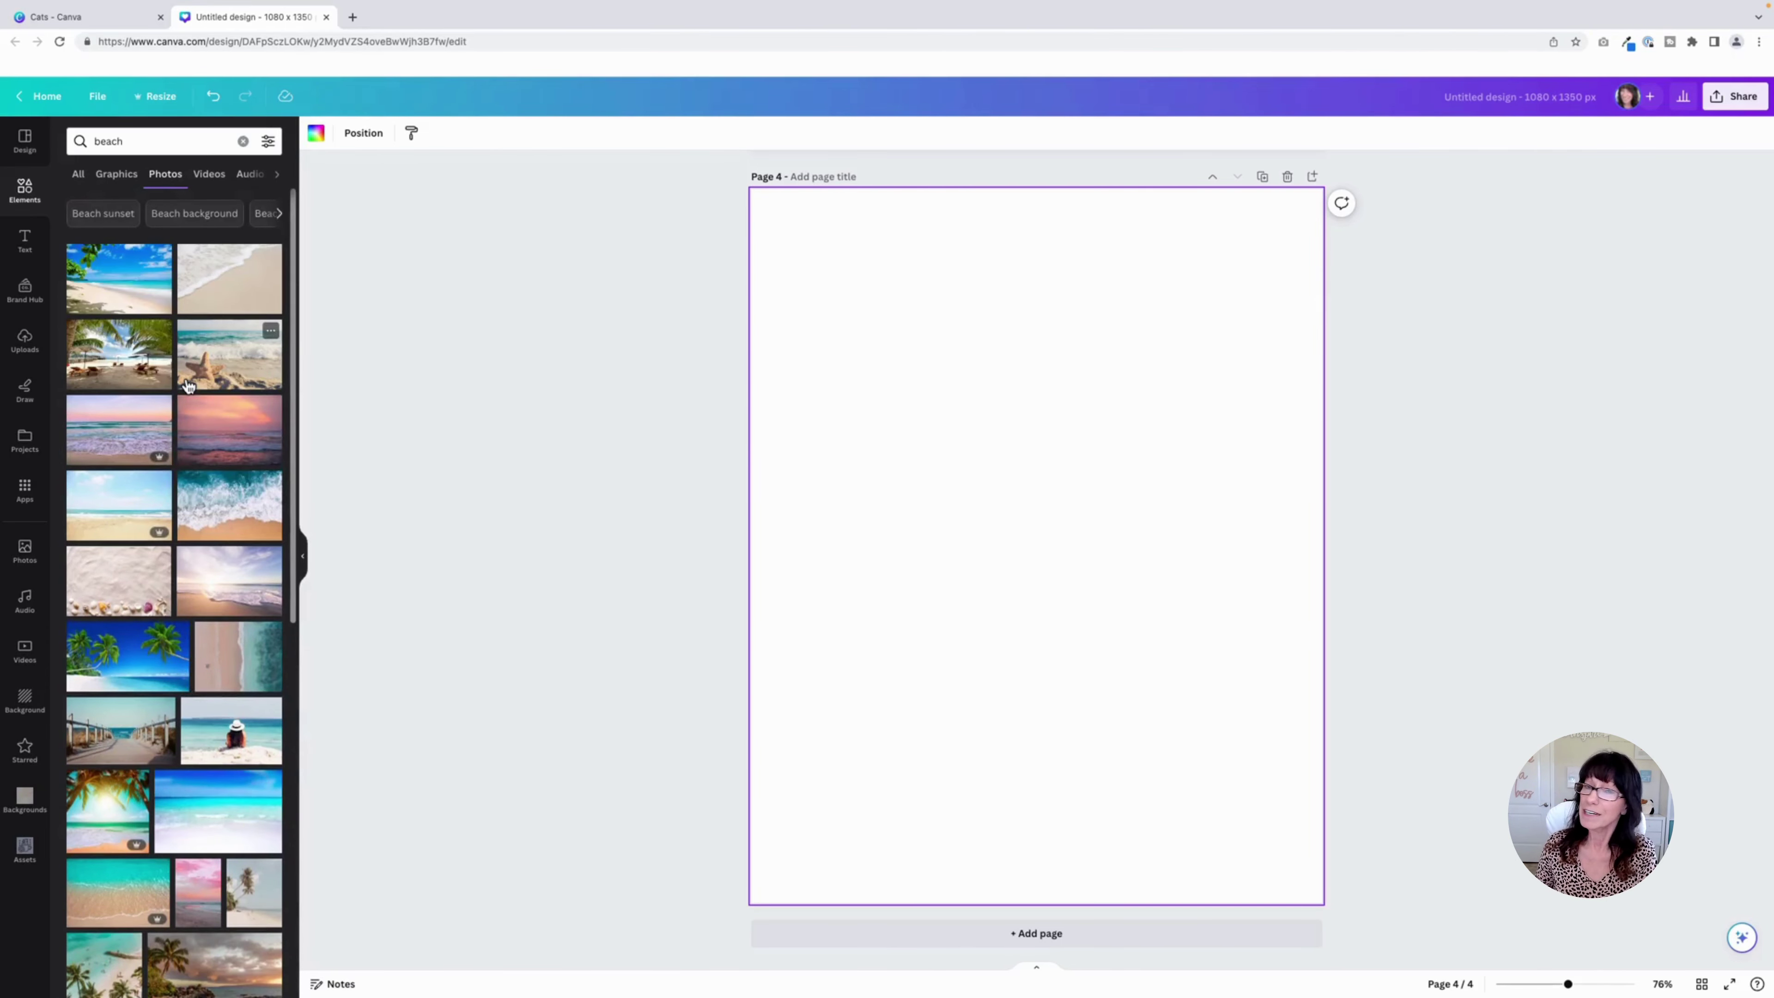
{"action": "left_click", "coordinate": [154, 383]}
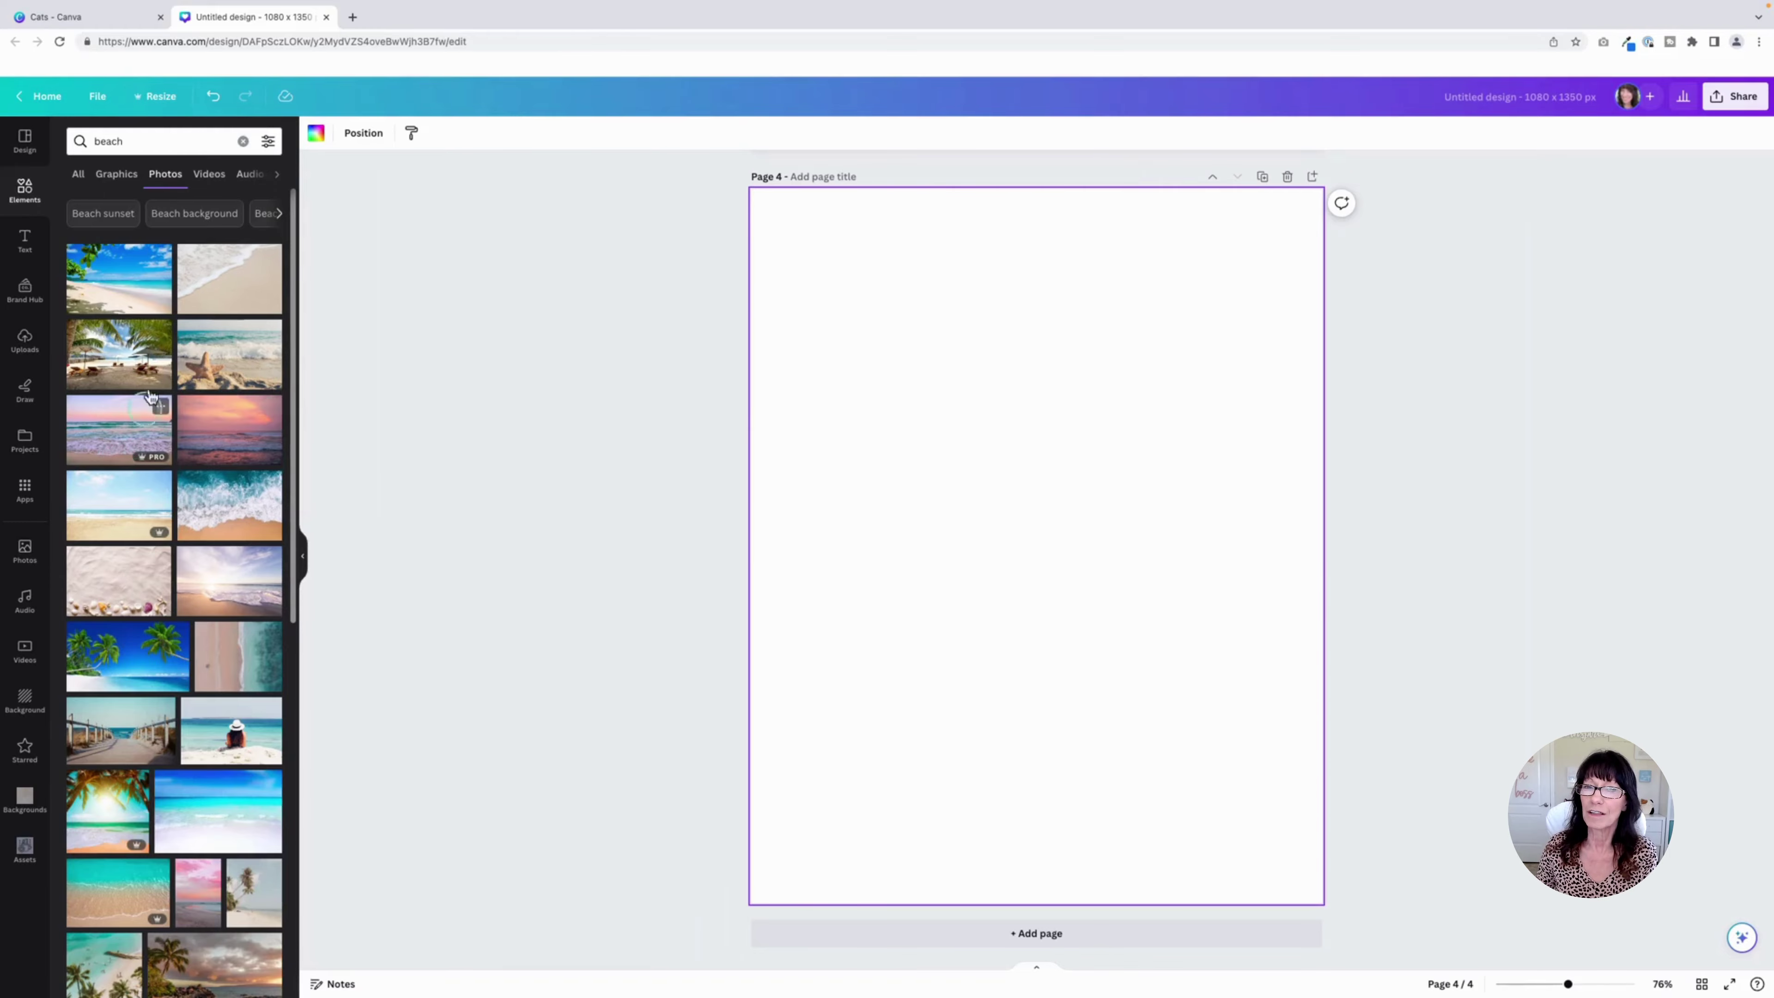
{"action": "left_click", "coordinate": [78, 17]}
Go from the Canva home page through Templates to the Discover photos library
{"action": "left_click", "coordinate": [75, 105]}
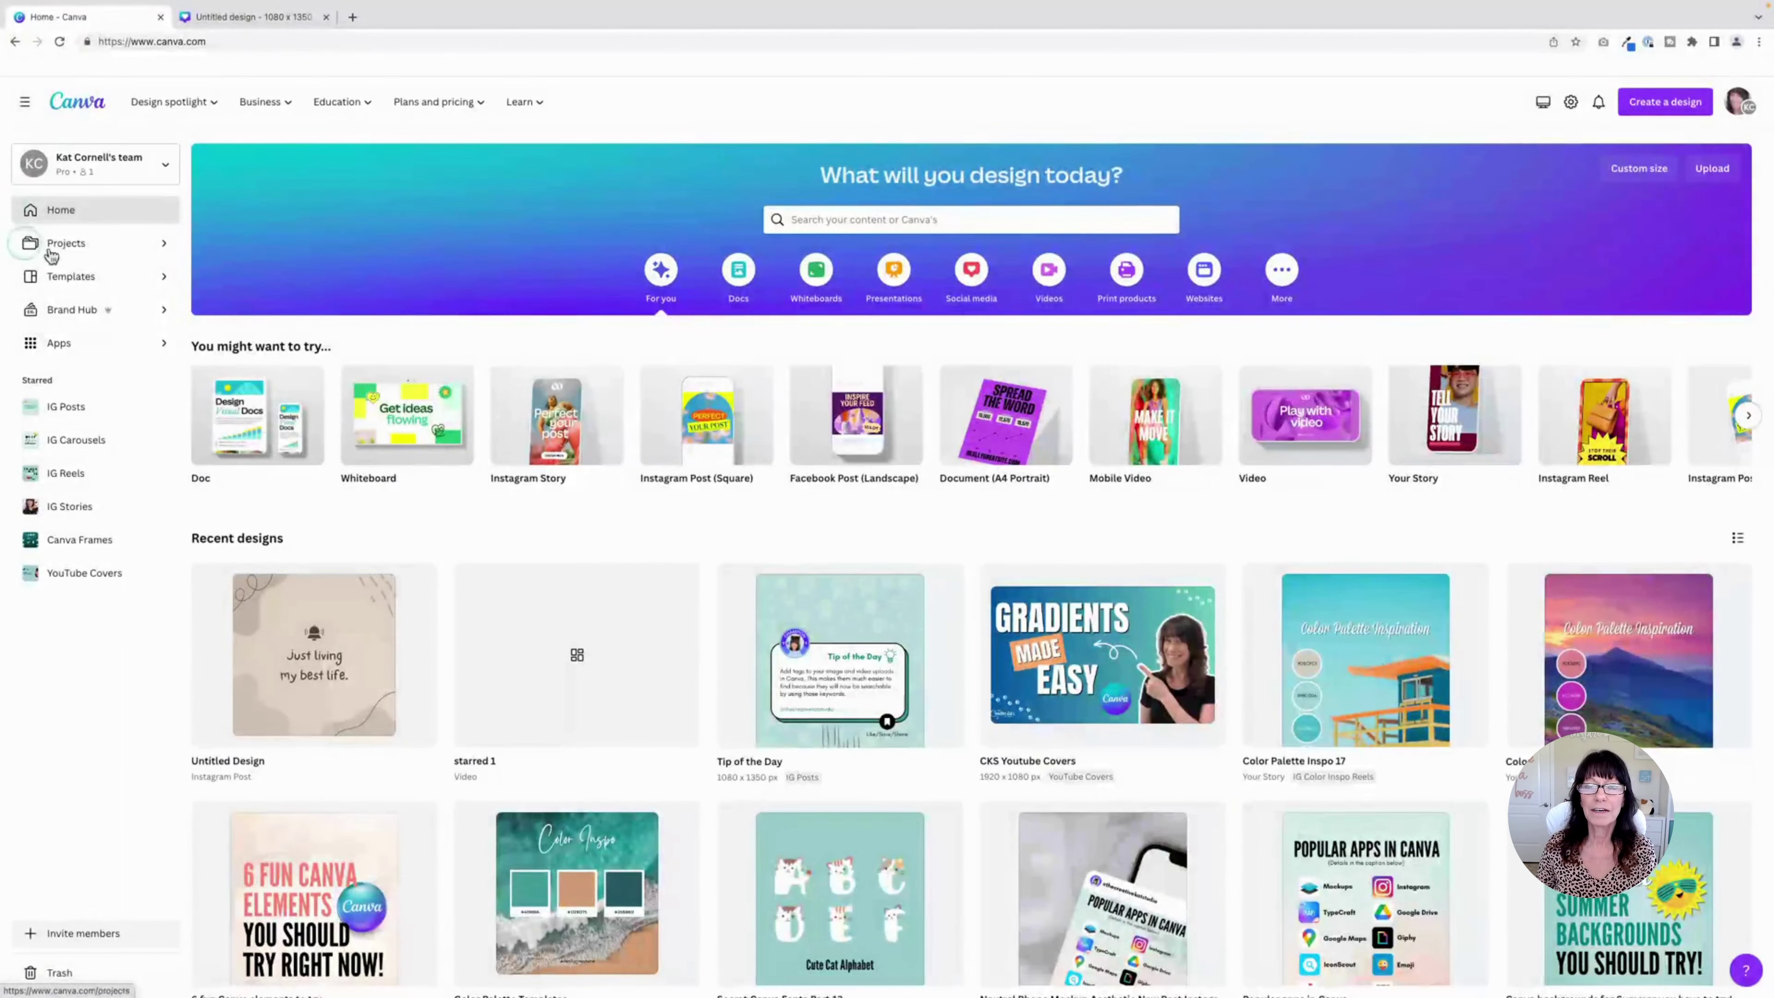
{"action": "left_click", "coordinate": [99, 278]}
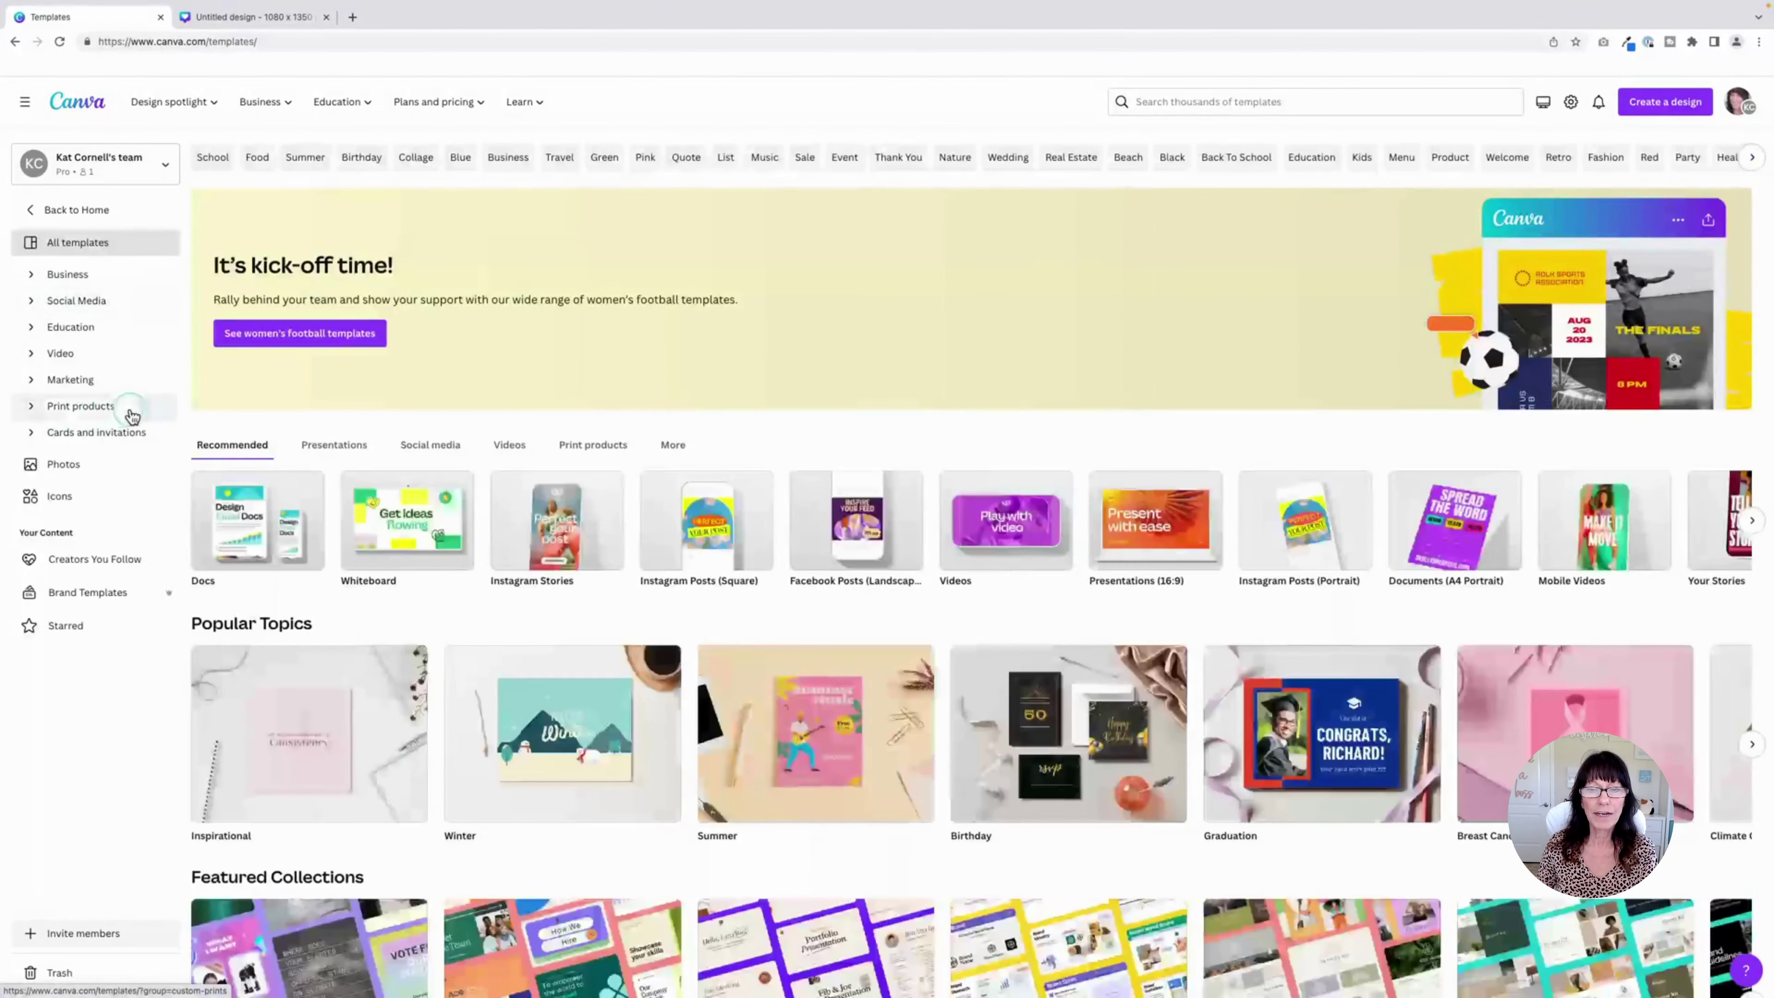
{"action": "left_click", "coordinate": [119, 468]}
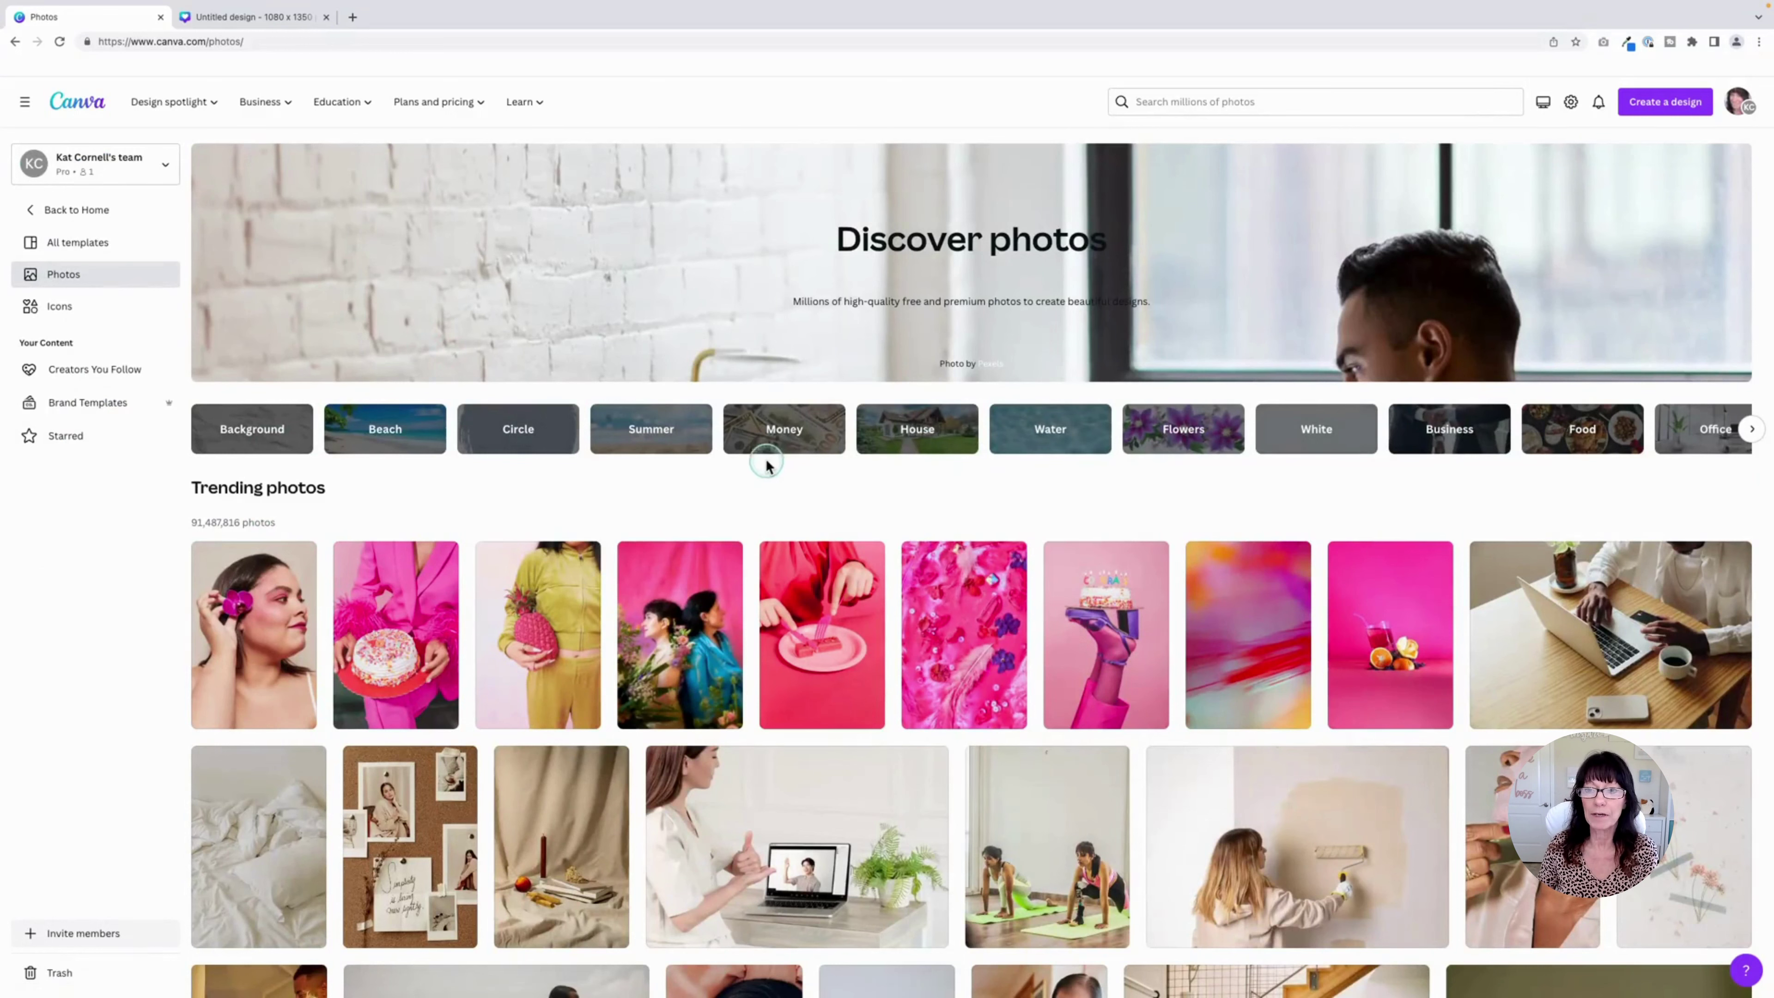
Open the Beach photo category and look through its results
{"action": "left_click", "coordinate": [394, 430]}
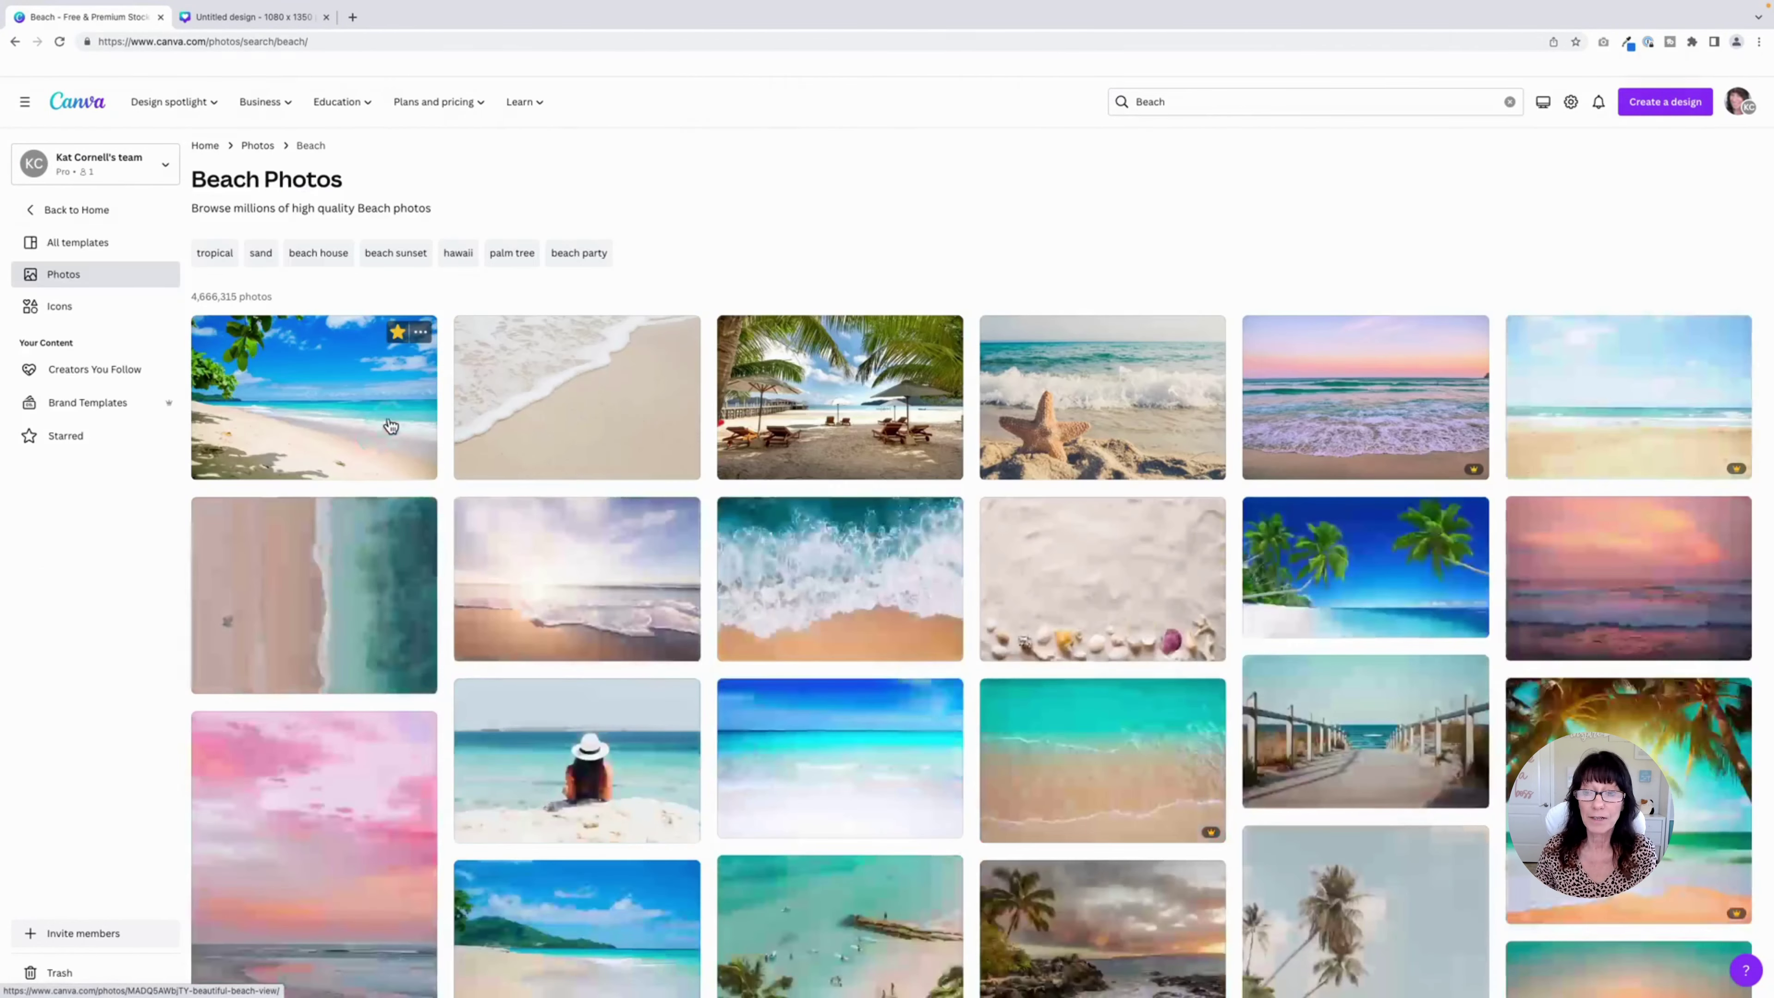
{"action": "scroll", "coordinate": [391, 426], "scroll_direction": "down", "scroll_amount": 7}
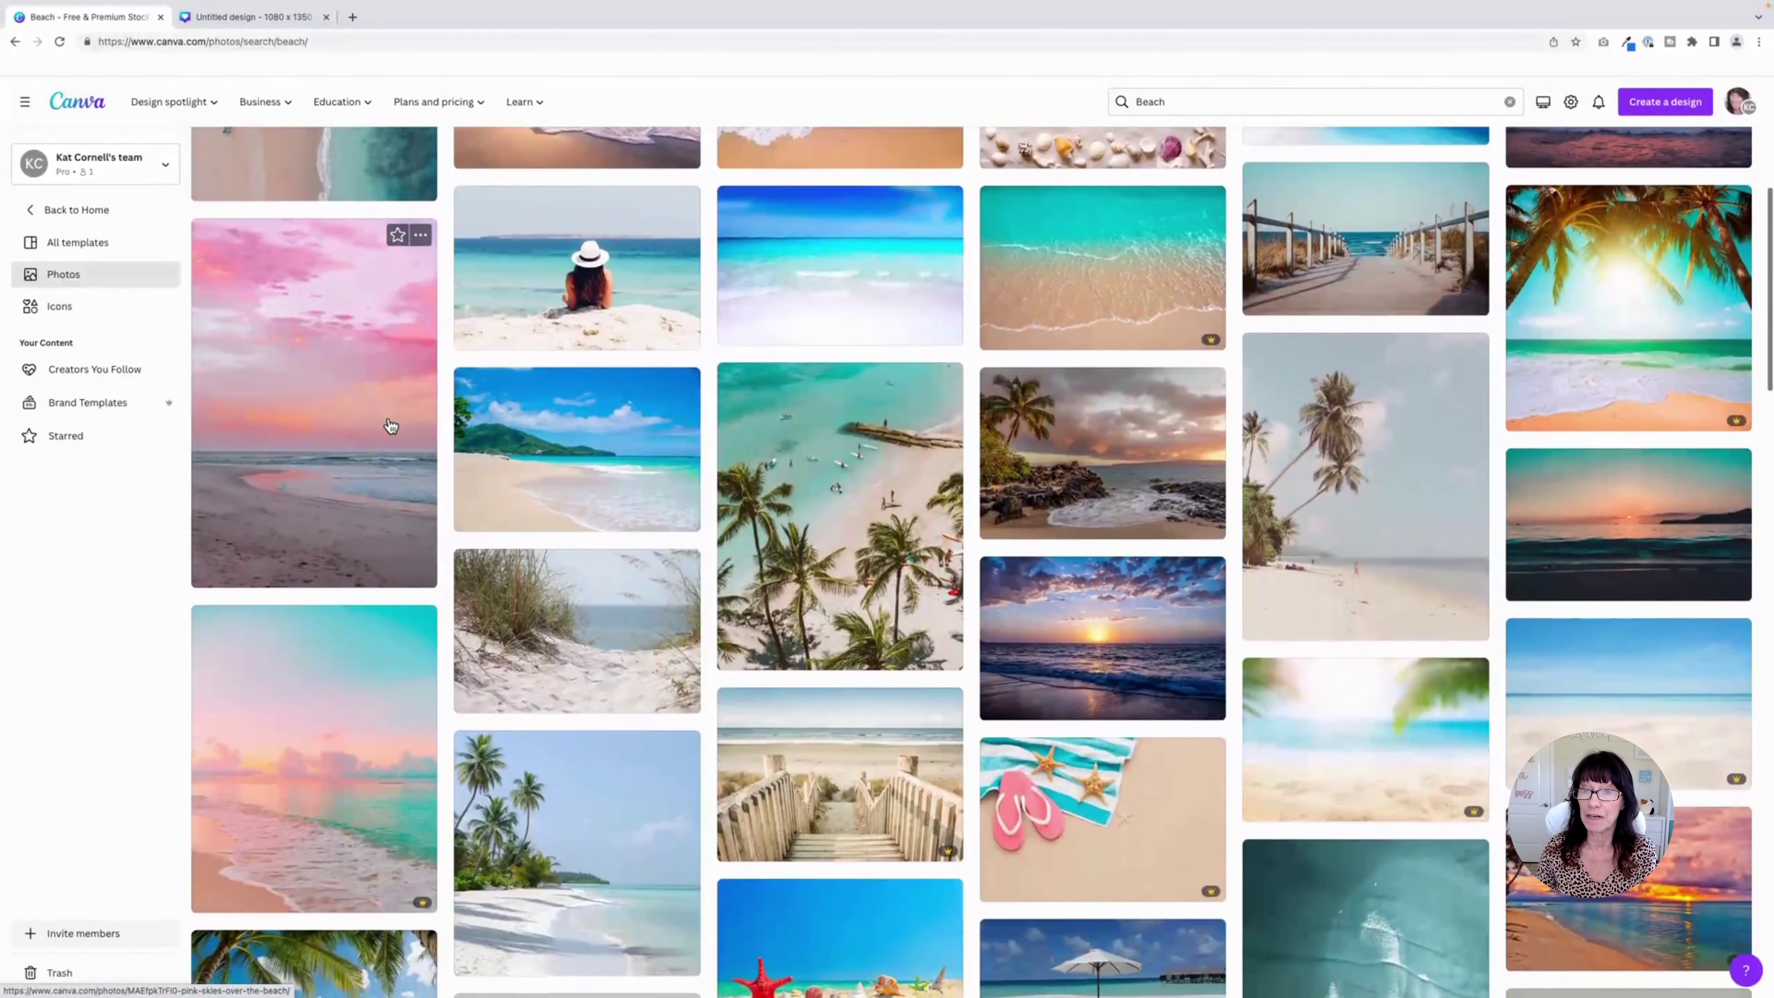
{"action": "scroll", "coordinate": [392, 426], "scroll_direction": "up", "scroll_amount": 7}
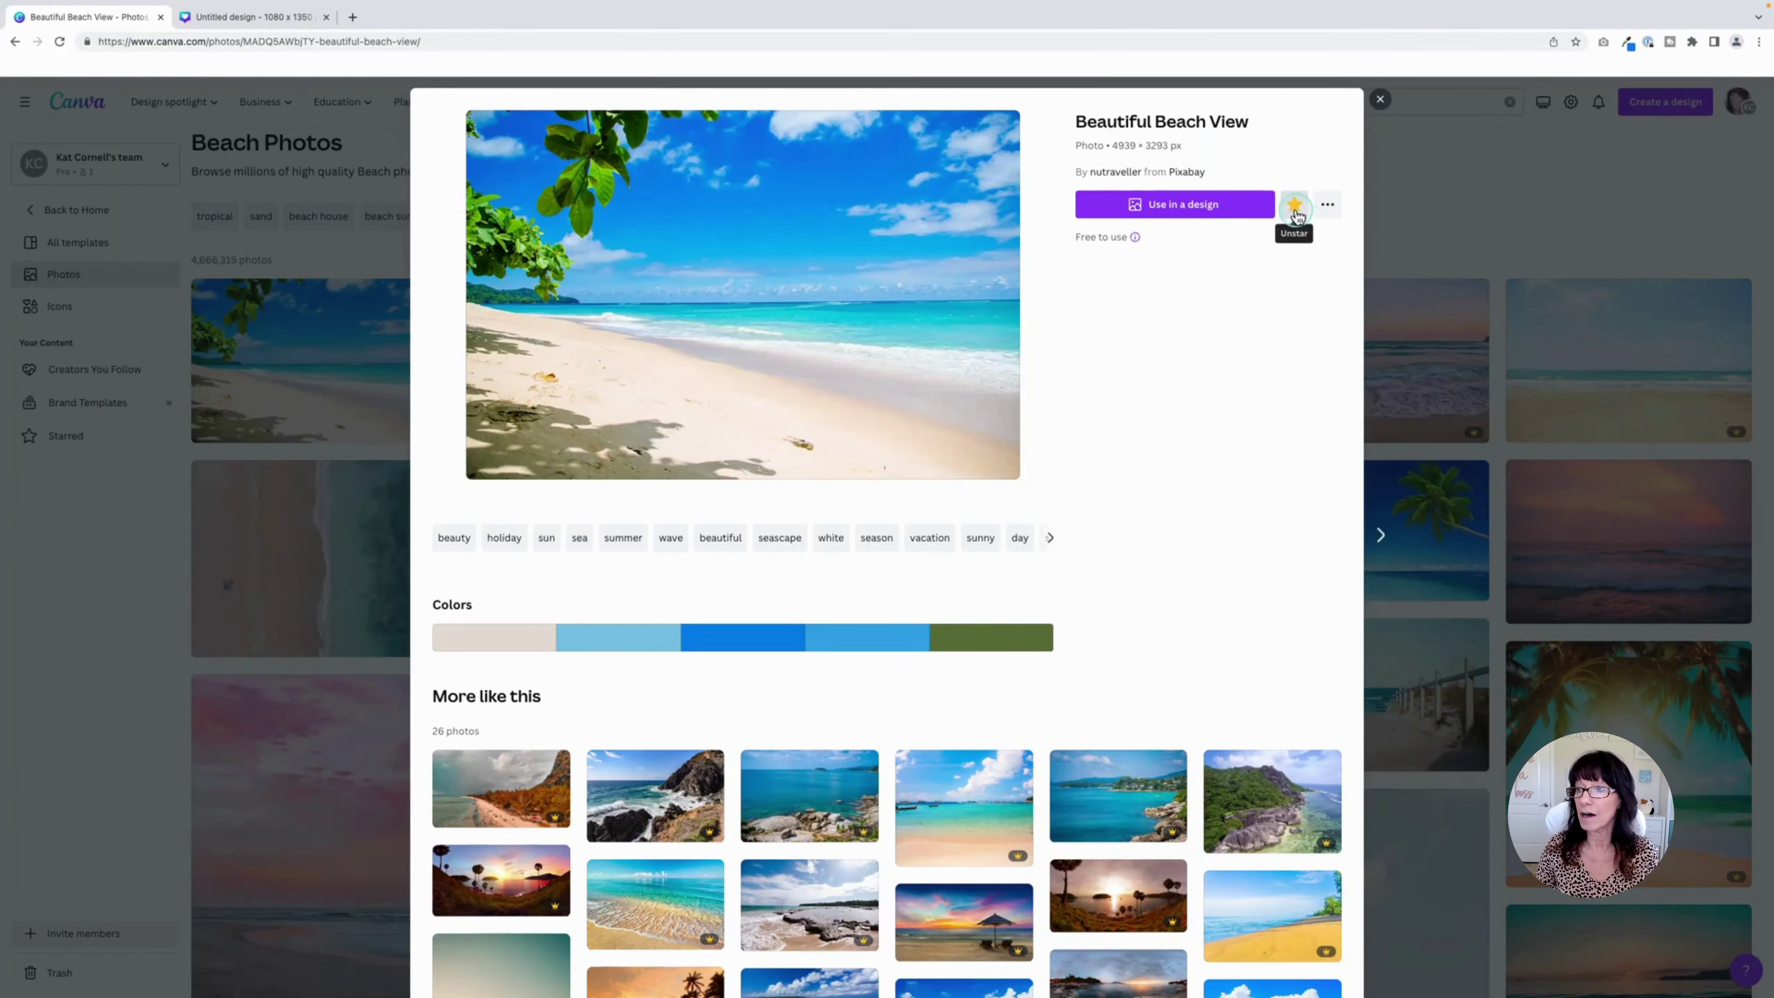
Check the Beautiful Beach View photo's ••• options without choosing any, then inspect its colour palette
{"action": "left_click", "coordinate": [1327, 207]}
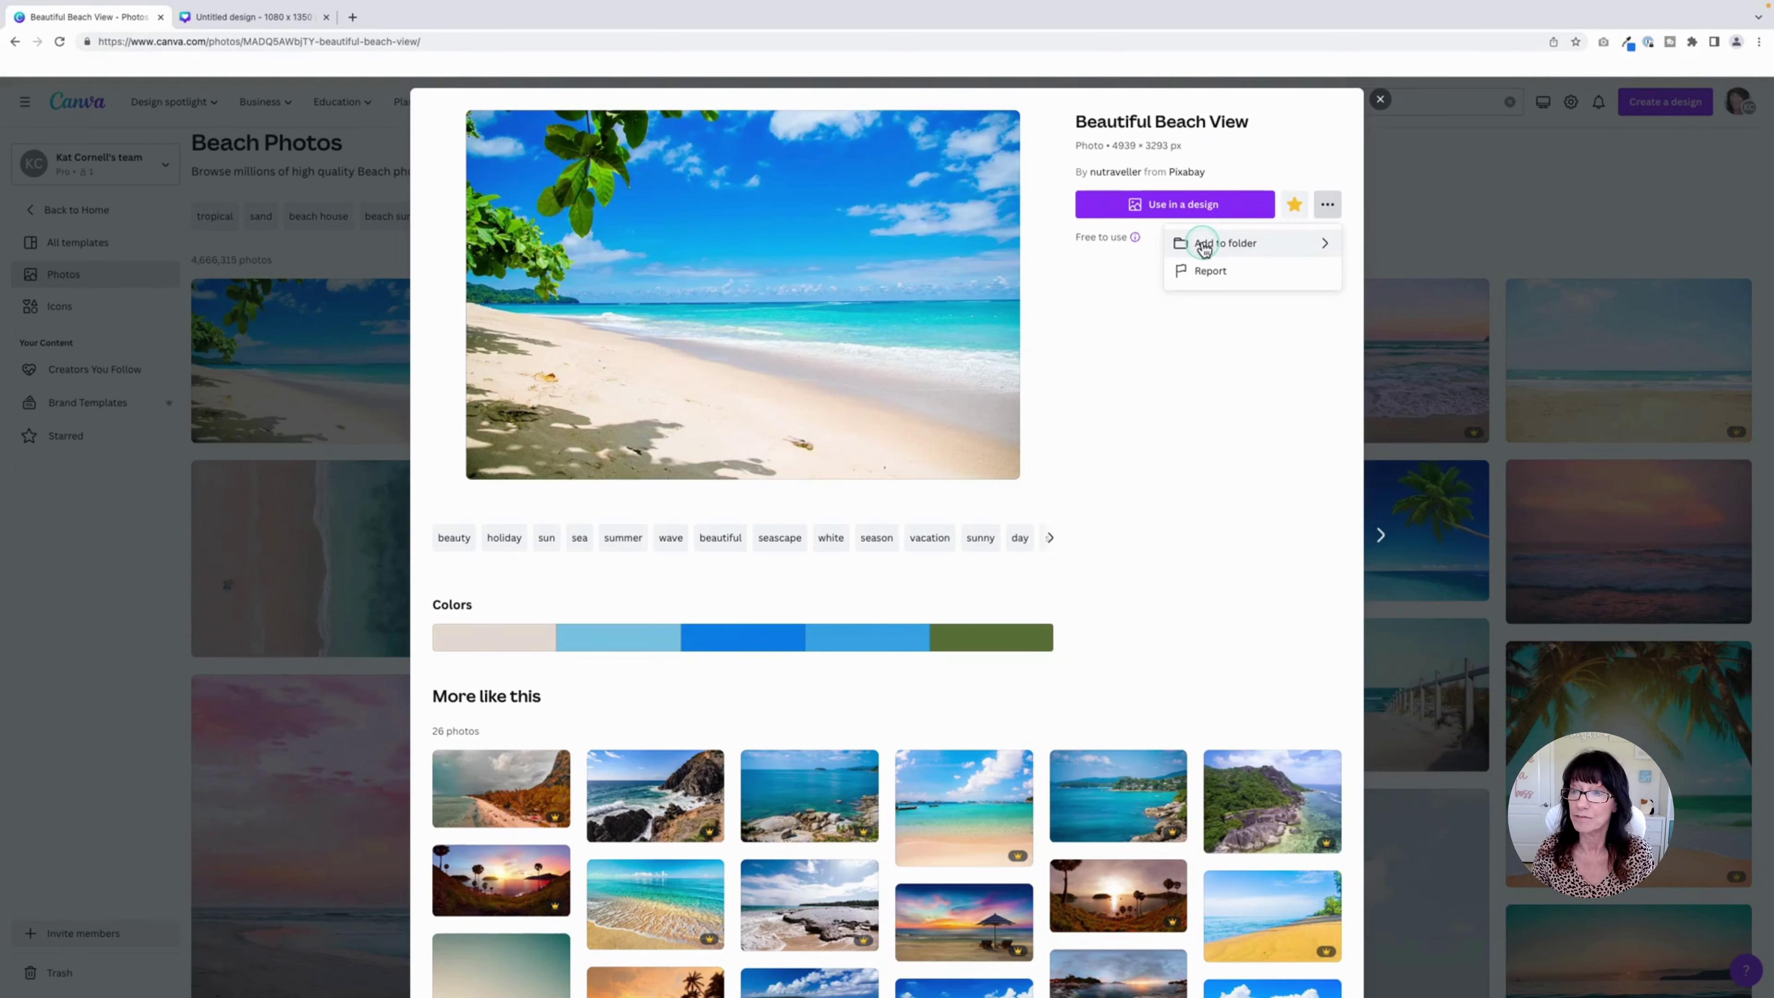
{"action": "left_click", "coordinate": [1211, 378]}
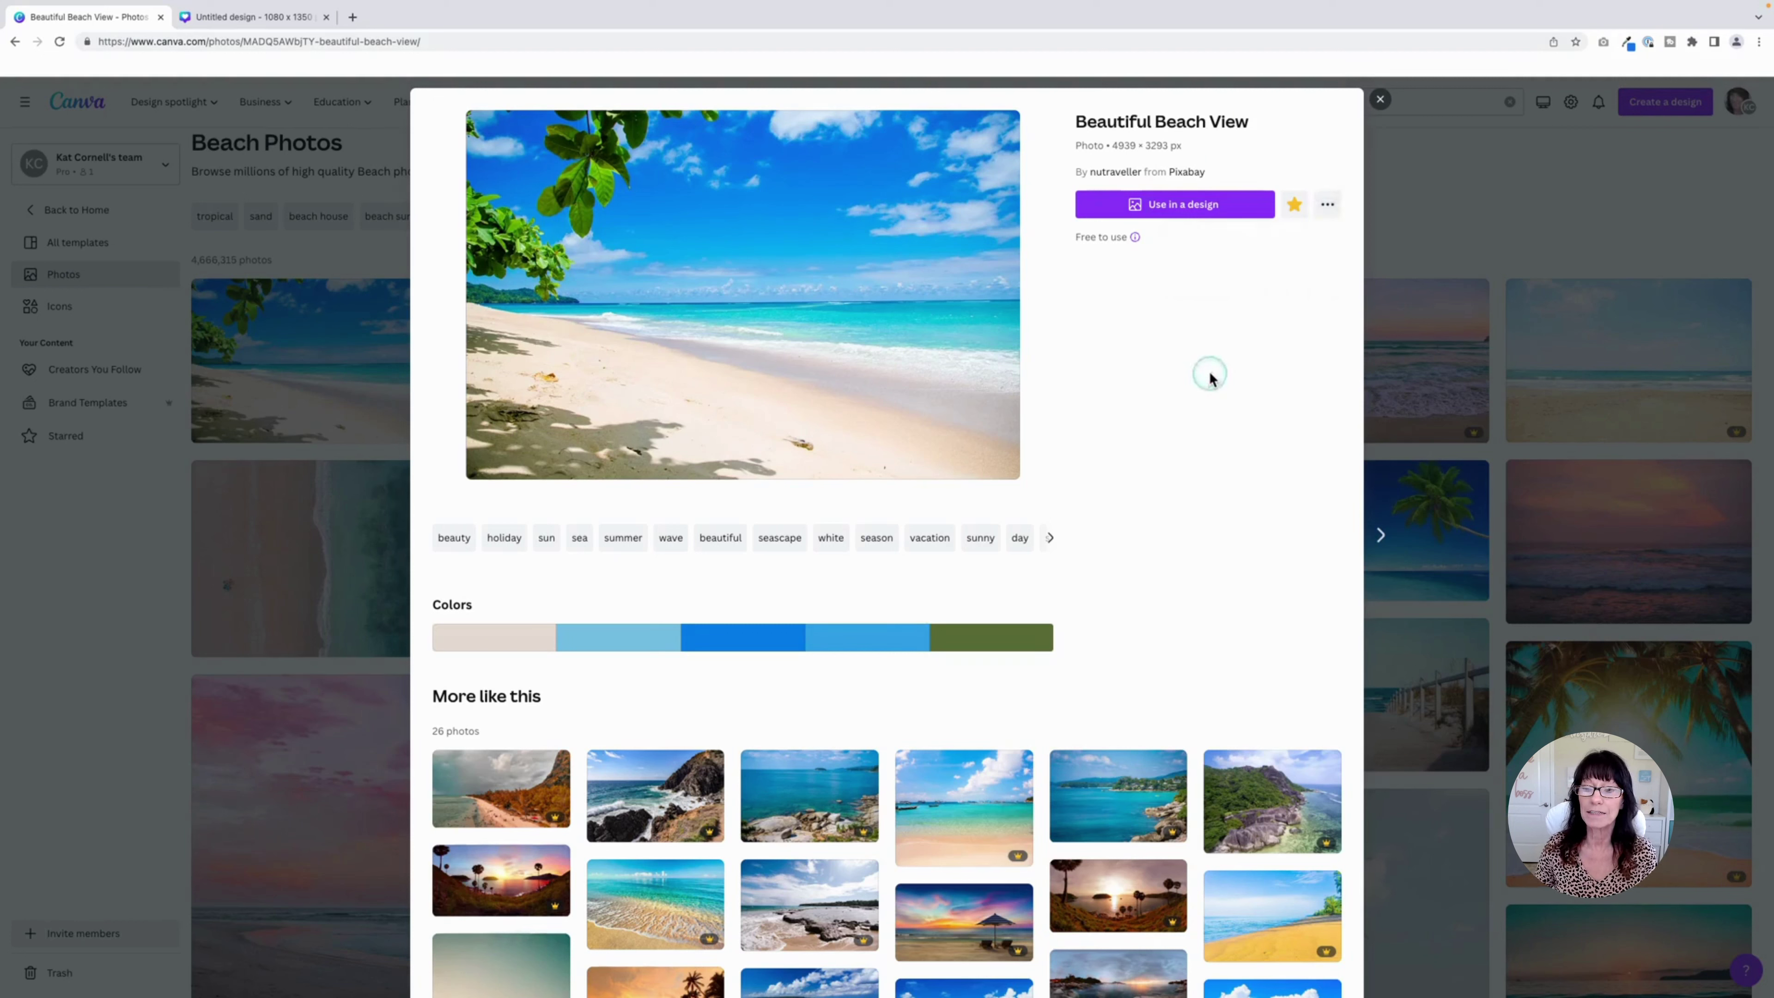
{"action": "mouse_move", "coordinate": [868, 643]}
{"action": "mouse_move", "coordinate": [1015, 642]}
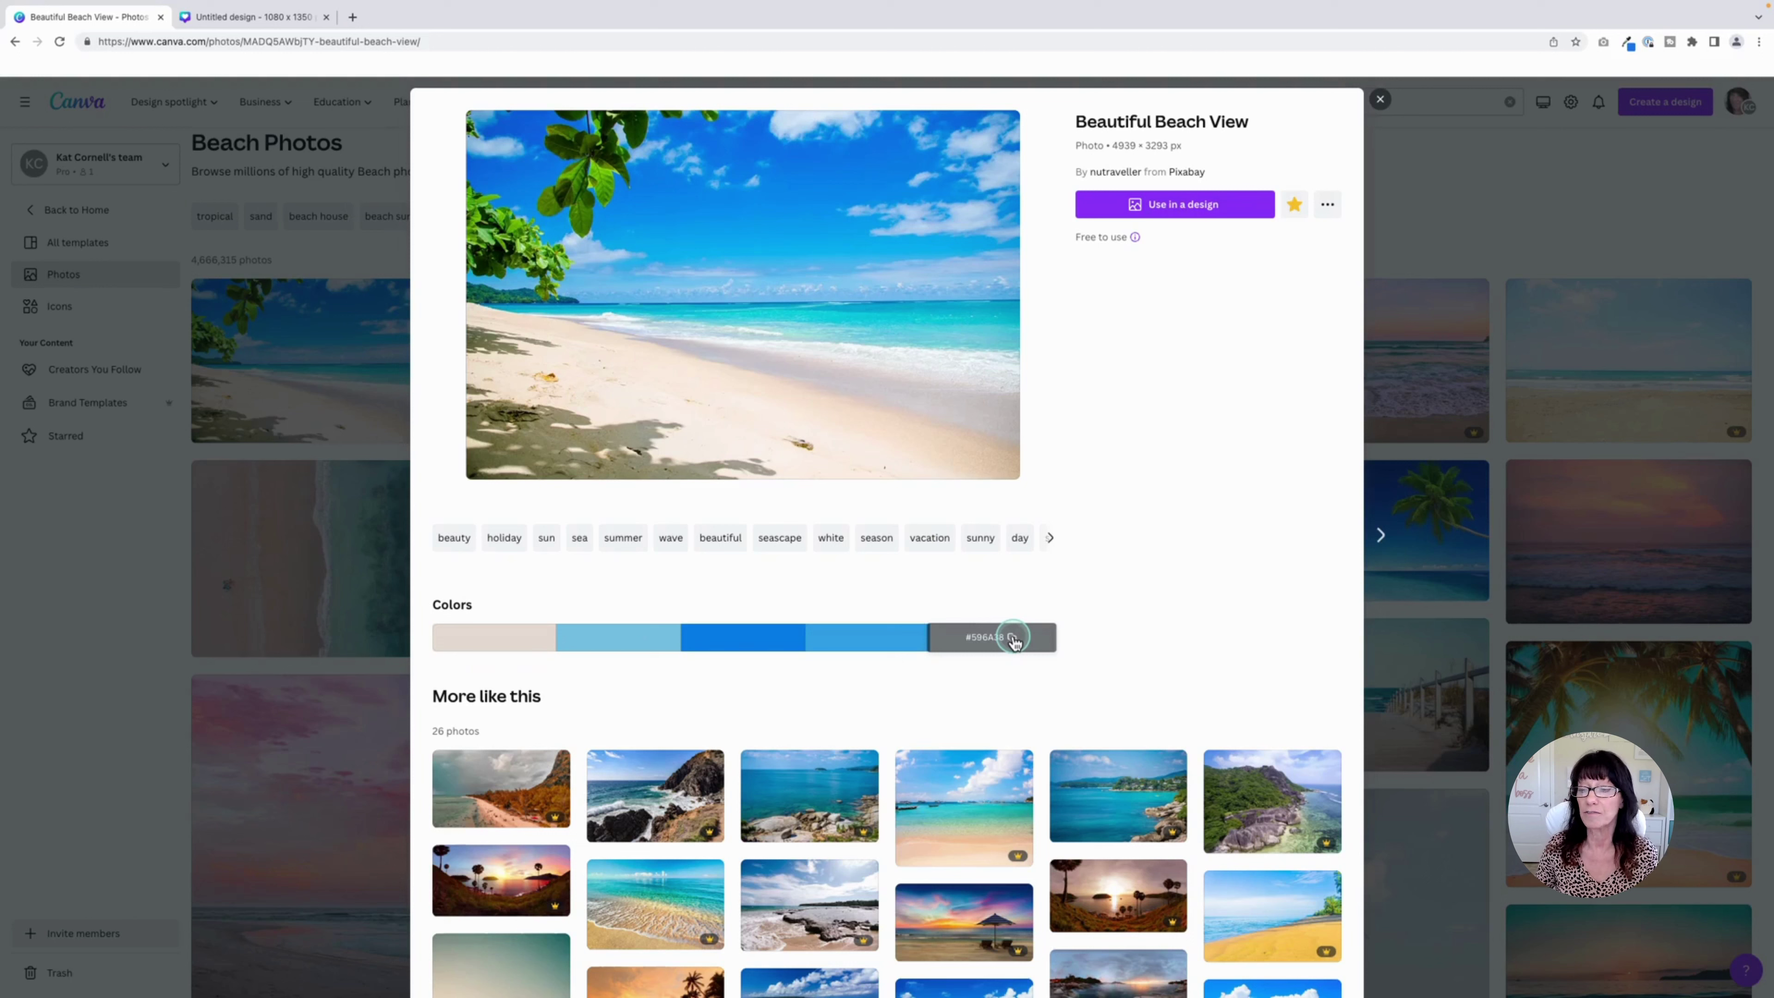
{"action": "mouse_move", "coordinate": [526, 643]}
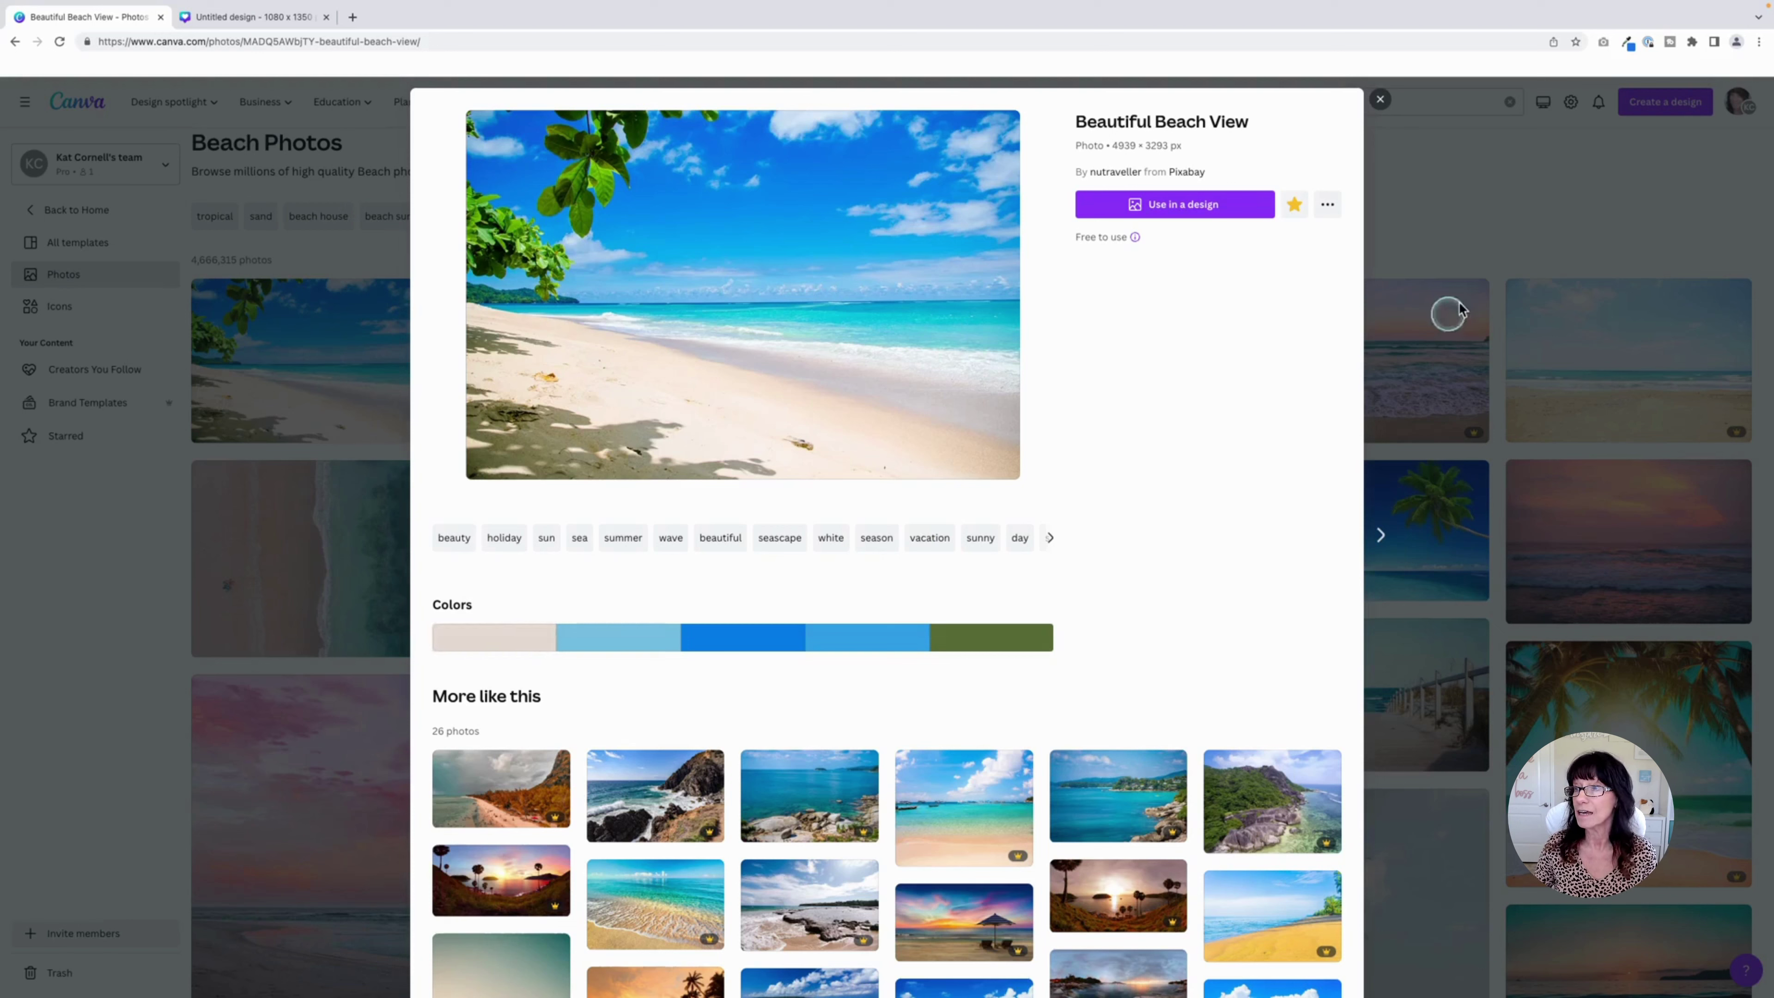
Switch from Beautiful Beach View to the Beach at Sunset photo and star it
{"action": "left_click", "coordinate": [1479, 265]}
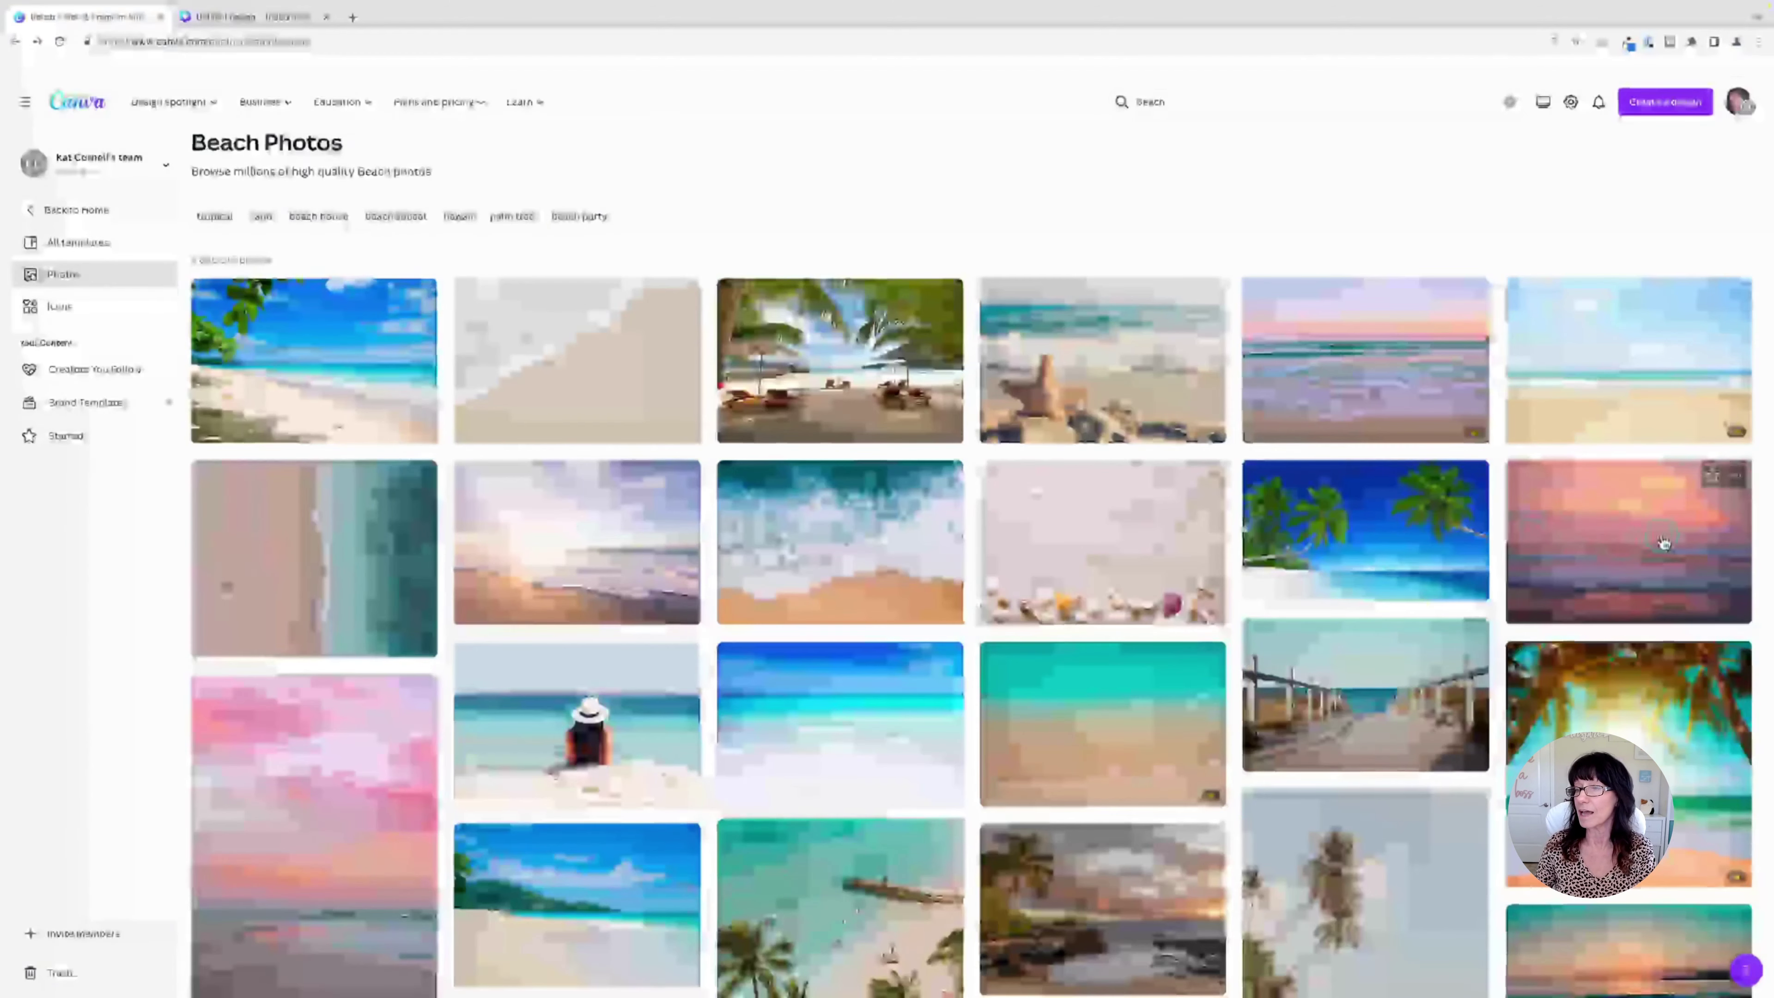
{"action": "left_click", "coordinate": [1568, 534]}
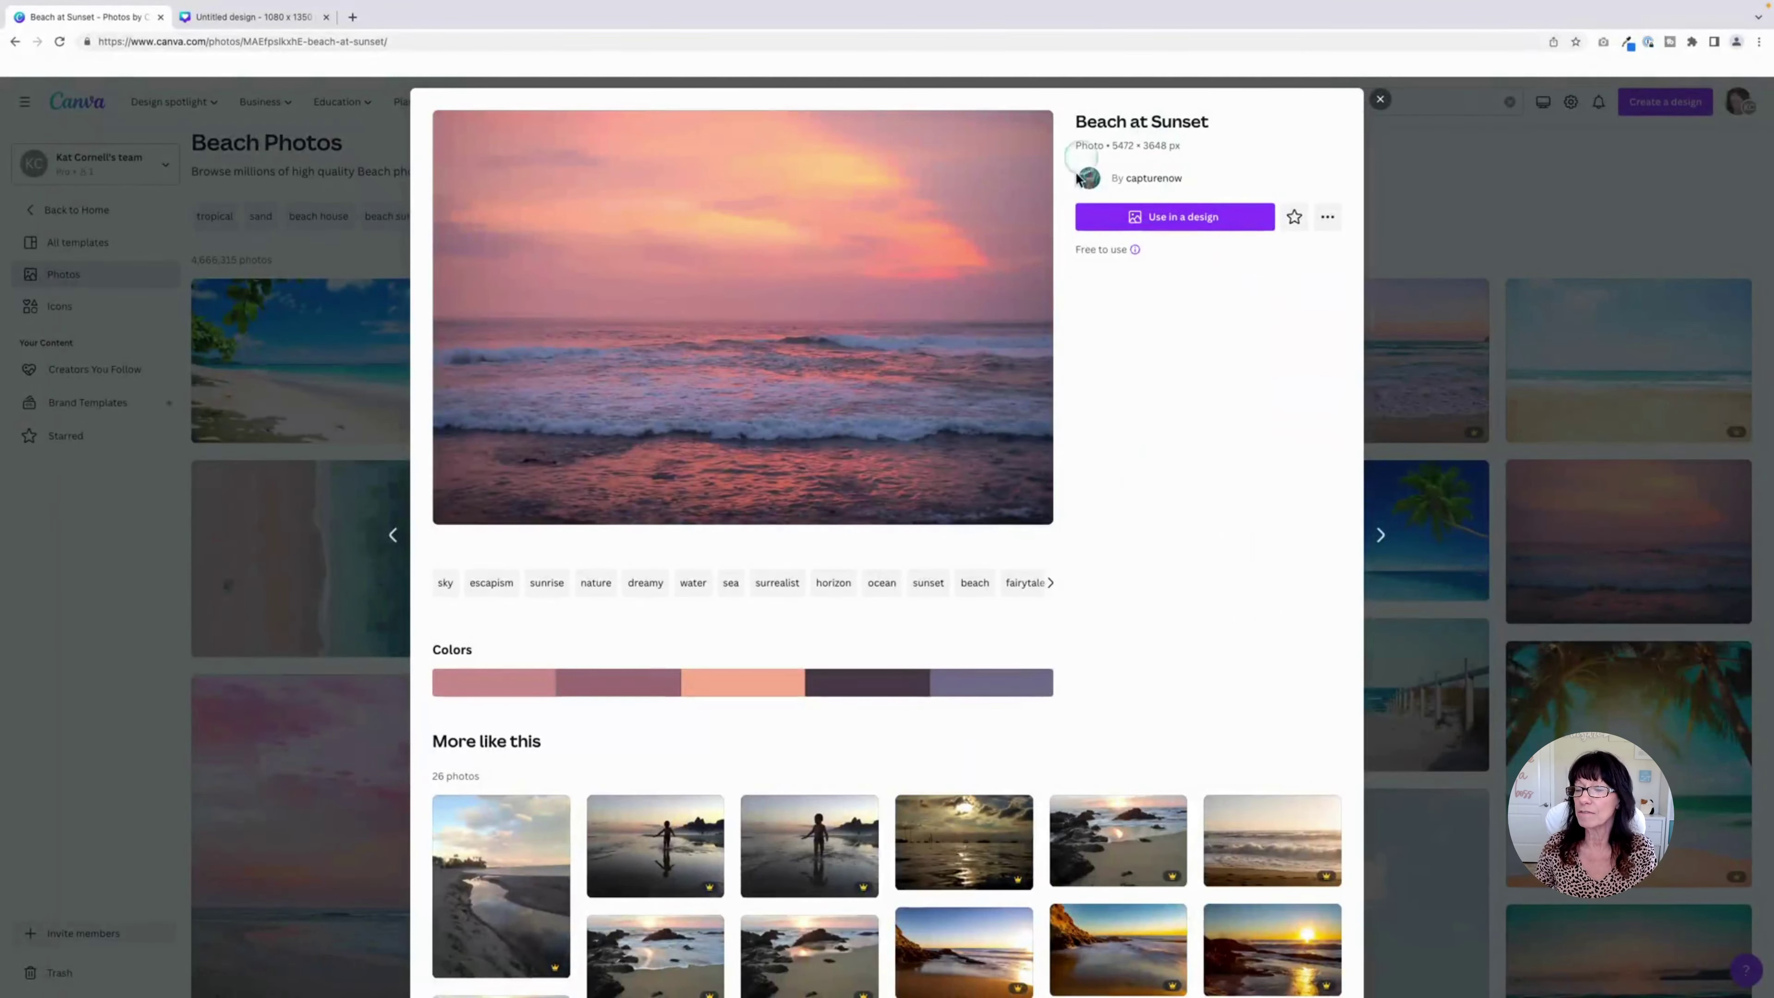
{"action": "left_click", "coordinate": [1295, 218]}
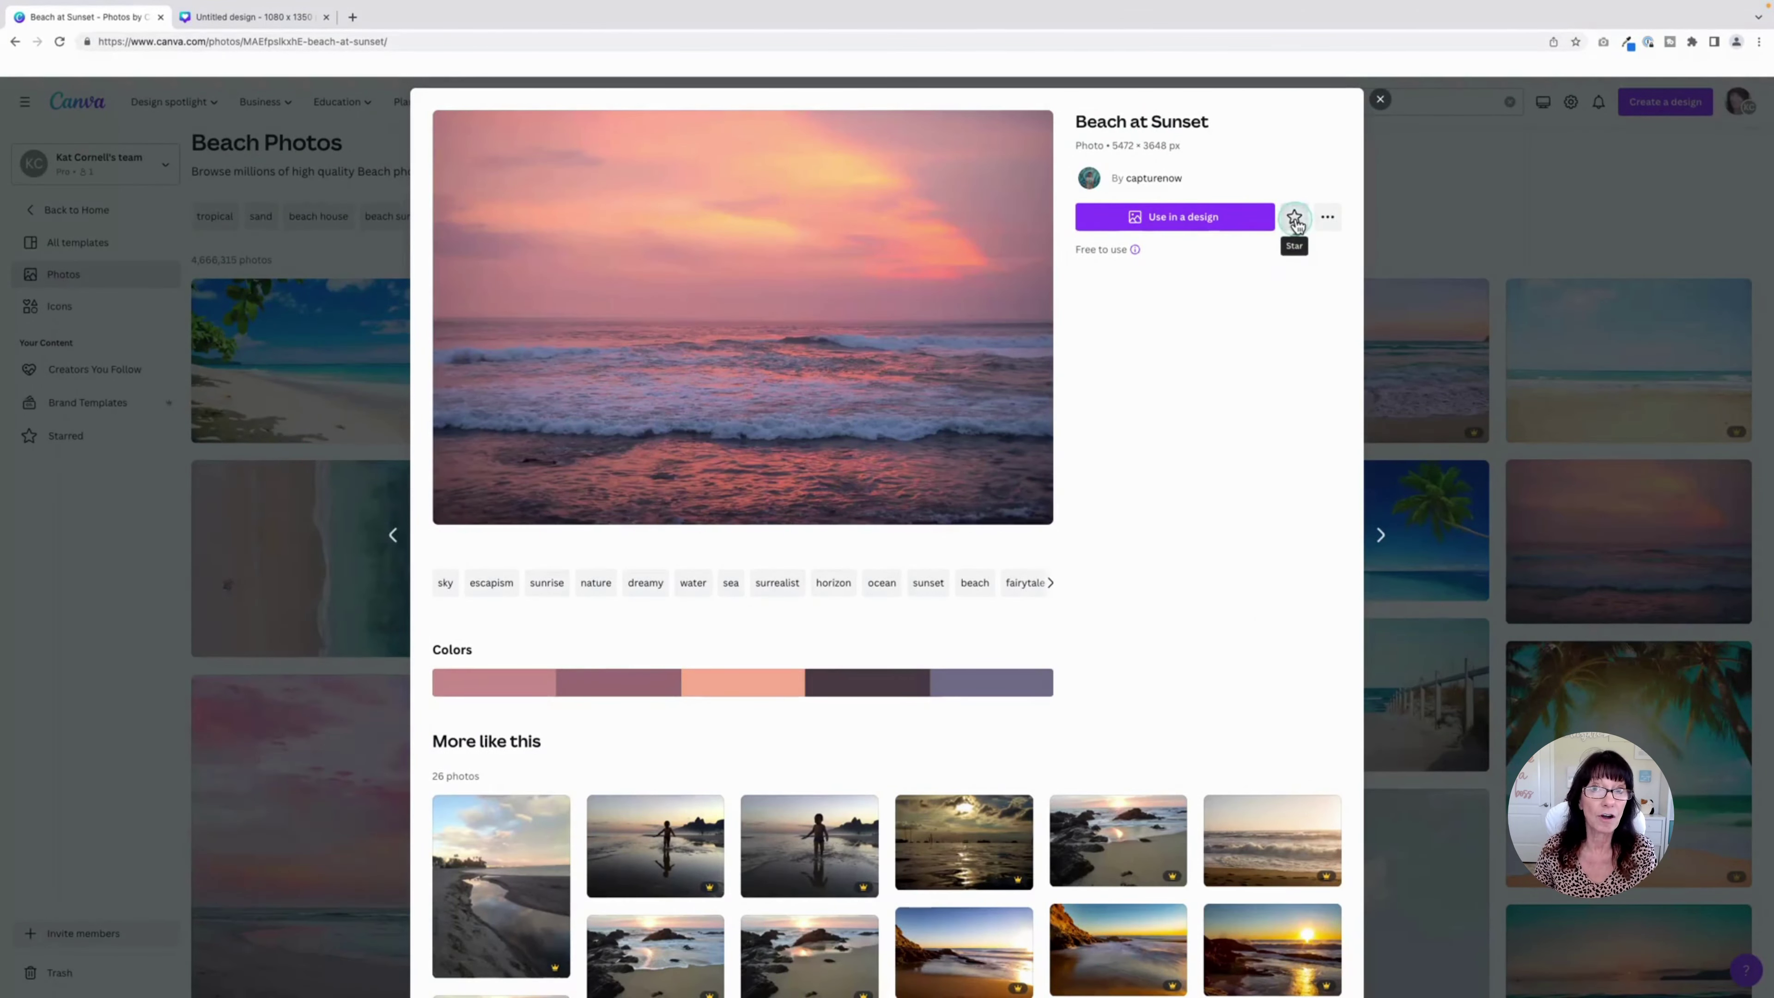
Add the Beach at Sunset photo to the Backgrounds folder
{"action": "left_click", "coordinate": [1325, 222]}
{"action": "left_click", "coordinate": [1239, 262]}
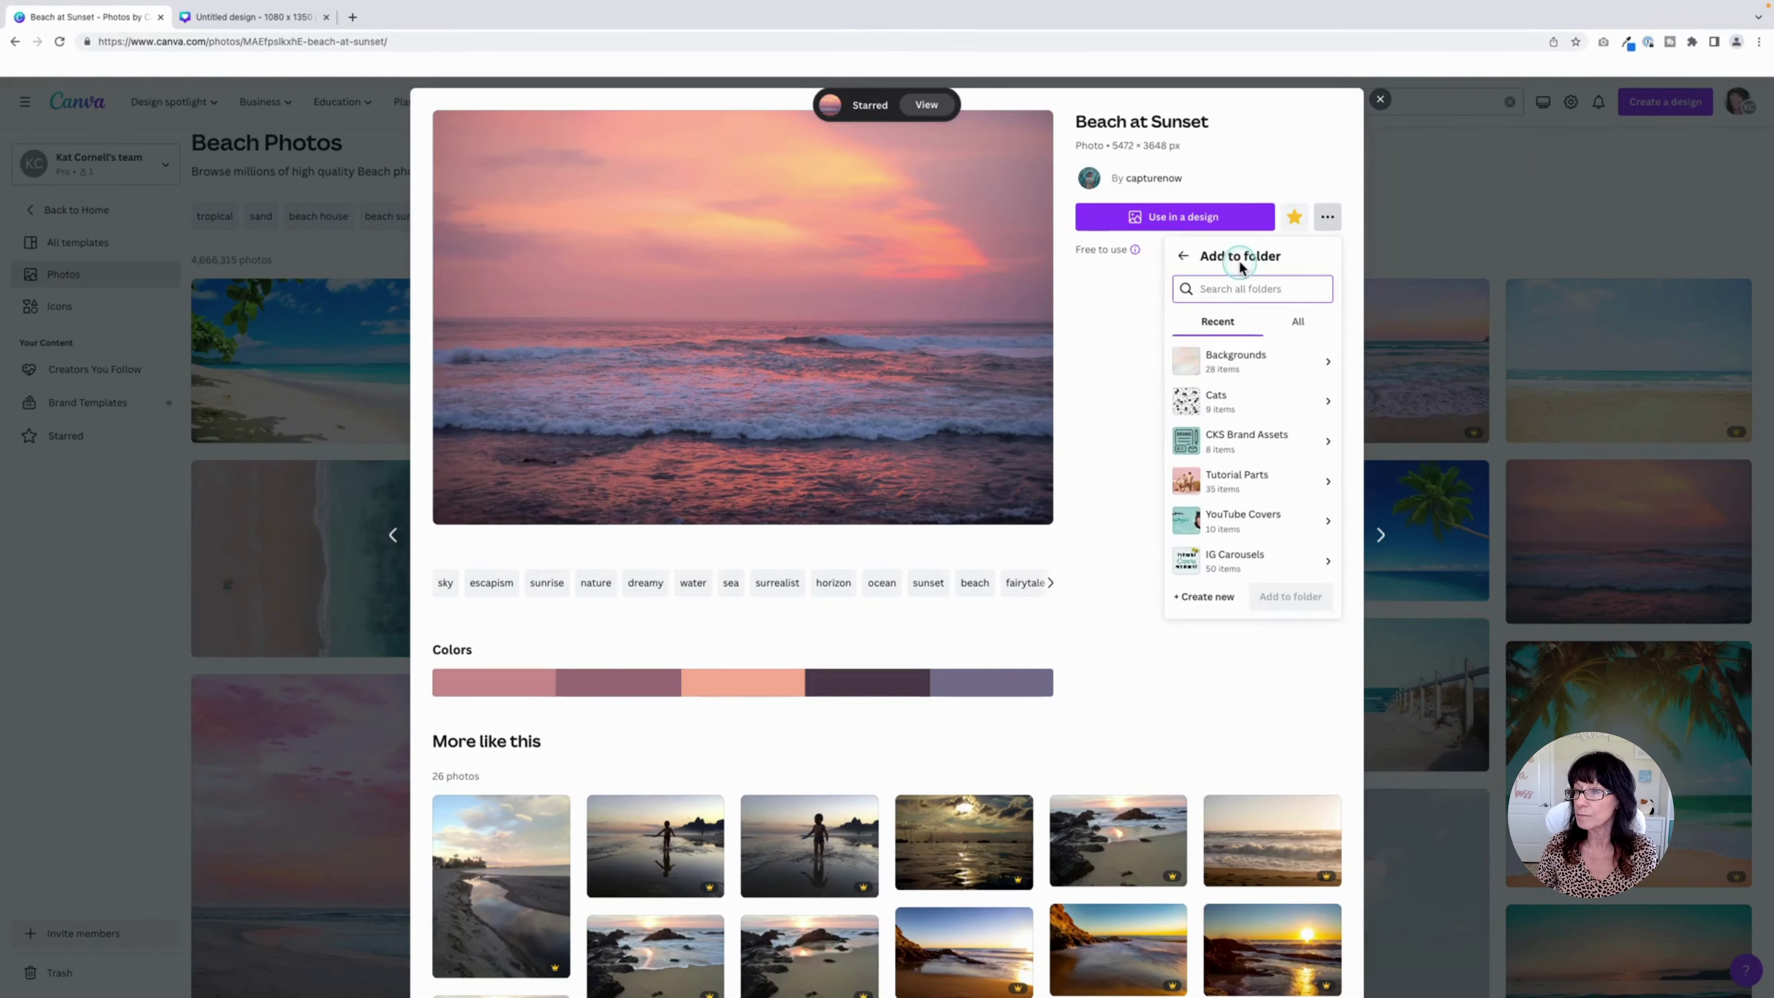
{"action": "left_click", "coordinate": [1239, 354]}
{"action": "left_click", "coordinate": [1291, 566]}
{"action": "left_click", "coordinate": [1276, 567]}
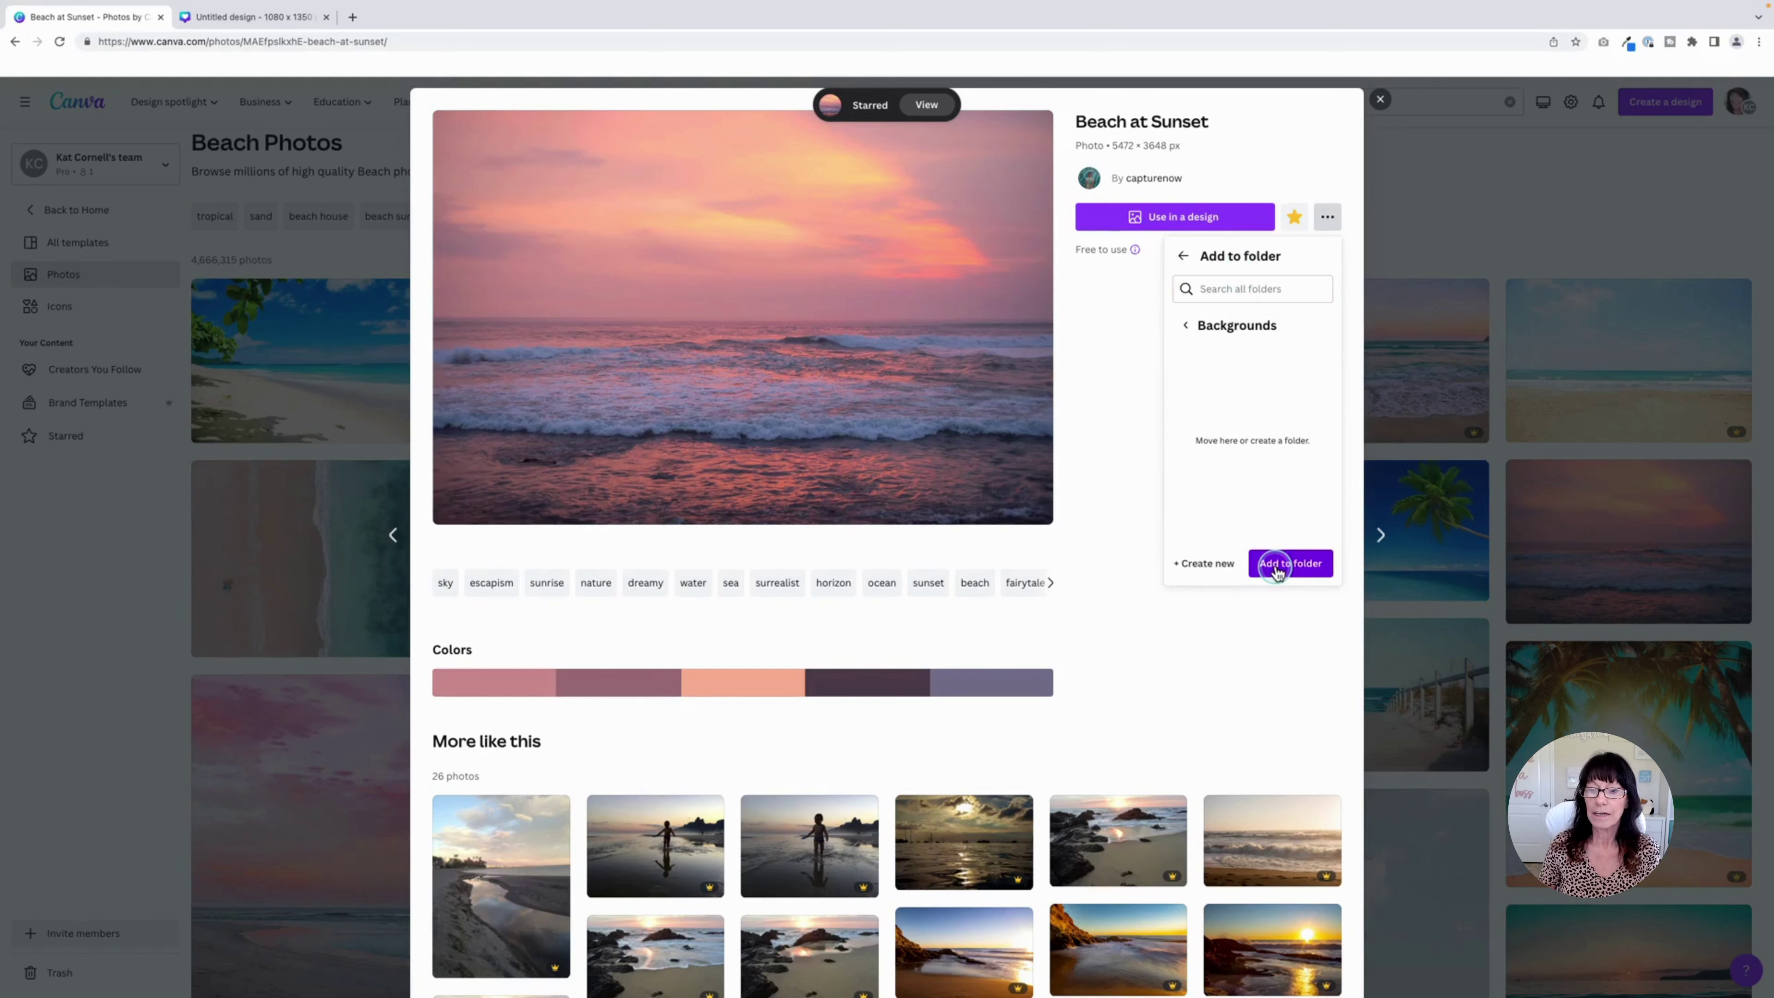
Look over the next beach photo's details, then close the photo view
{"action": "left_click", "coordinate": [1046, 683]}
{"action": "left_click", "coordinate": [633, 750]}
{"action": "scroll", "coordinate": [633, 749], "scroll_direction": "down", "scroll_amount": 5}
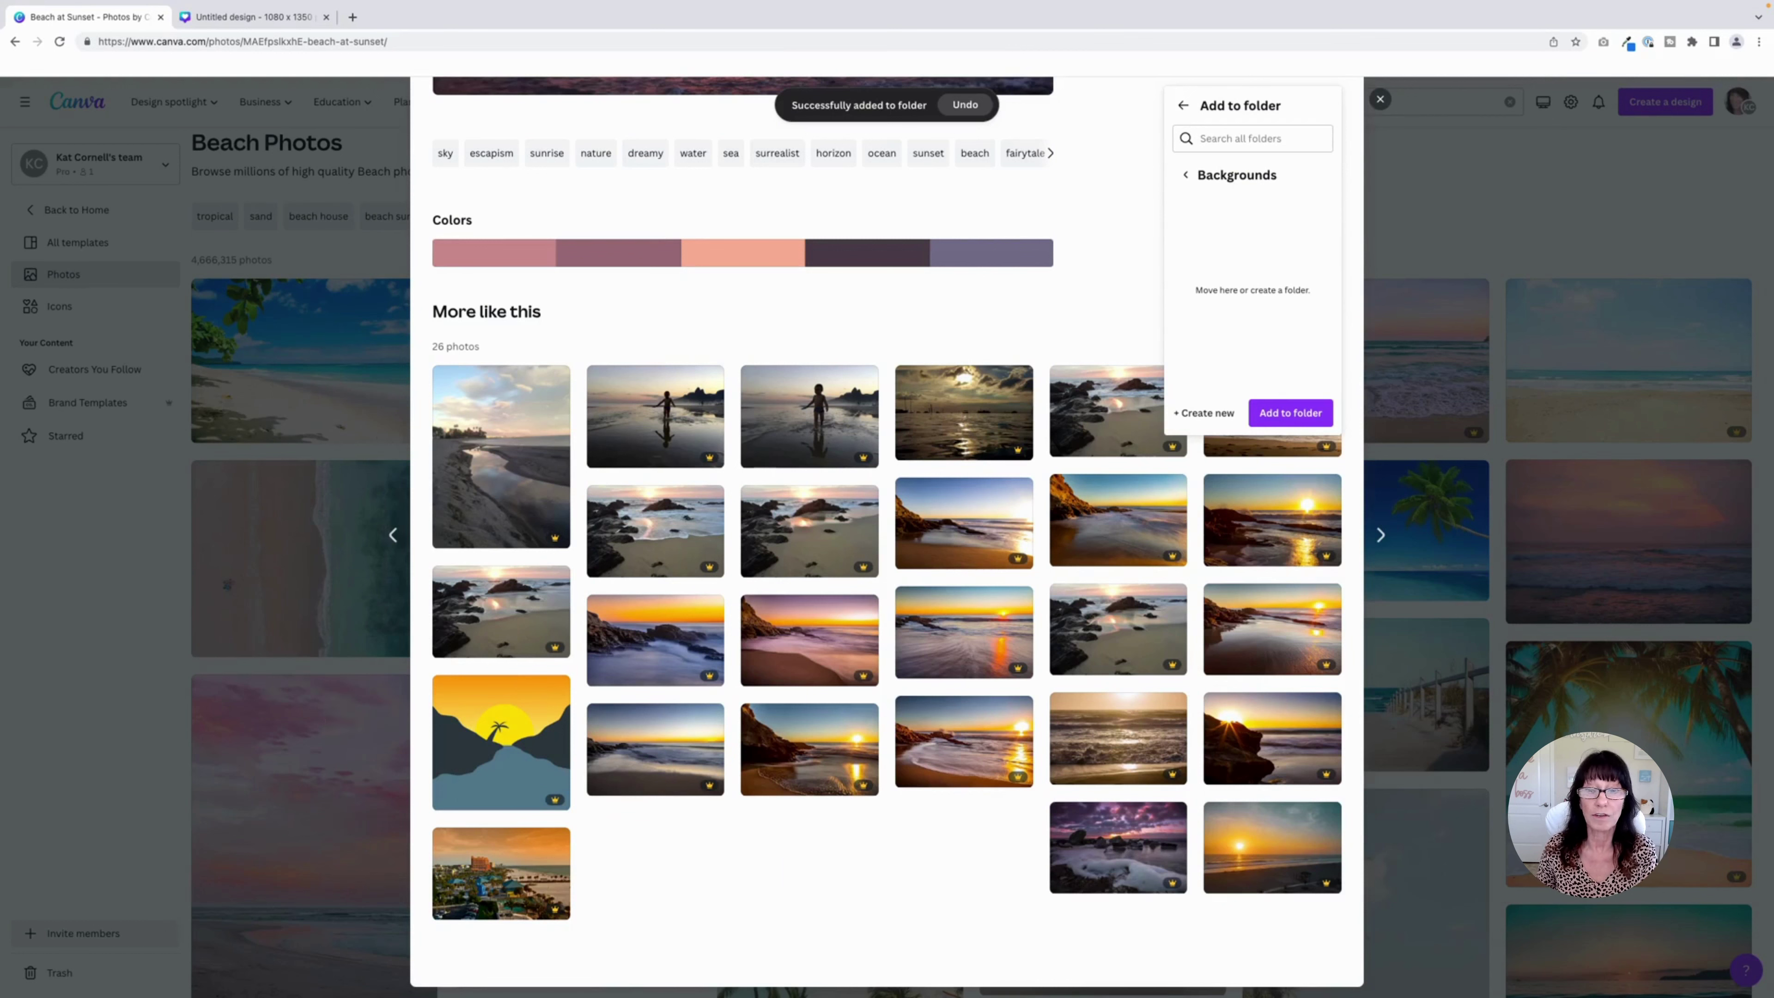
{"action": "left_click", "coordinate": [149, 540]}
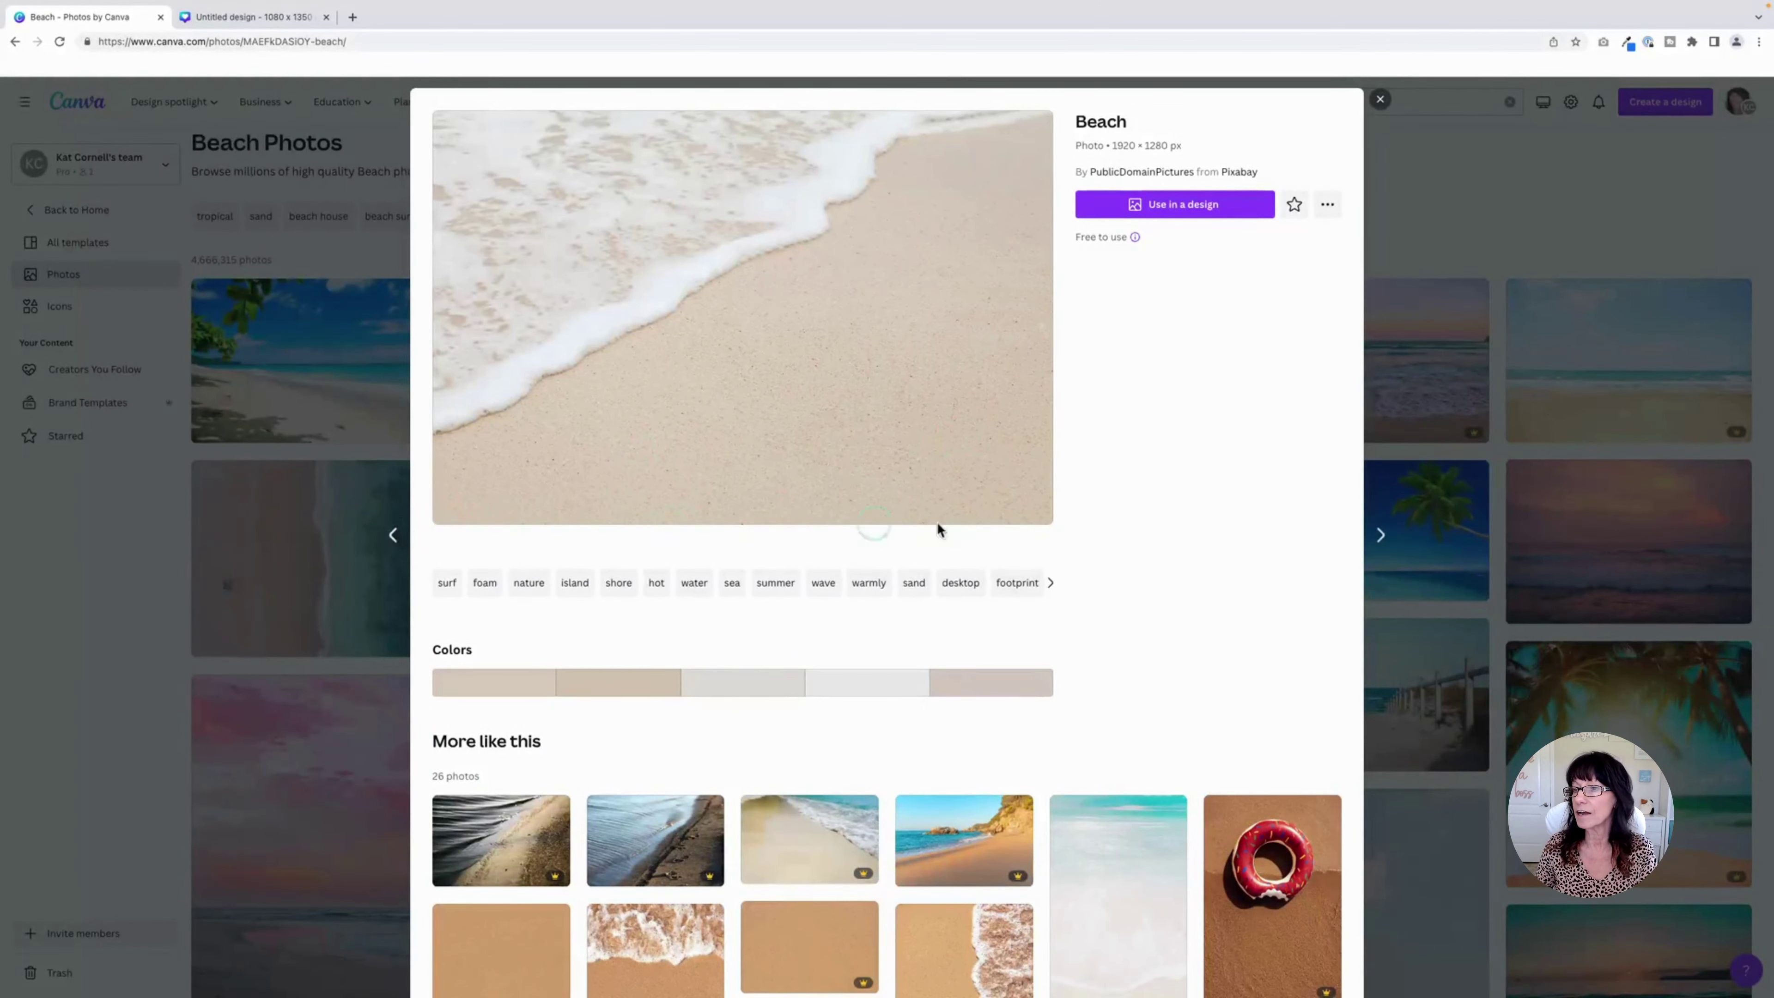
Step through four more beach photos, then close the viewer back to Beach Photos results
{"action": "left_click", "coordinate": [1380, 536]}
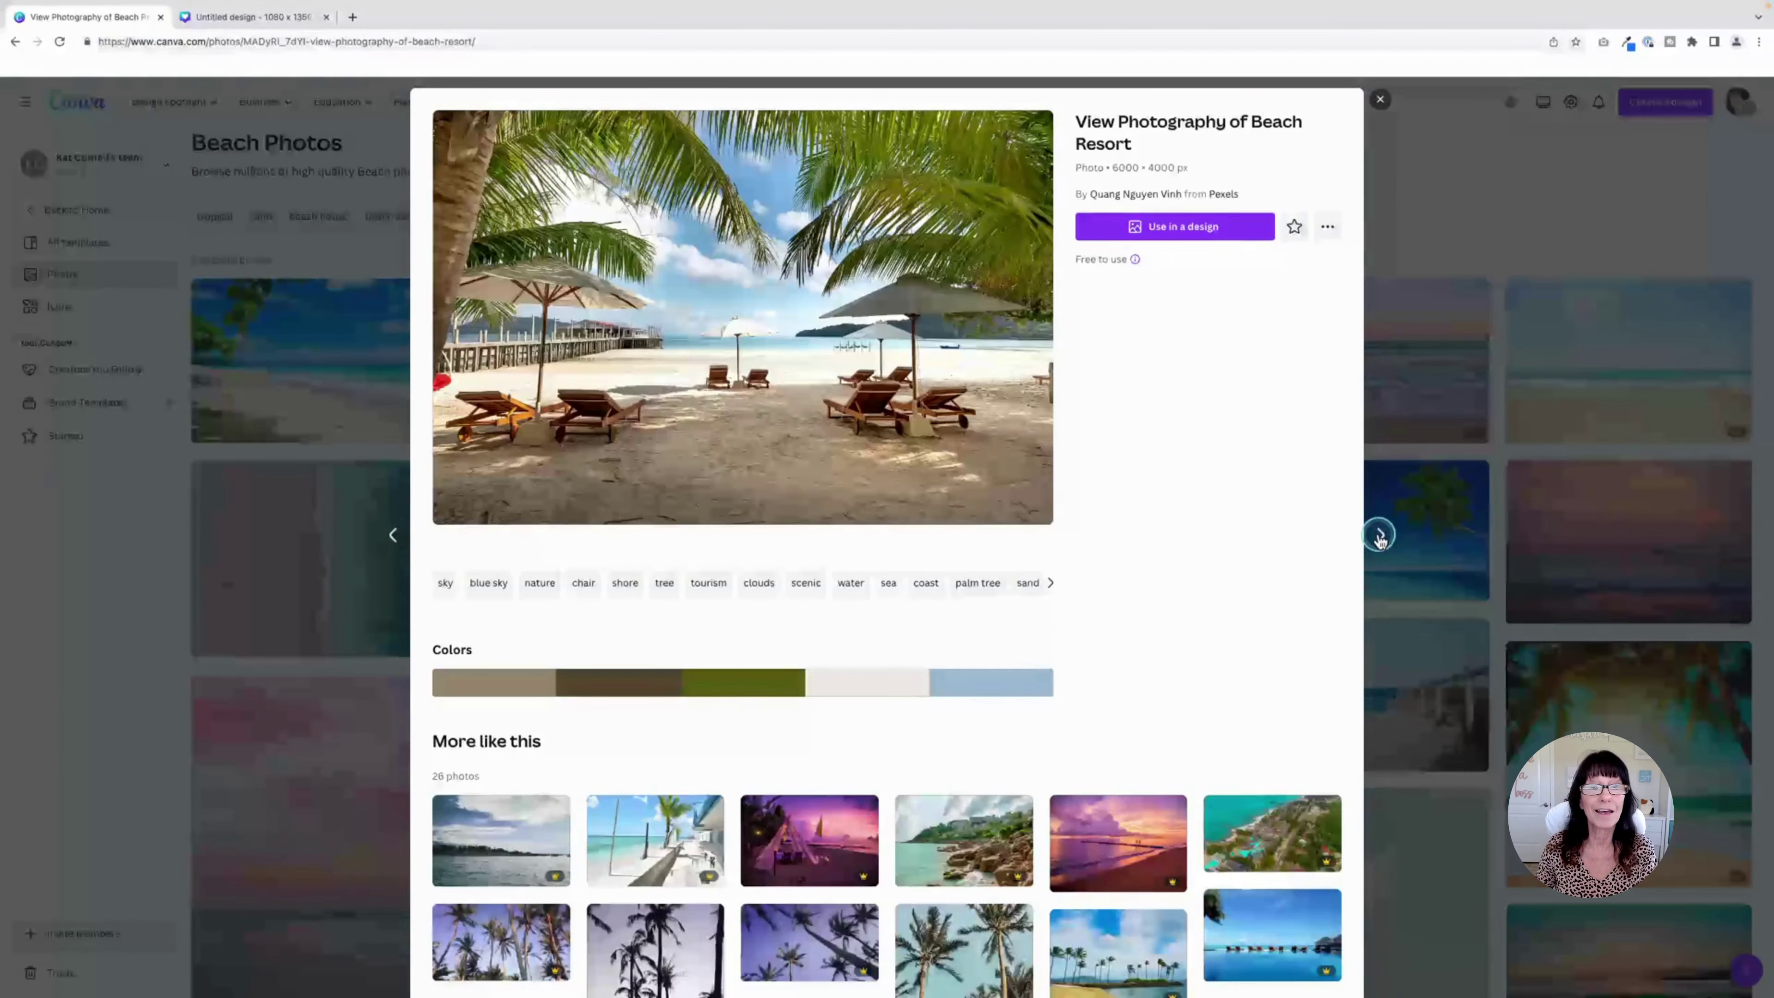
{"action": "left_click", "coordinate": [1380, 536]}
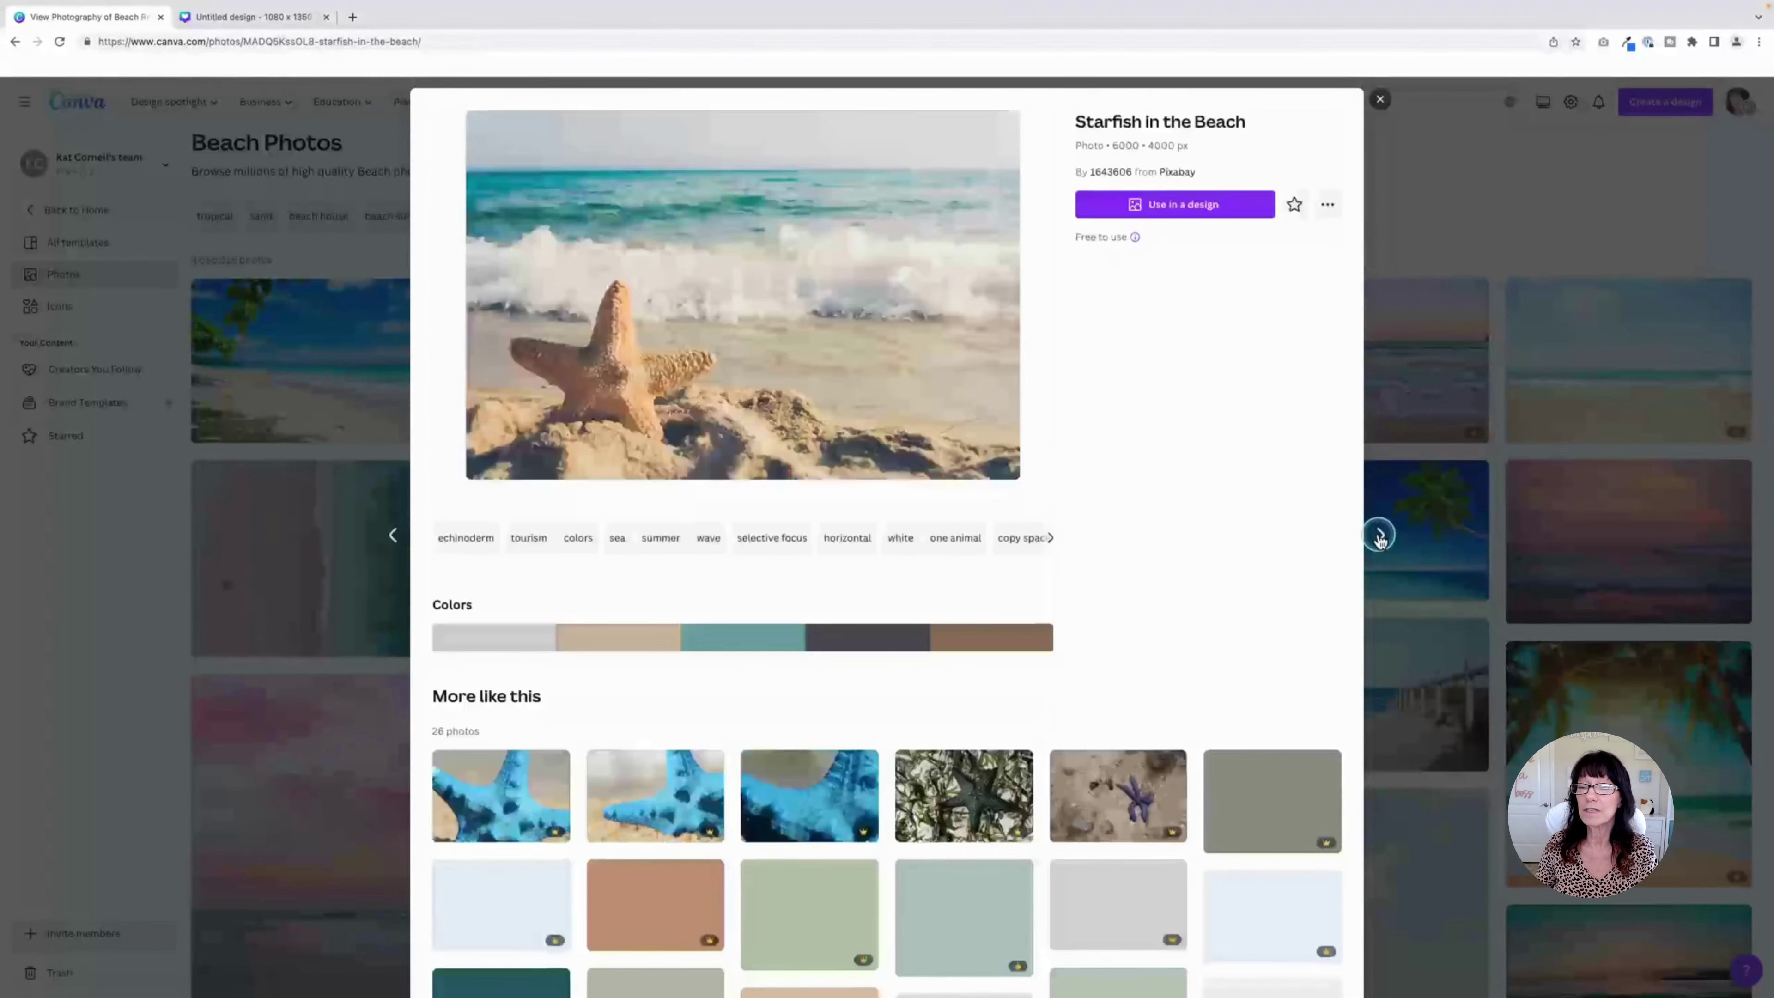
{"action": "left_click", "coordinate": [1380, 537]}
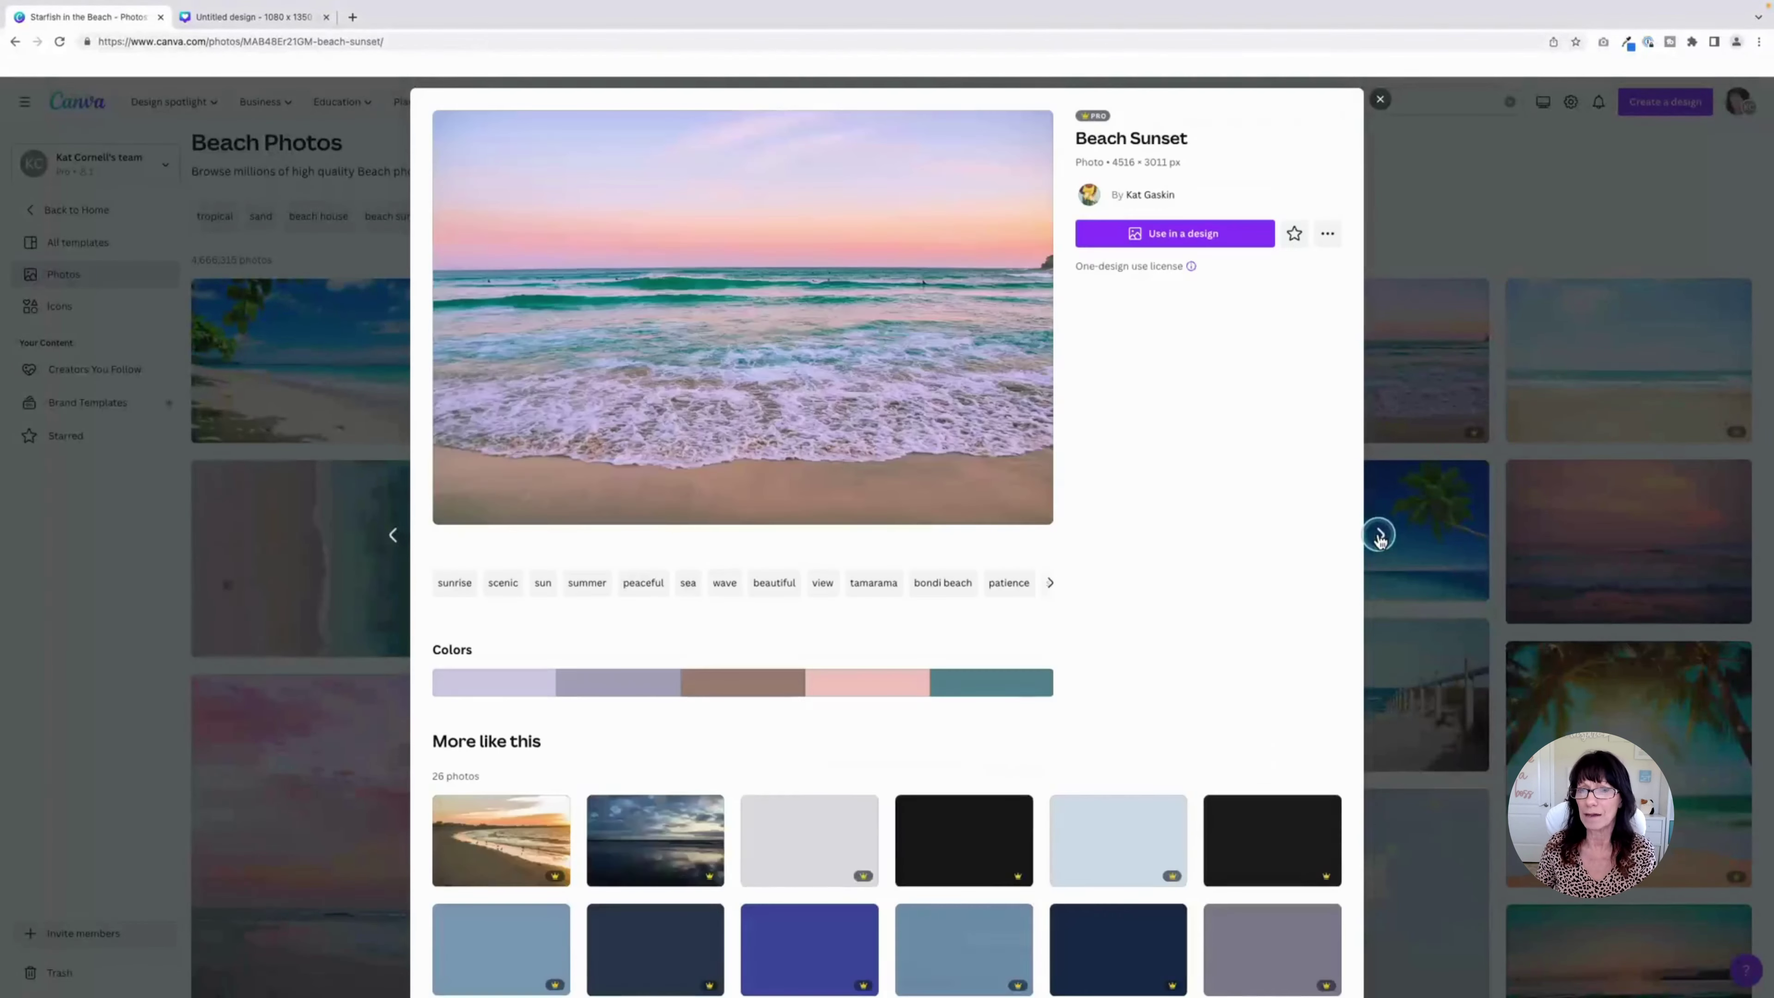
{"action": "left_click", "coordinate": [1380, 537]}
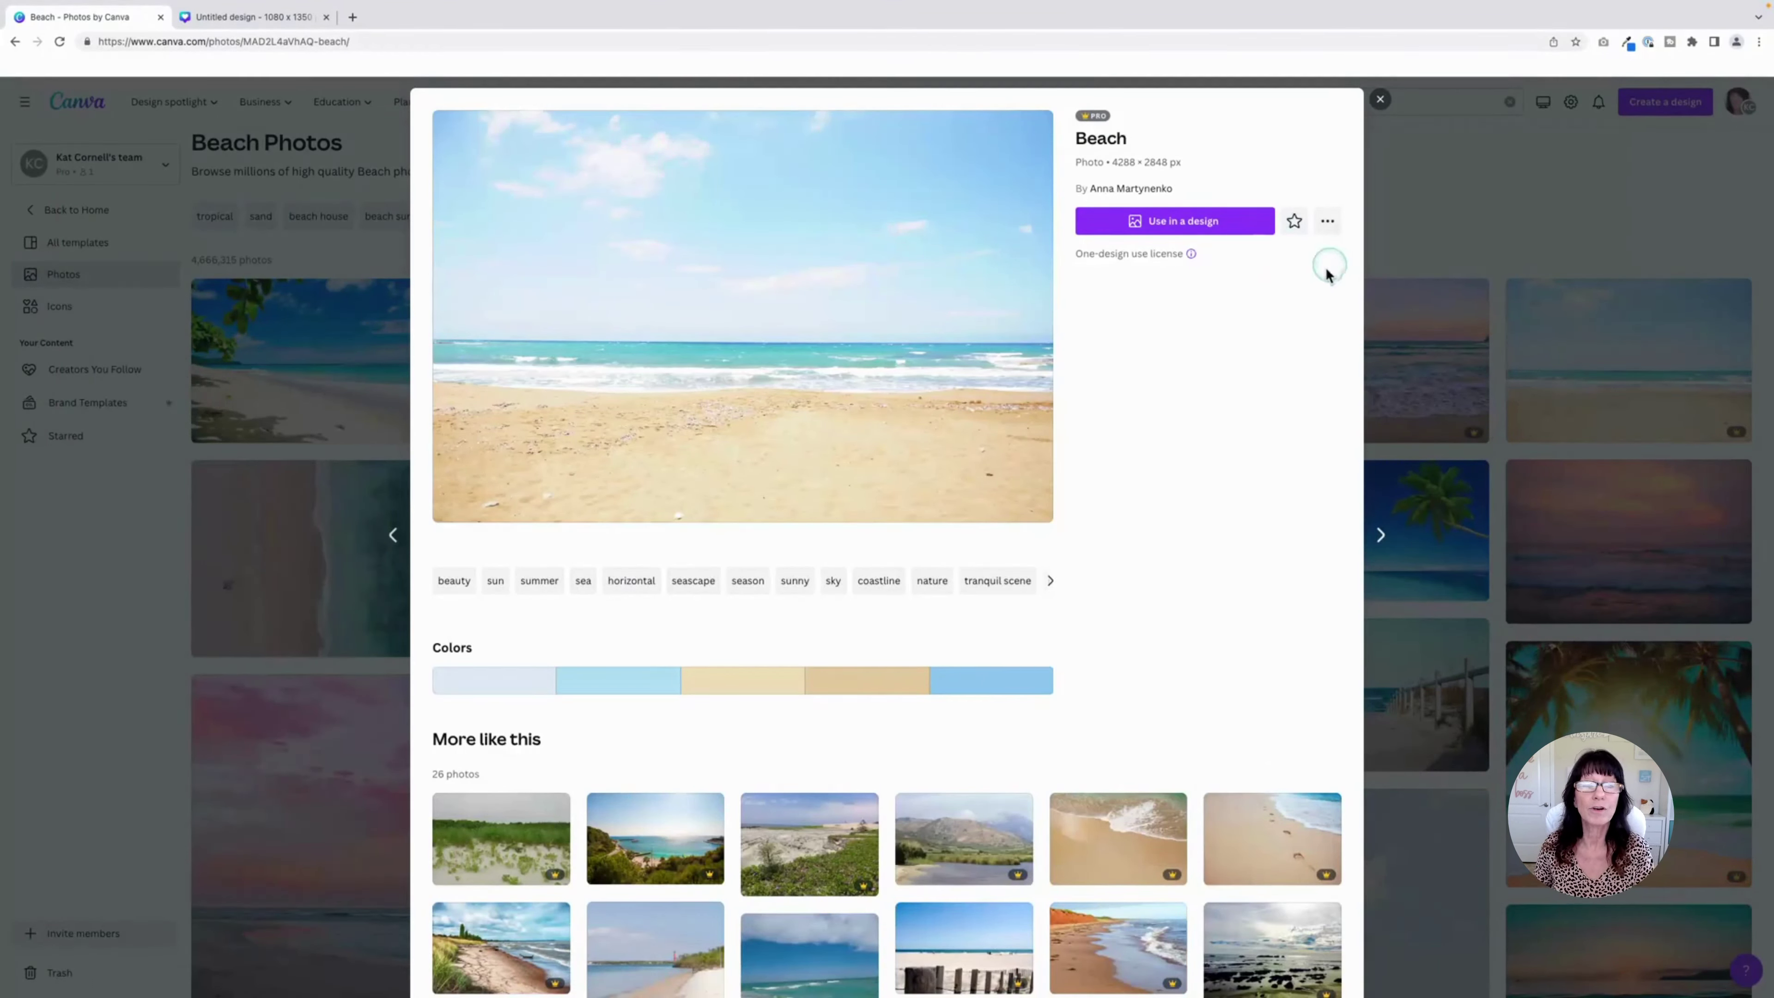
{"action": "left_click", "coordinate": [1227, 402]}
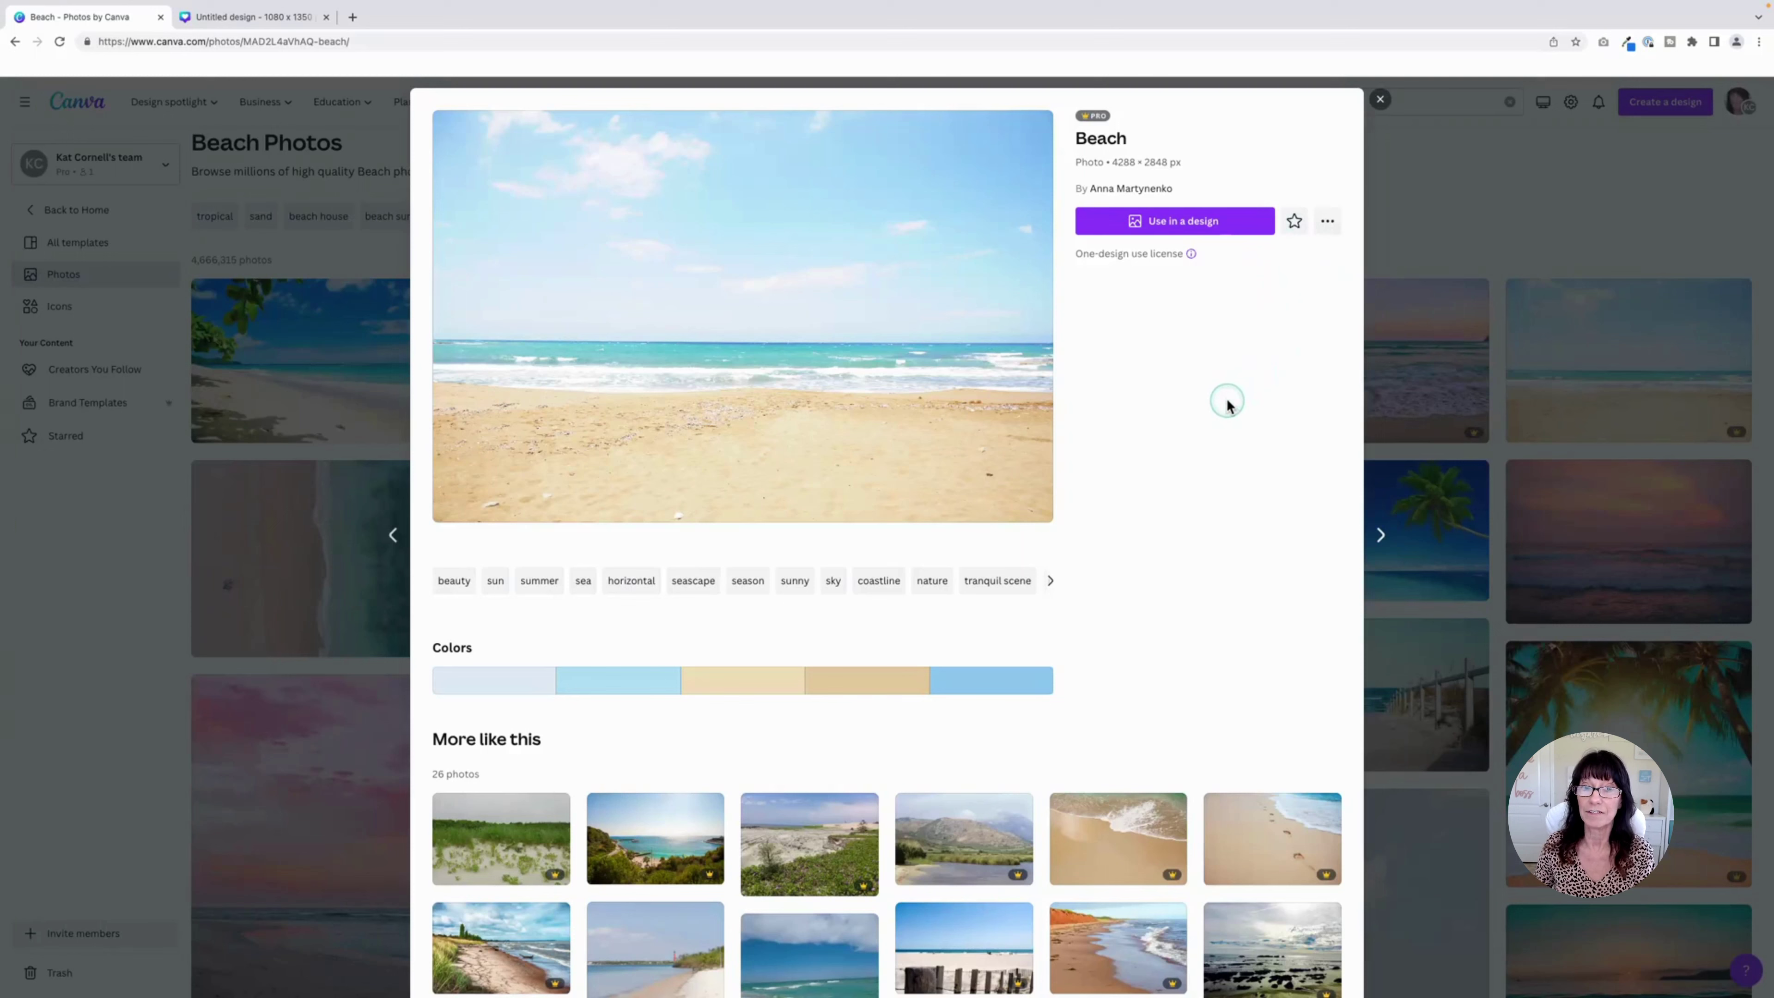
{"action": "left_click", "coordinate": [158, 570]}
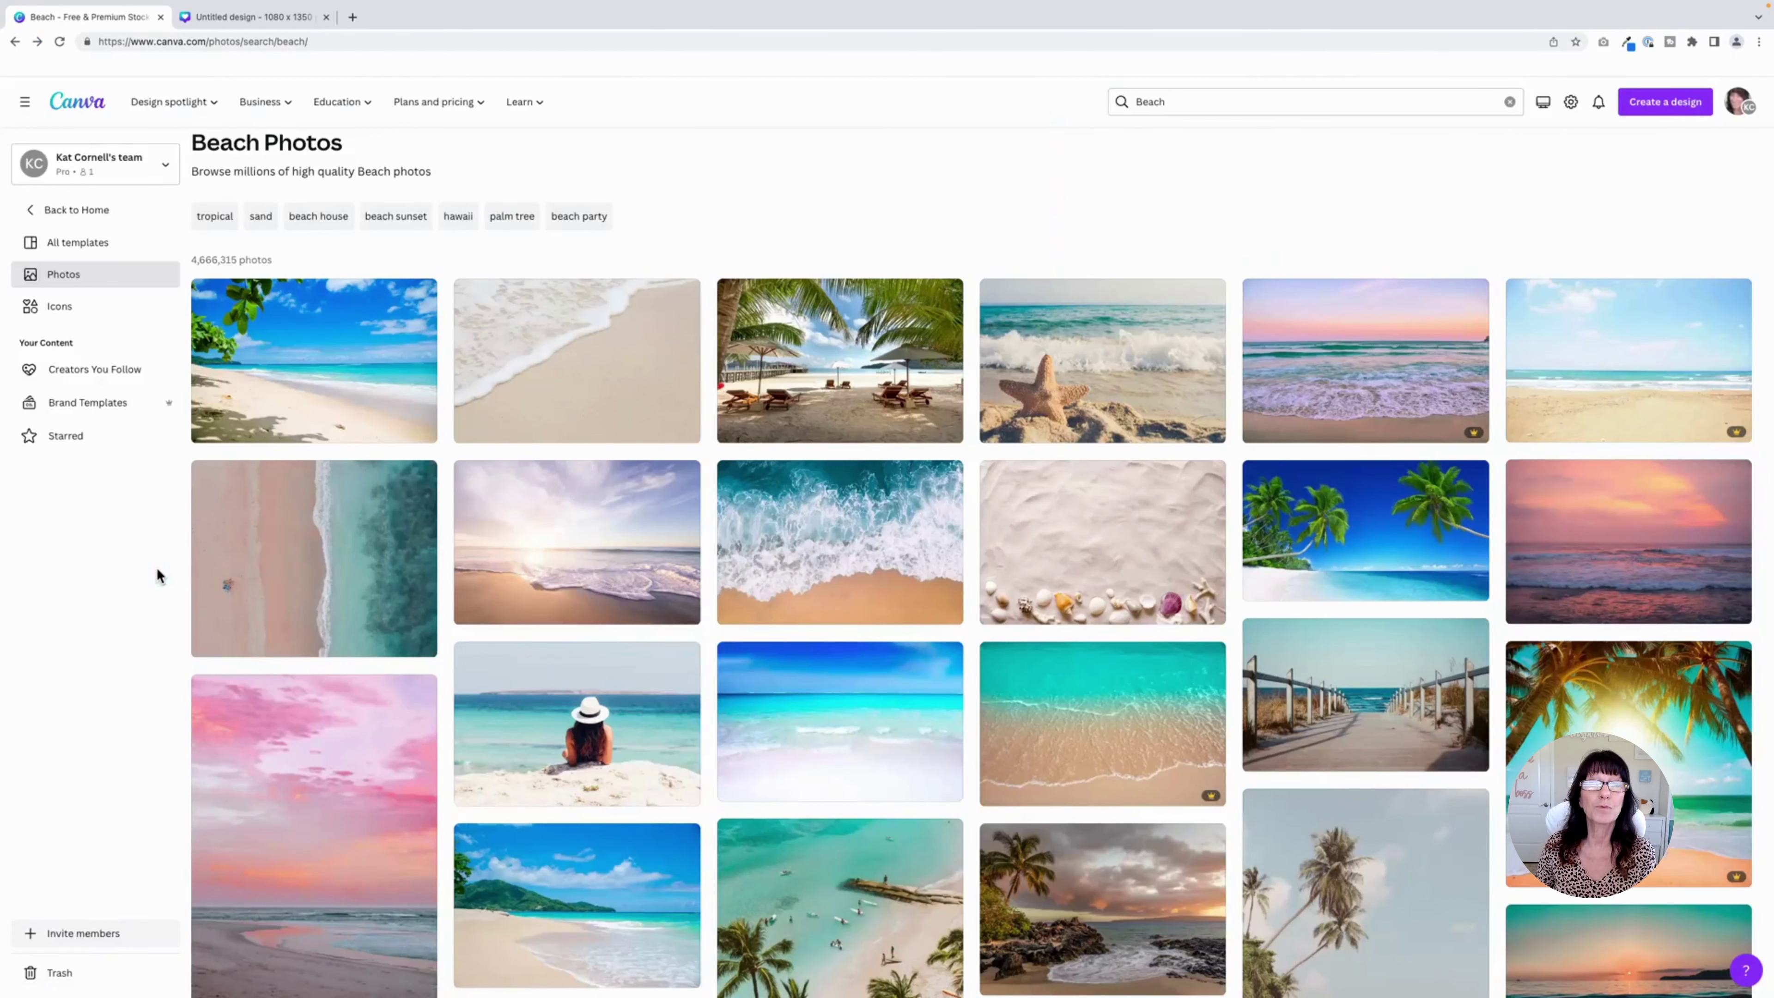
In the Untitled design, replace the beach Elements search with 'icons' and show only Graphics
{"action": "left_click", "coordinate": [244, 18]}
{"action": "left_click", "coordinate": [243, 142]}
{"action": "left_click", "coordinate": [125, 141]}
{"action": "type", "text": "icons"}
{"action": "key", "text": "Return"}
{"action": "left_click", "coordinate": [118, 173]}
{"action": "scroll", "coordinate": [147, 341], "scroll_direction": "down", "scroll_amount": 12}
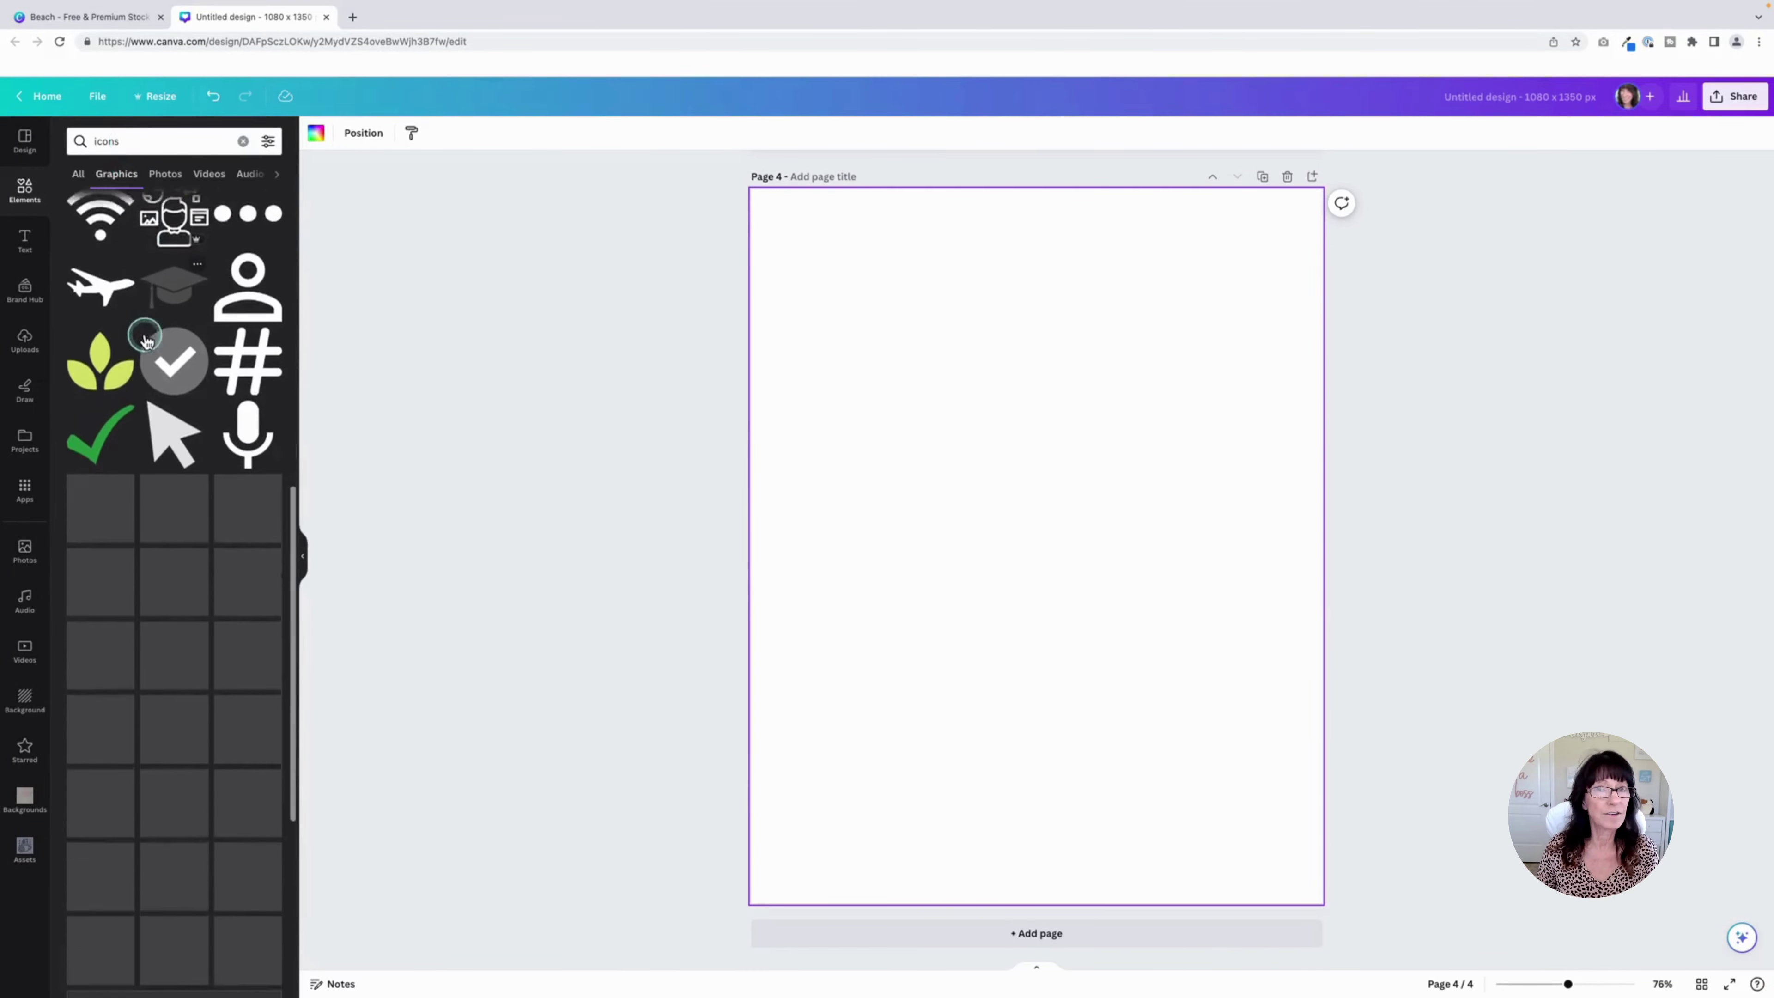
{"action": "scroll", "coordinate": [147, 341], "scroll_direction": "down", "scroll_amount": 5}
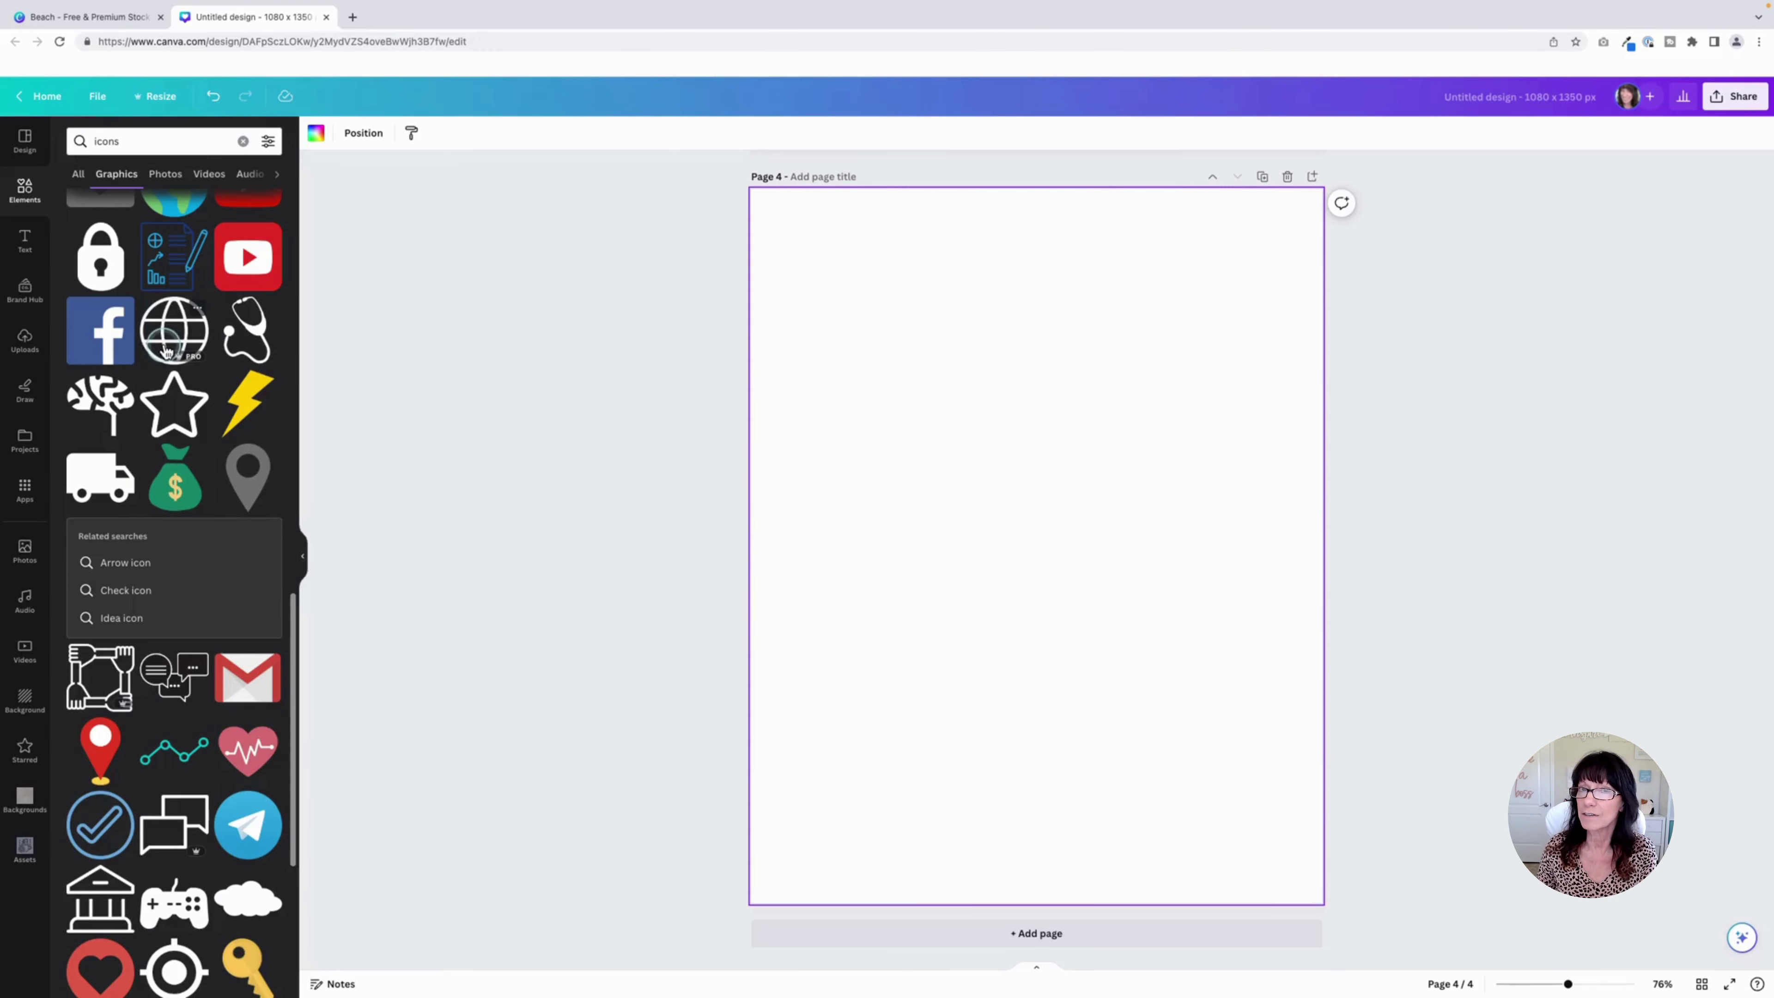
From the Beach tab, go home, open Templates then Icons, and choose the Maps & Navigation category
{"action": "left_click", "coordinate": [105, 17]}
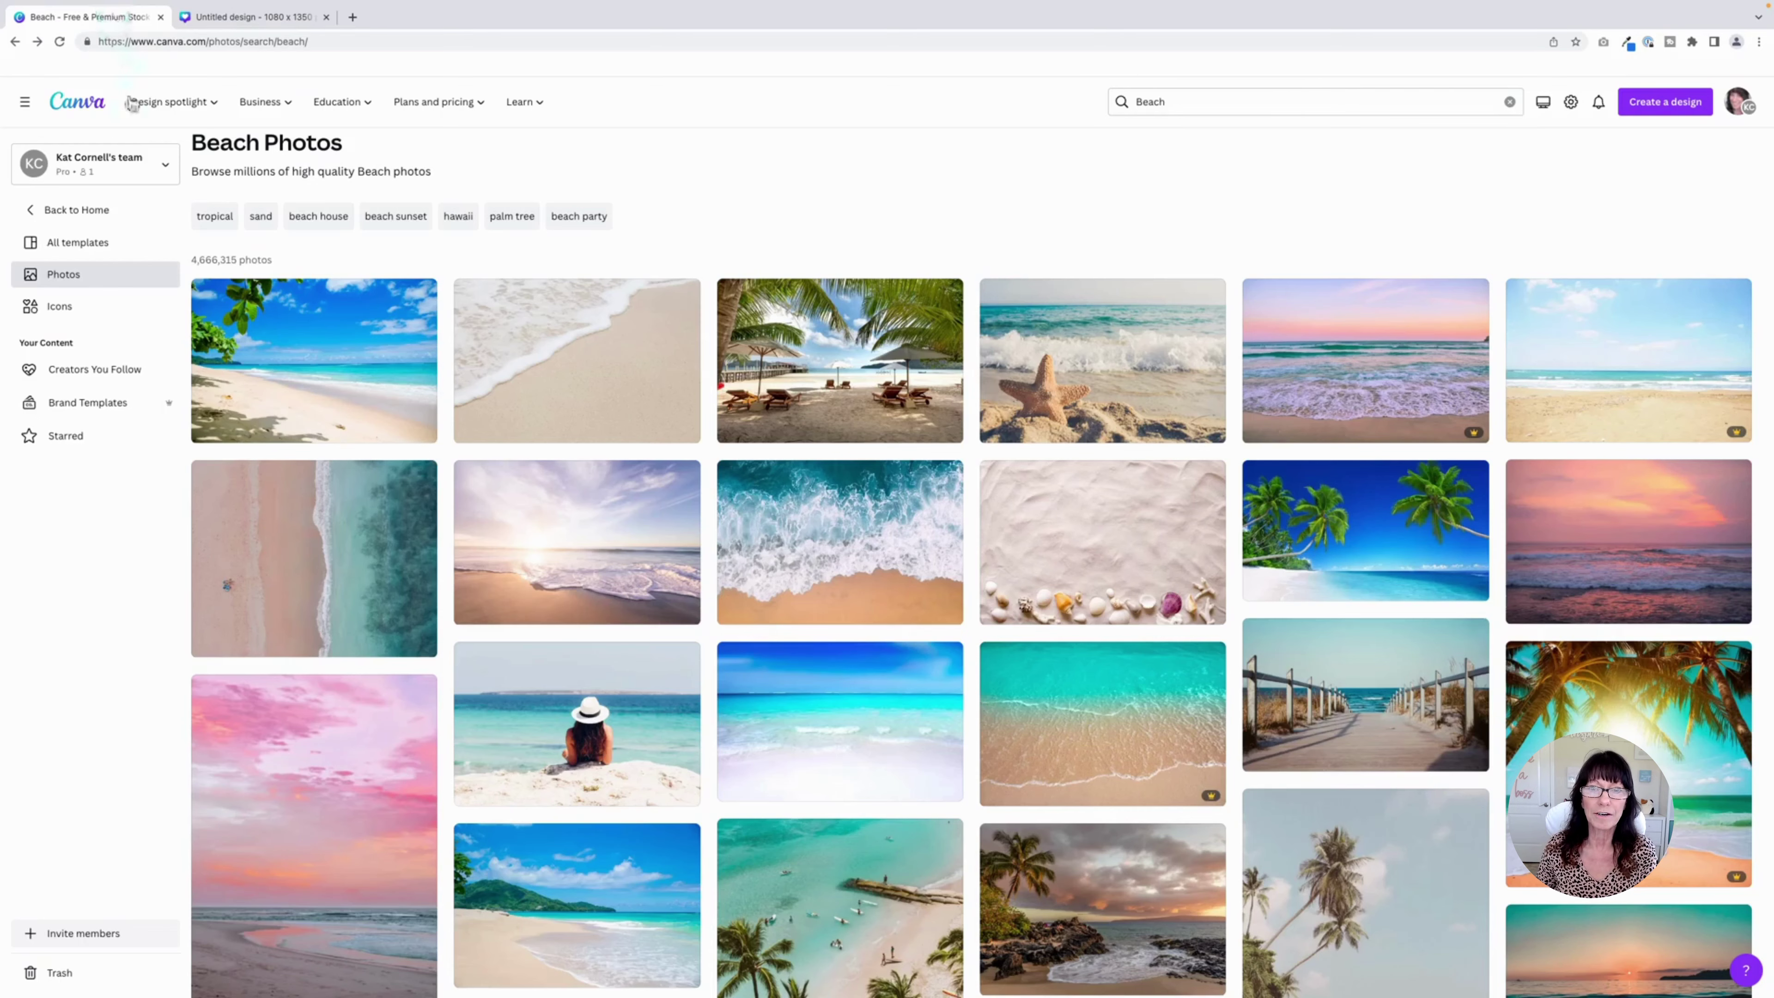
{"action": "left_click", "coordinate": [84, 103]}
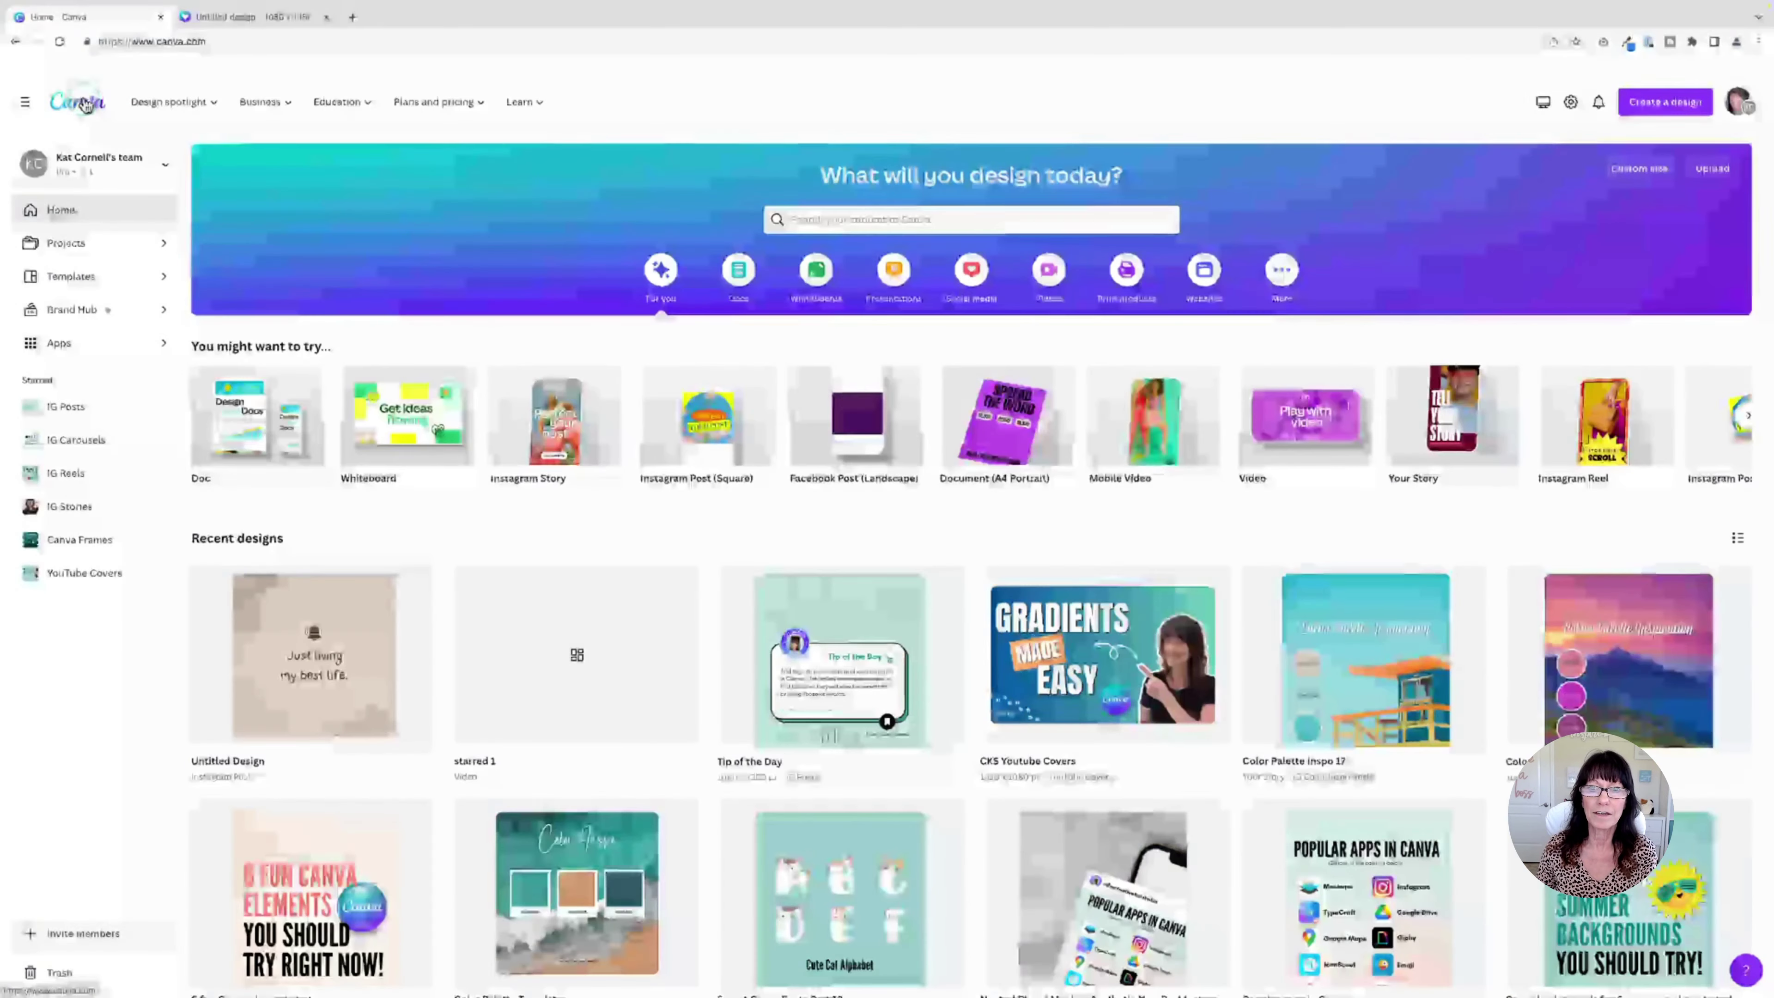
{"action": "left_click", "coordinate": [70, 276]}
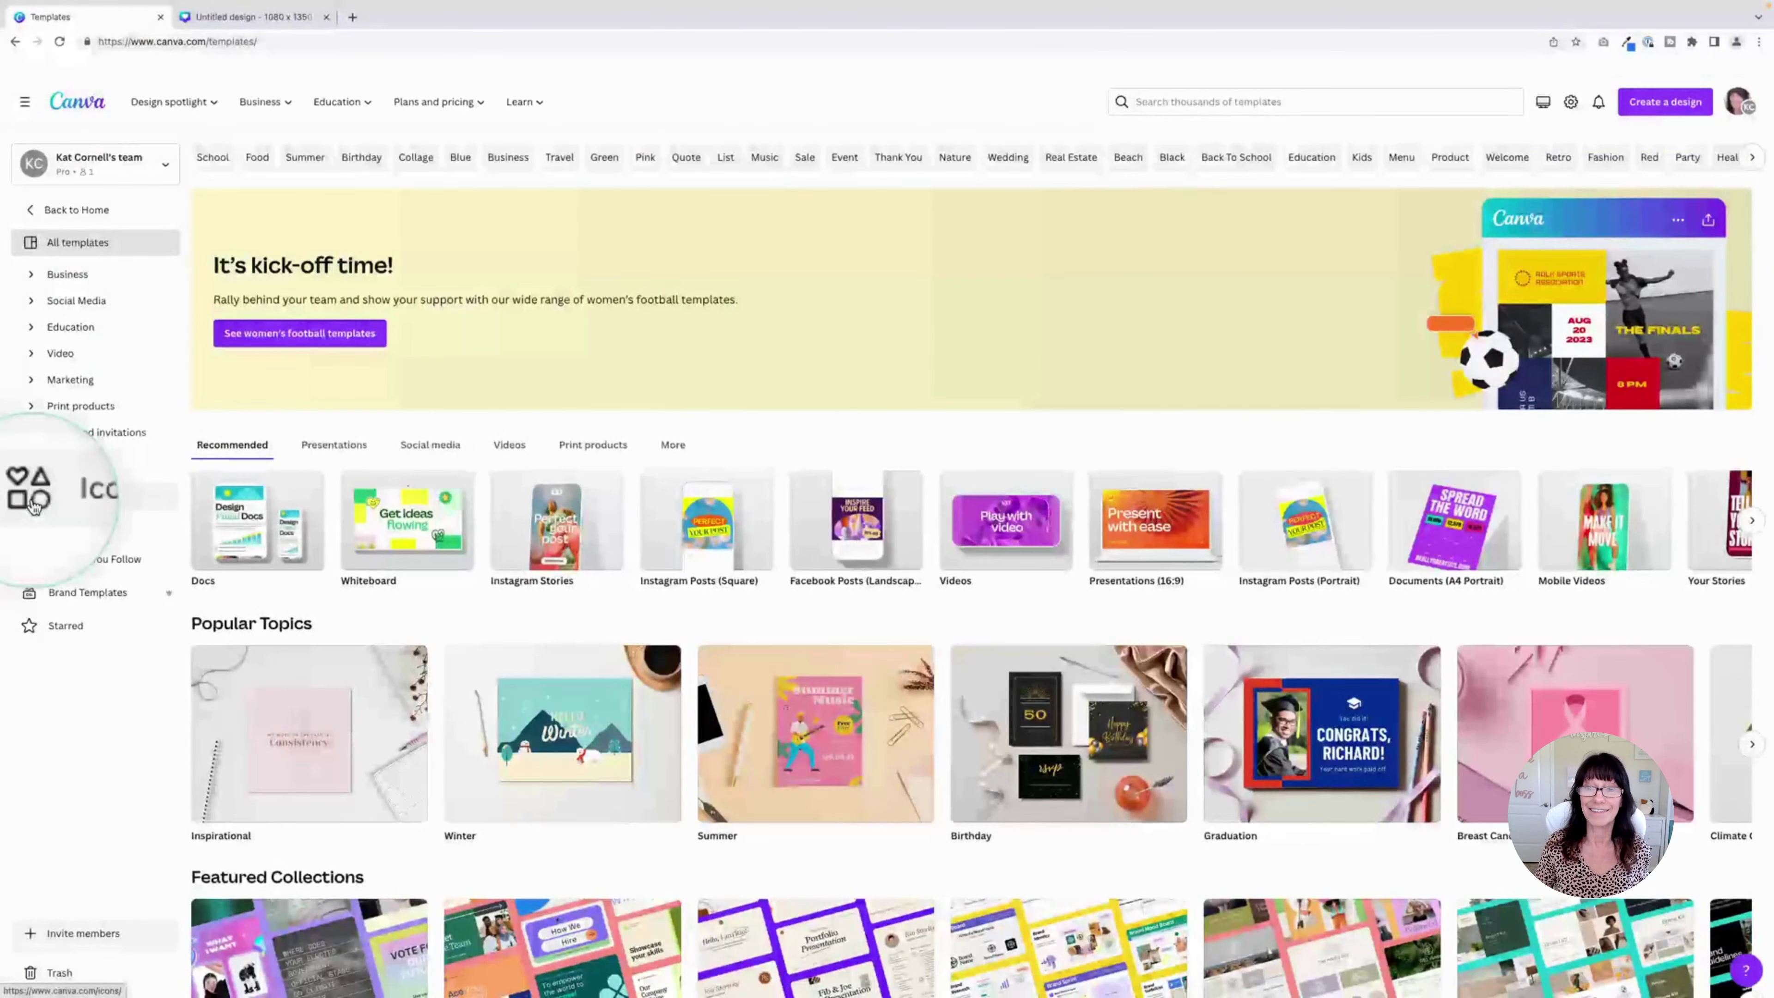
{"action": "left_click", "coordinate": [70, 498]}
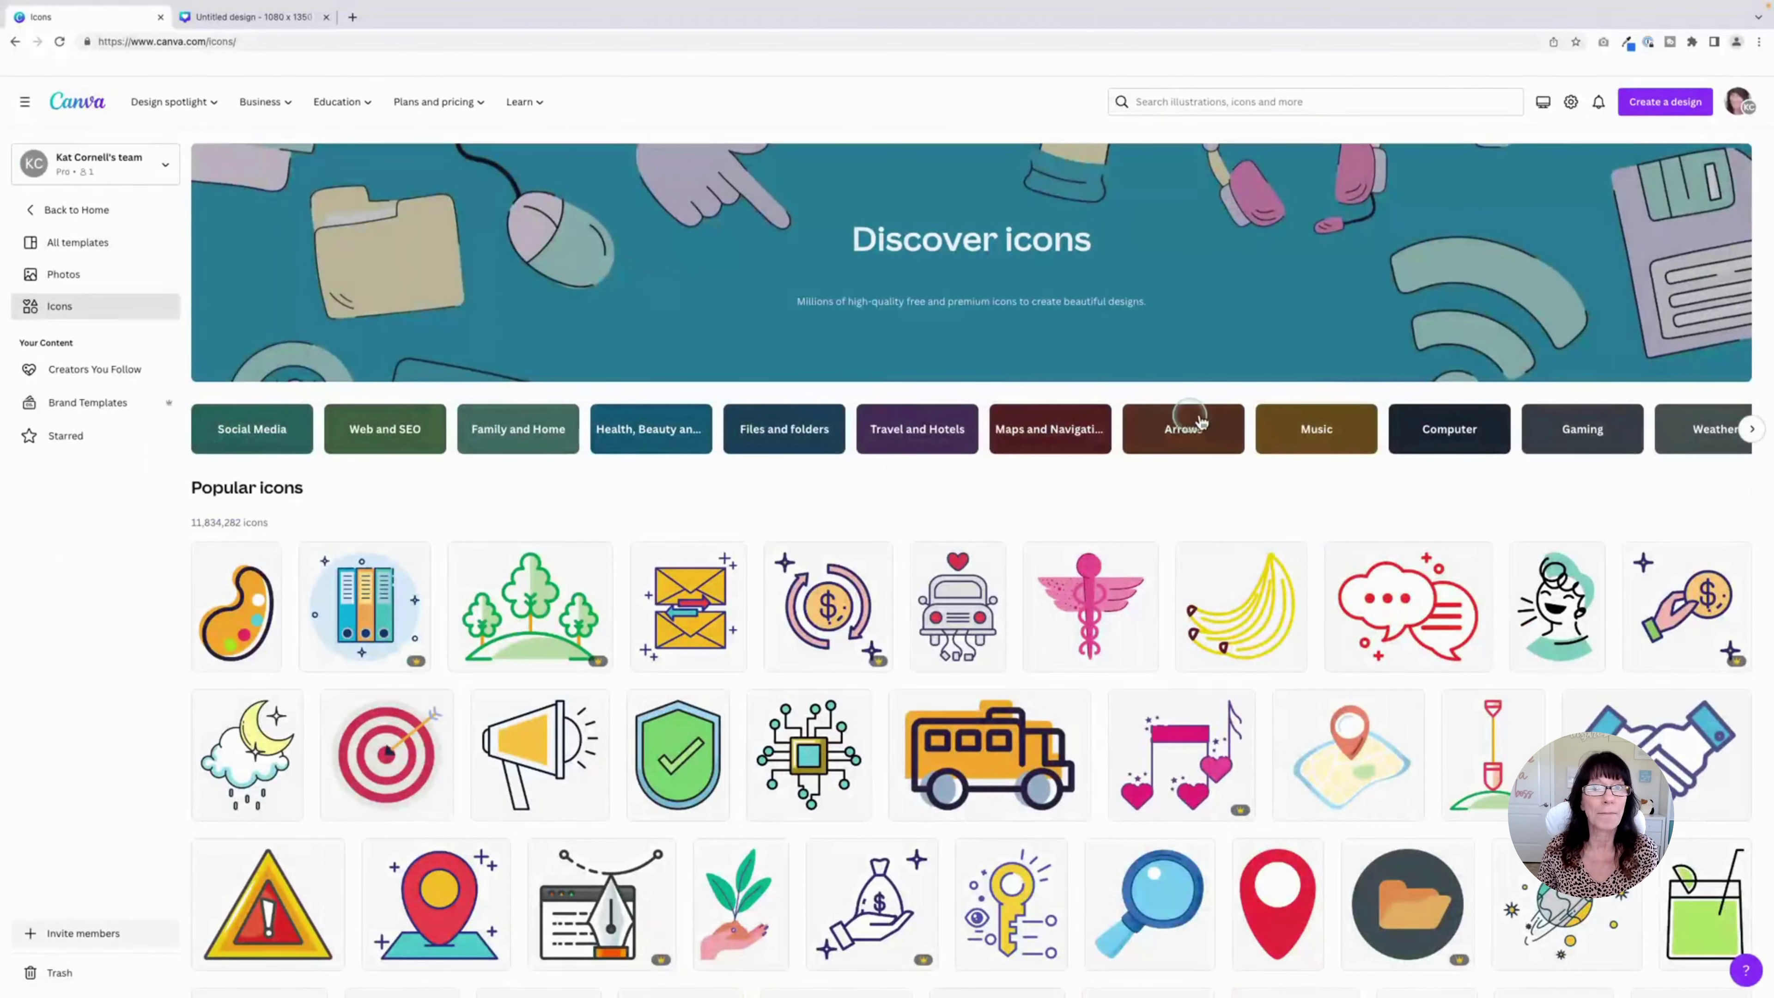
{"action": "left_click", "coordinate": [1040, 437]}
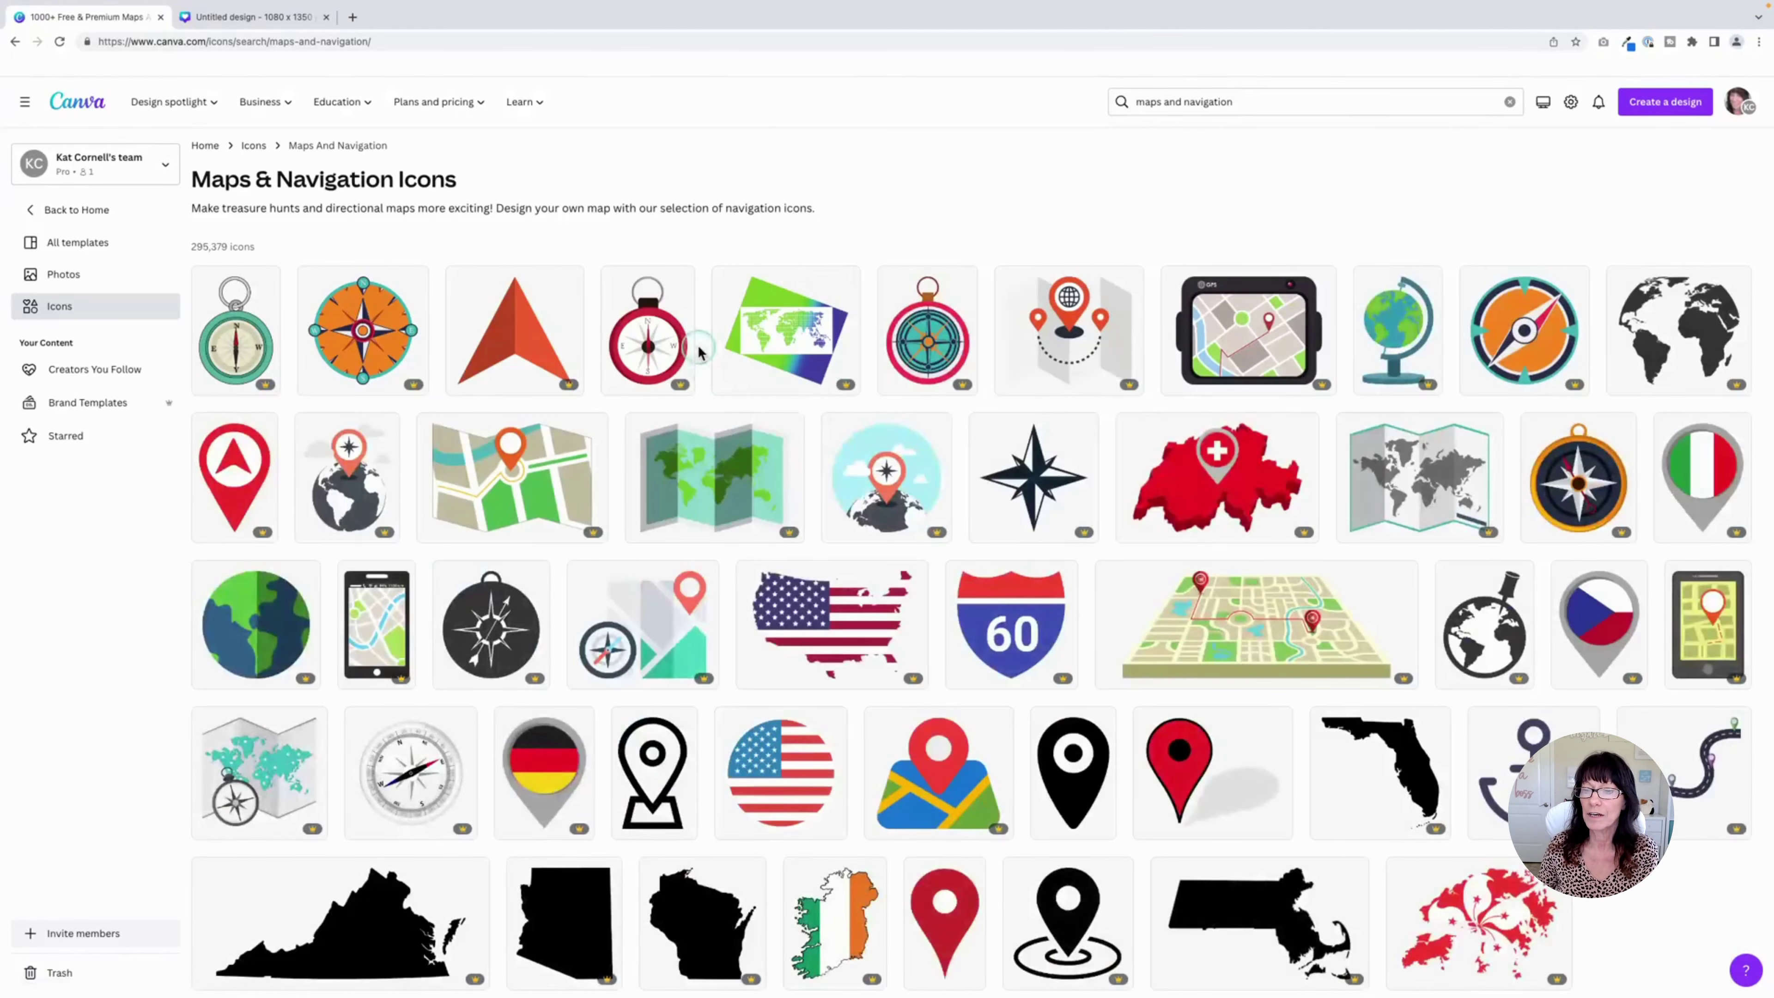
{"action": "scroll", "coordinate": [700, 353], "scroll_direction": "down", "scroll_amount": 6}
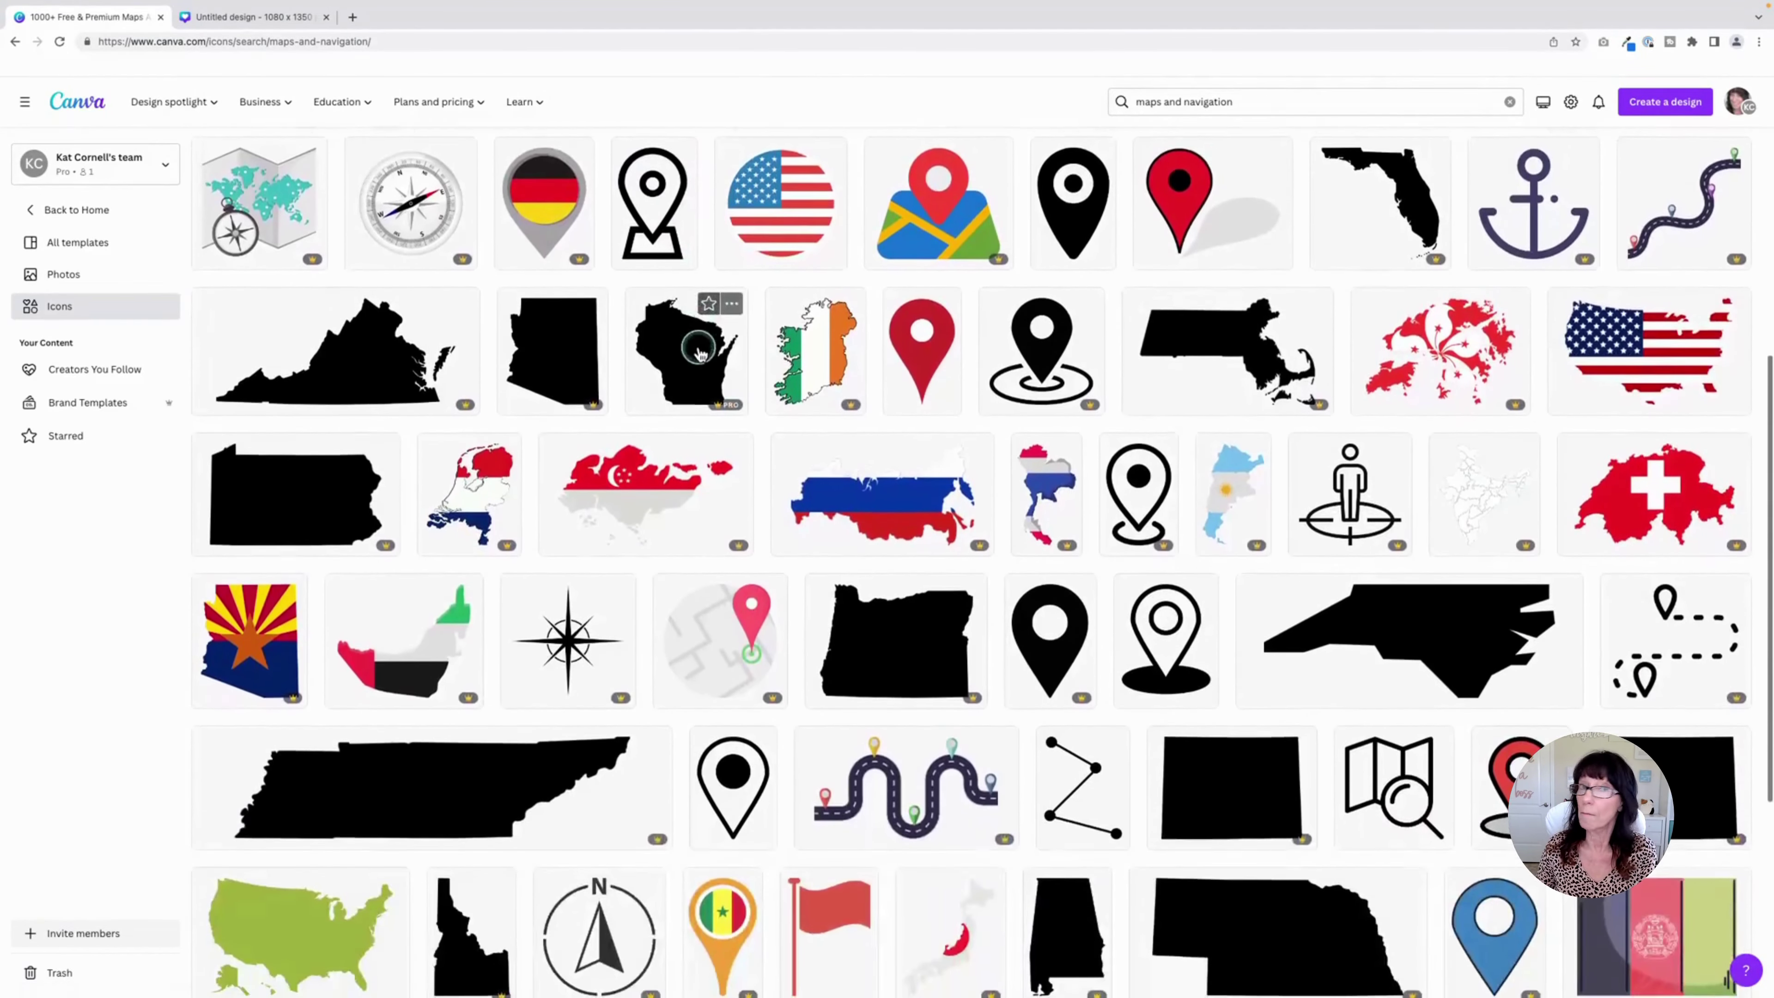
{"action": "scroll", "coordinate": [701, 353], "scroll_direction": "up", "scroll_amount": 5}
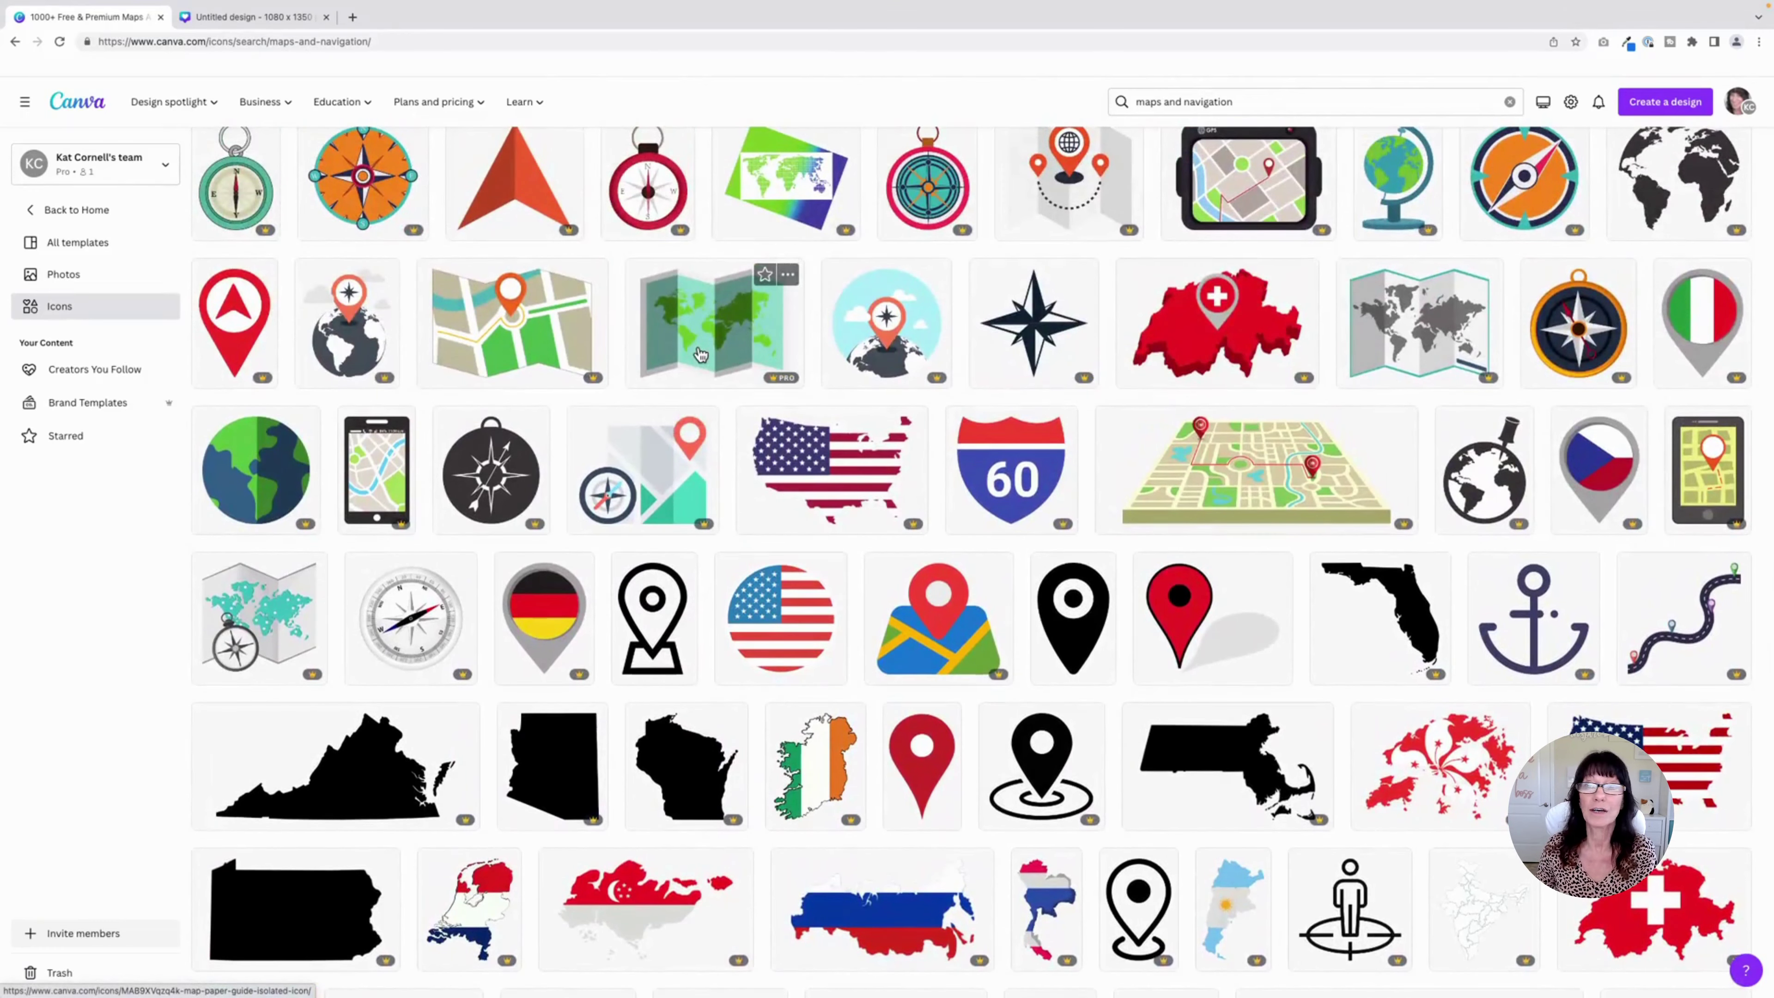
{"action": "scroll", "coordinate": [700, 353], "scroll_direction": "up", "scroll_amount": 1}
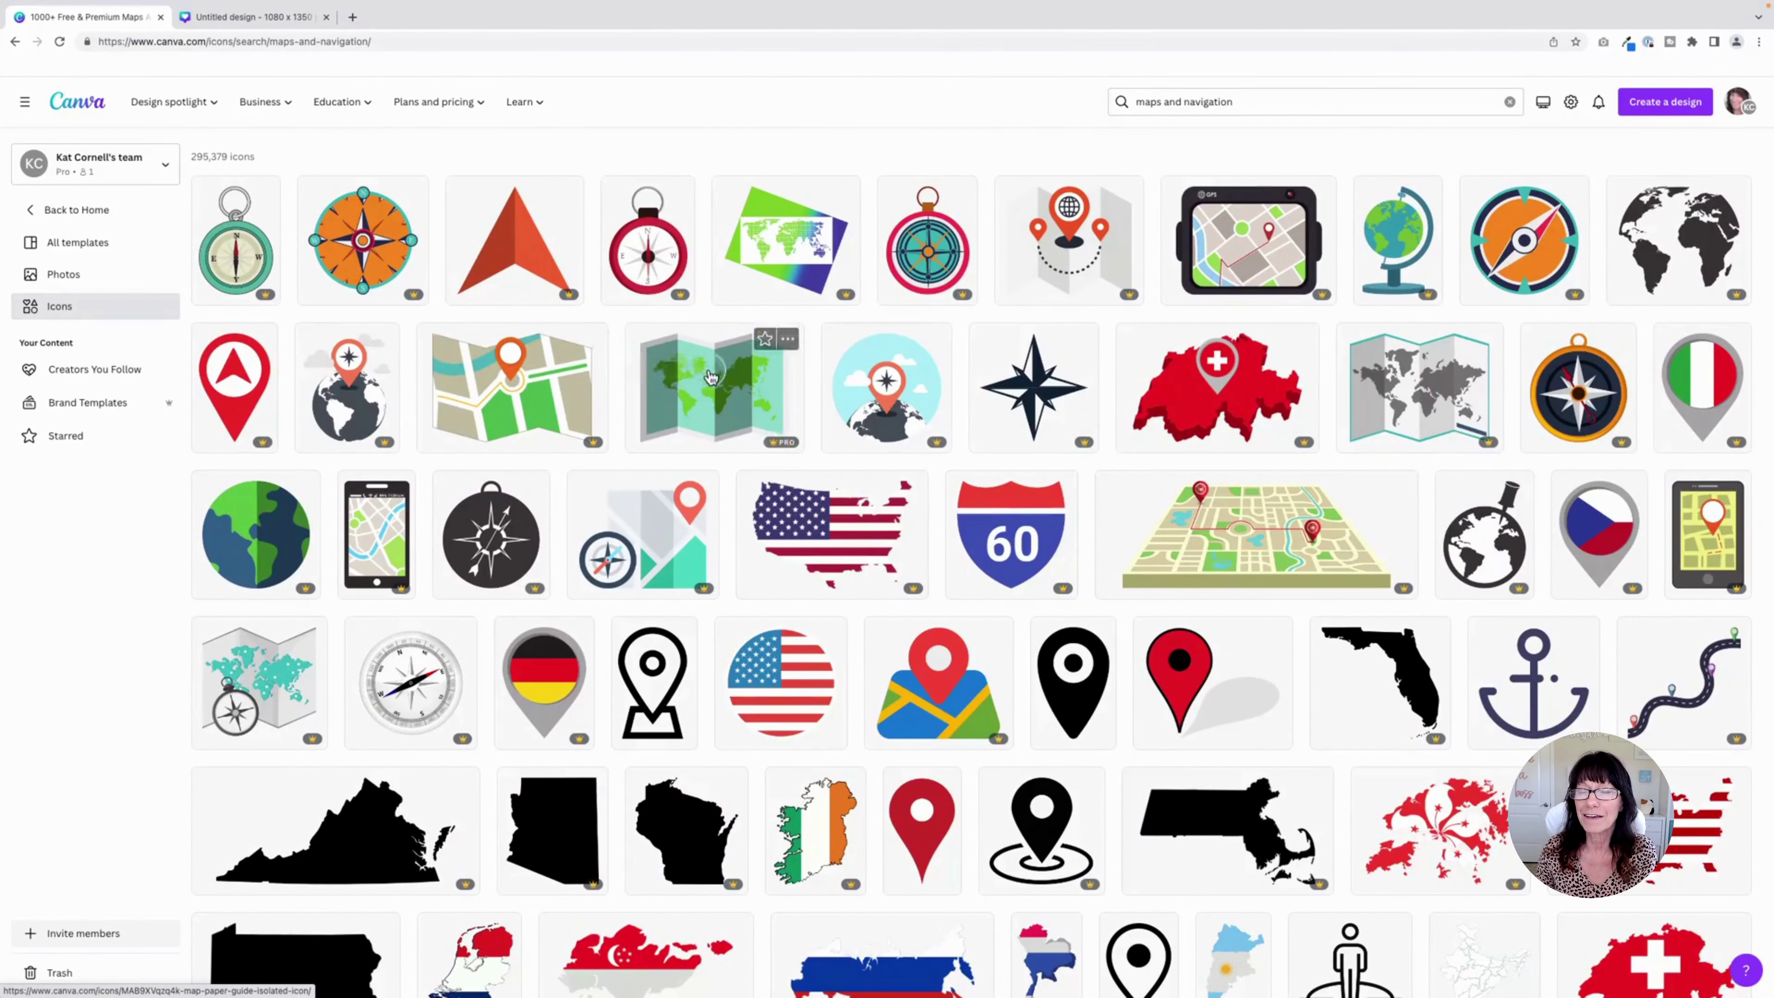
Open the folded world map icon, dismiss its ••• menu, and reveal its grey and first colour hex codes
{"action": "left_click", "coordinate": [711, 378]}
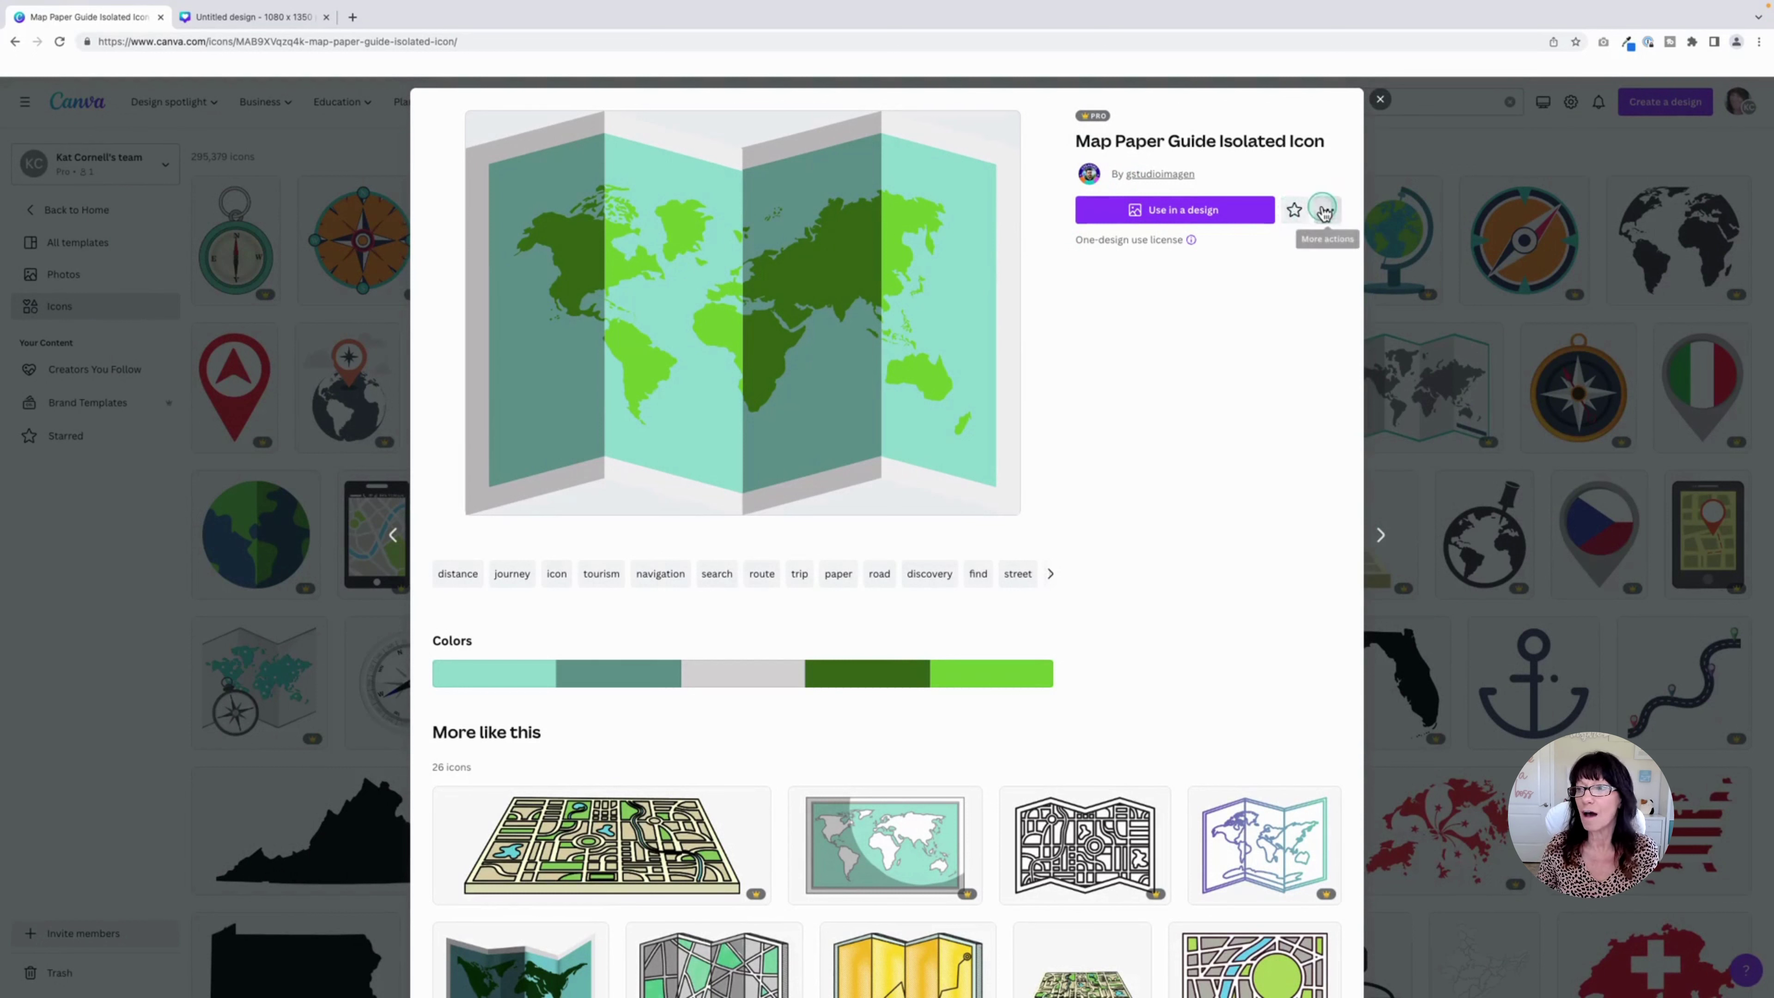
{"action": "left_click", "coordinate": [1326, 210]}
{"action": "left_click", "coordinate": [1145, 392]}
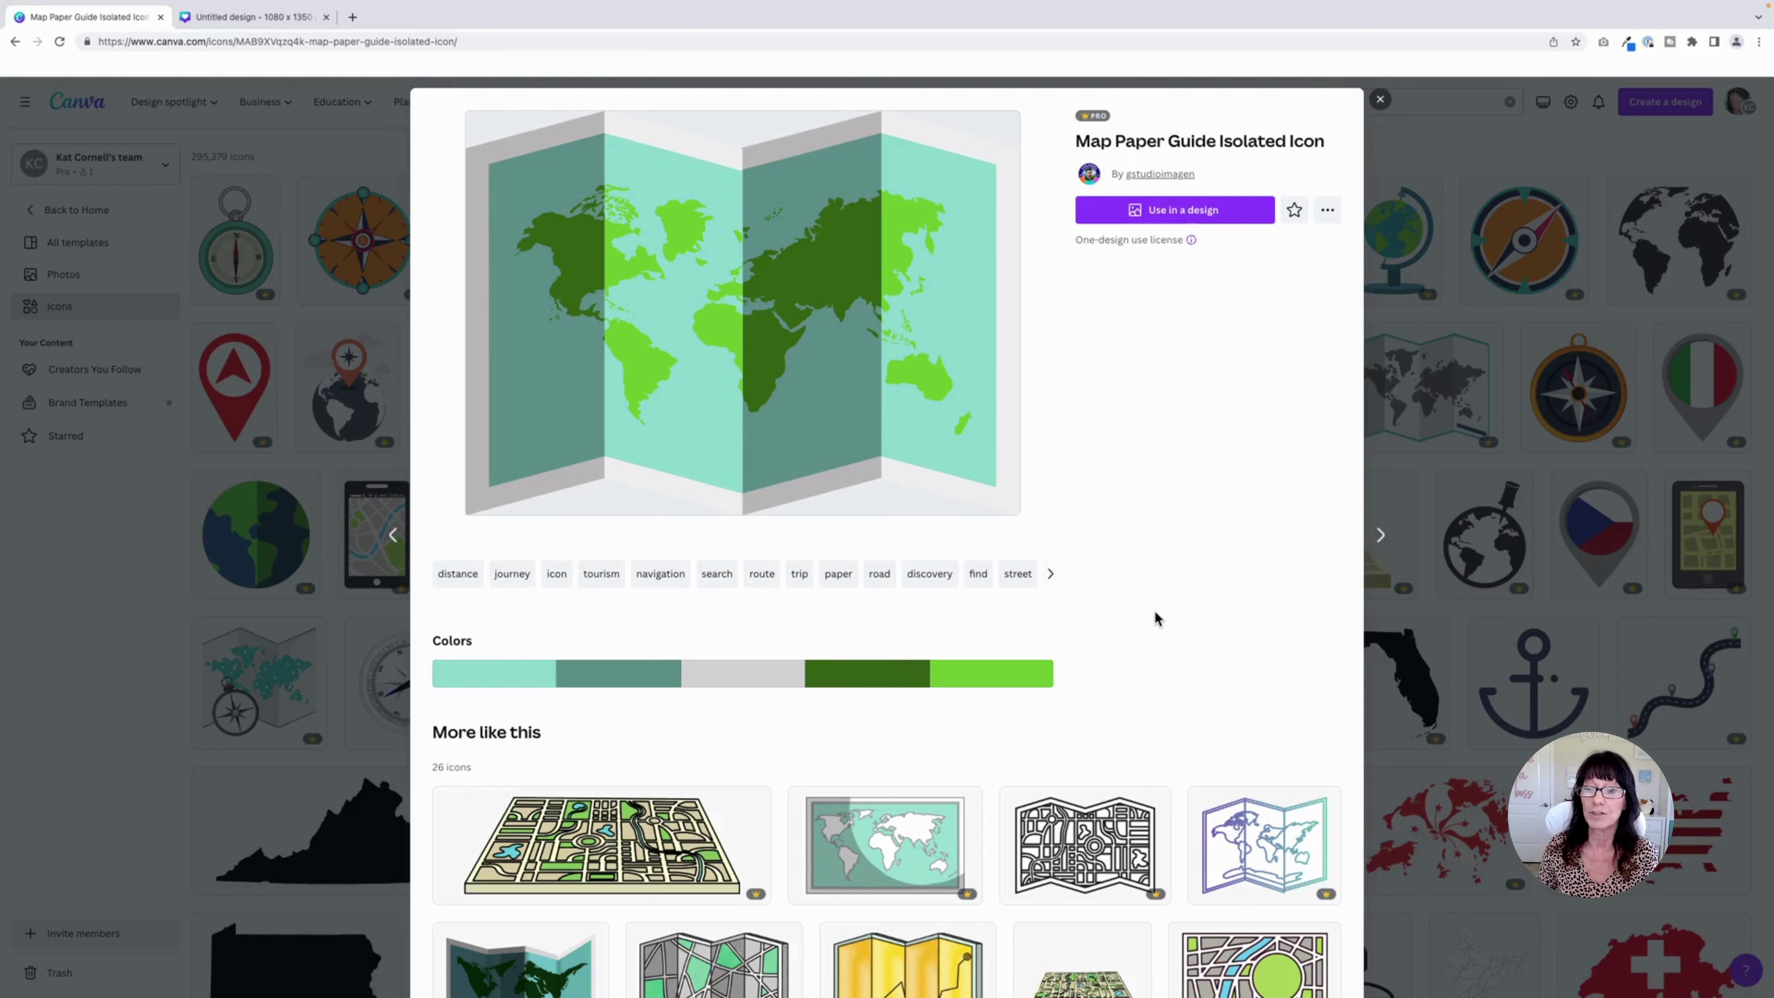
{"action": "left_click", "coordinate": [725, 676]}
{"action": "left_click", "coordinate": [522, 675]}
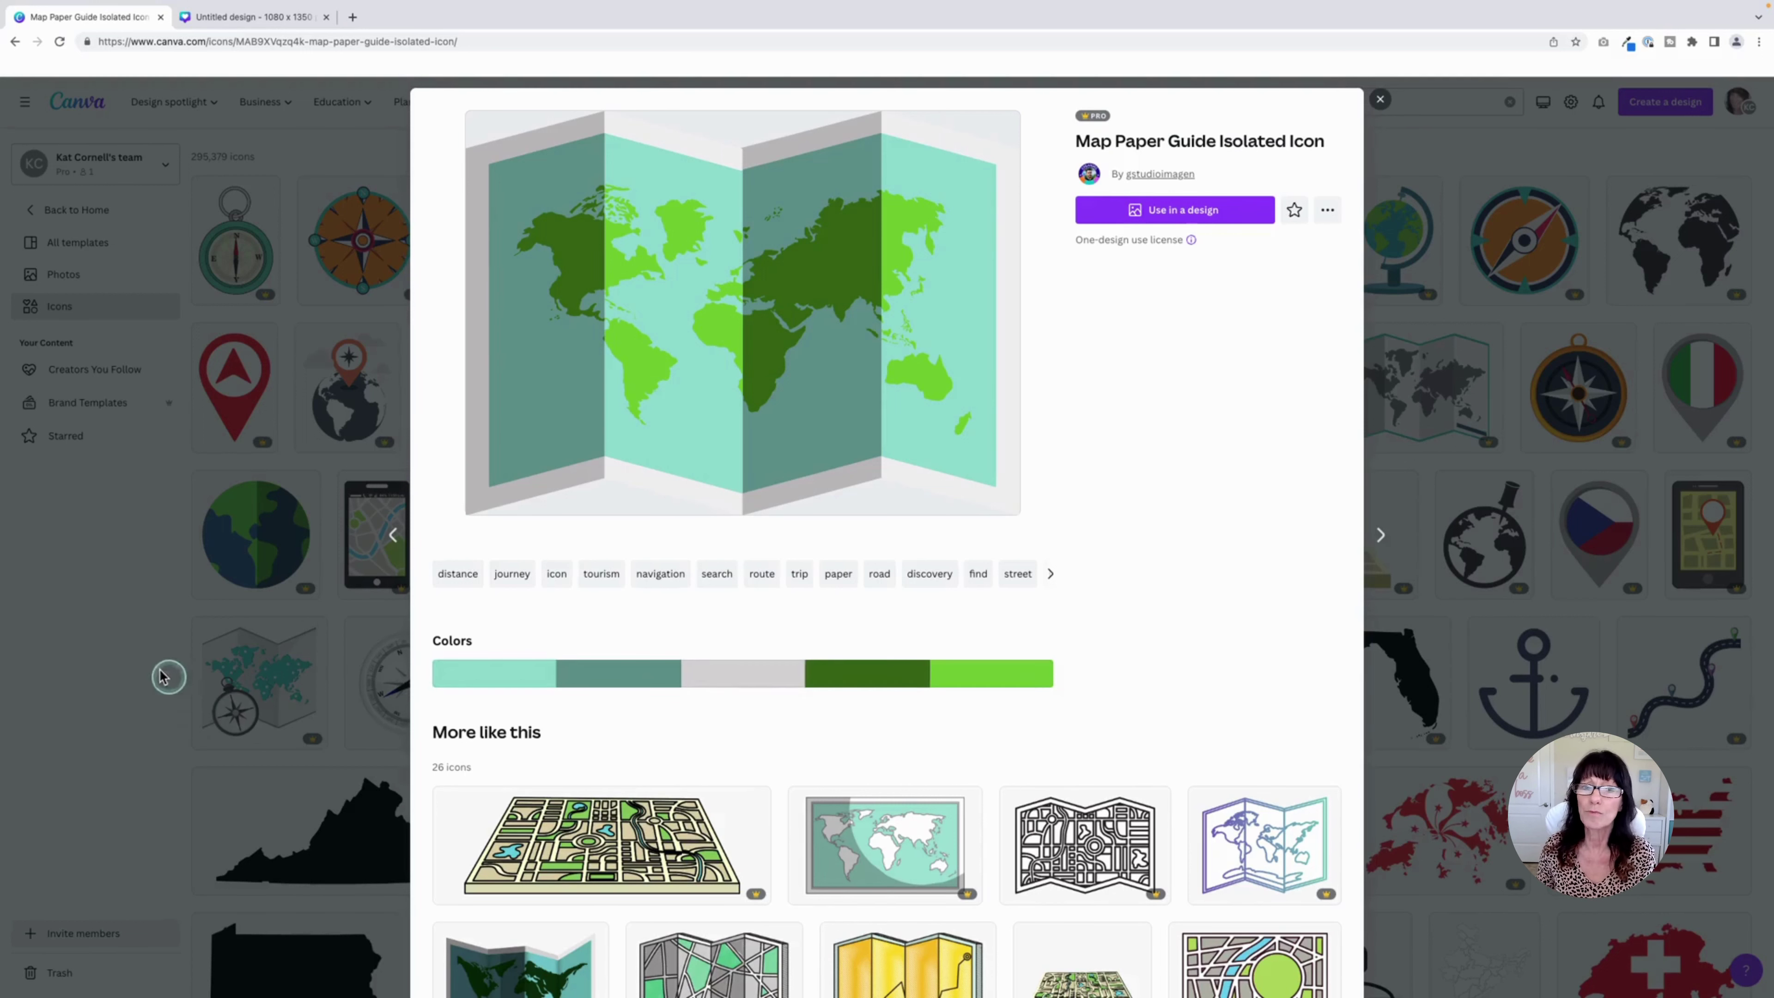
Close the map icon's detail view by clicking the dimmed backdrop
{"action": "left_click", "coordinate": [145, 647]}
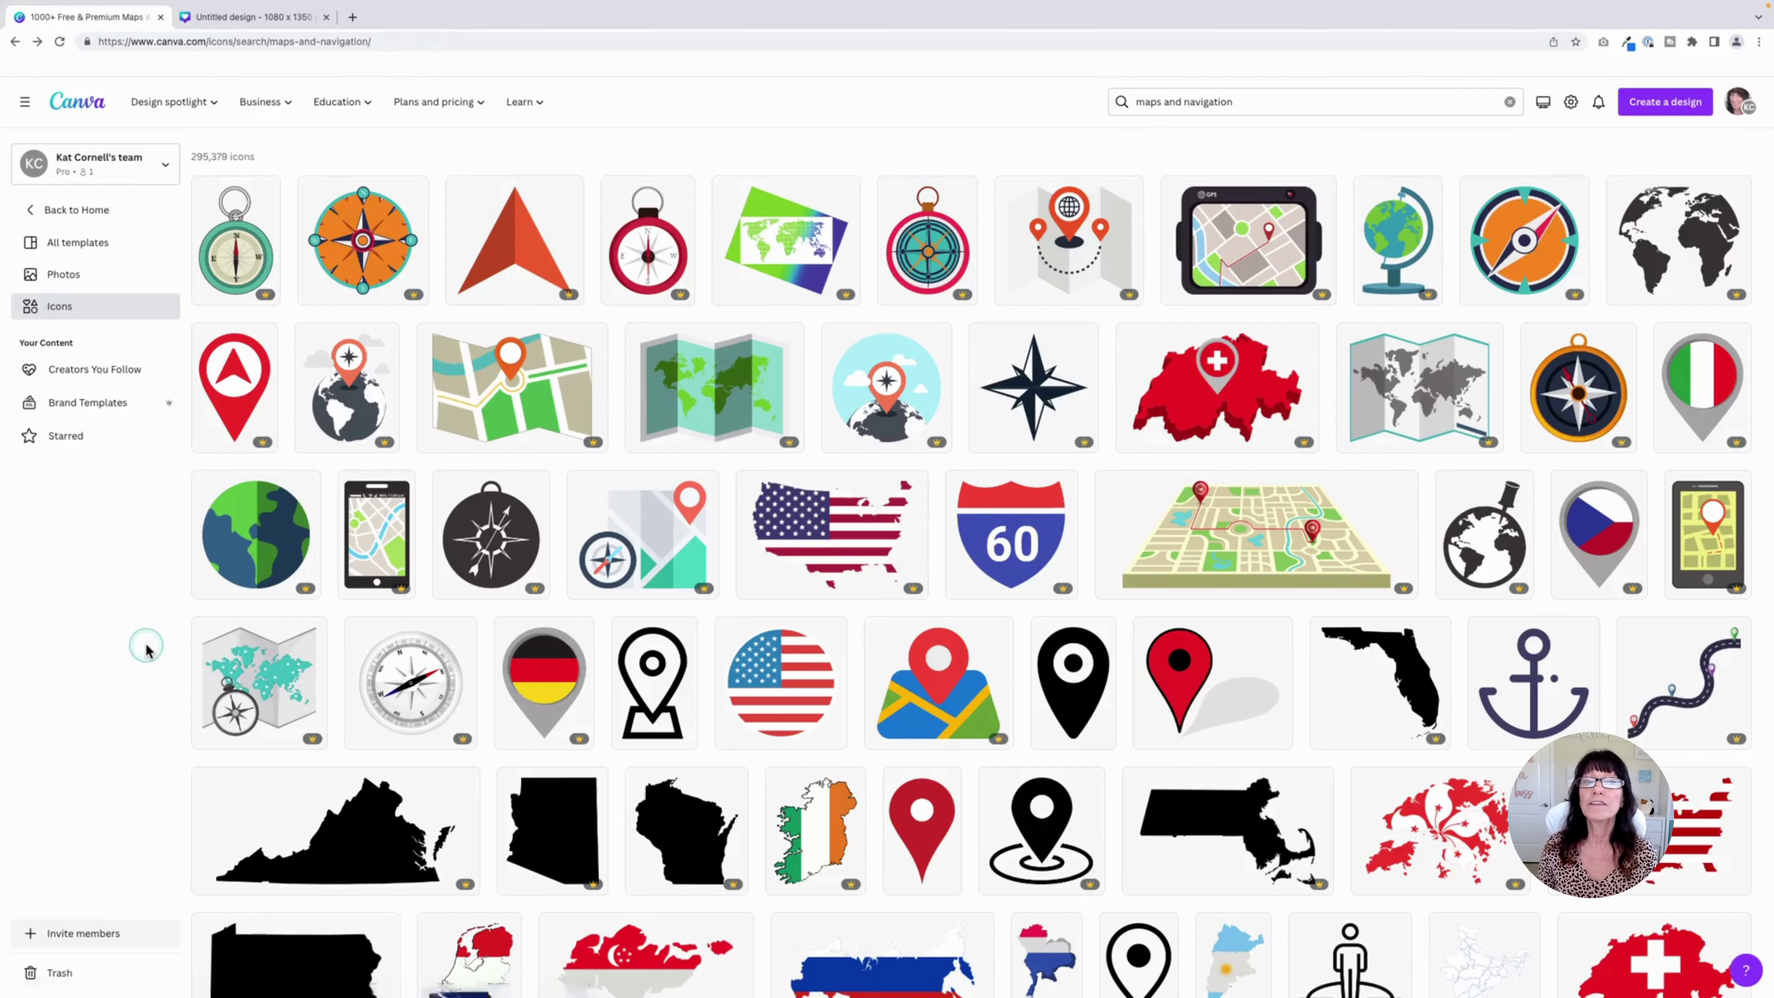